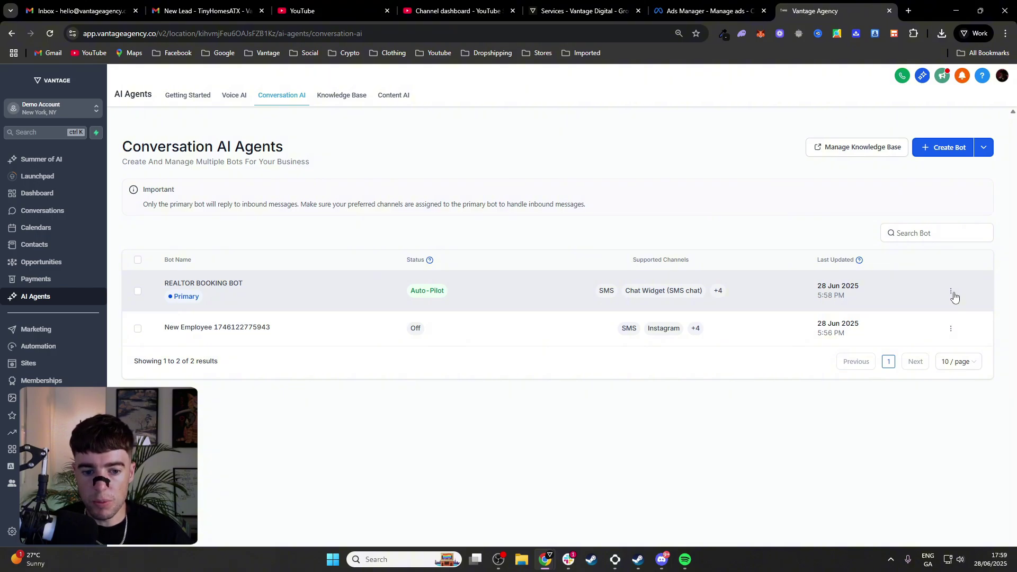
Open the REALTOR BOOKING BOT's three-dot menu in the Conversation AI list to edit it
click(952, 293)
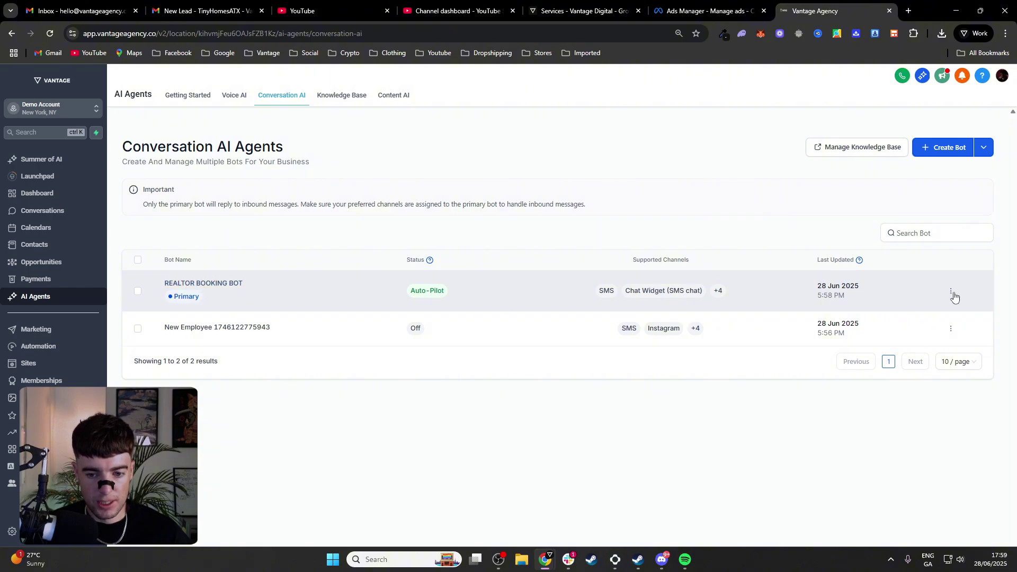
click(951, 291)
Open the REALTOR BOOKING BOT for editing and review its Bot Settings page
click(945, 175)
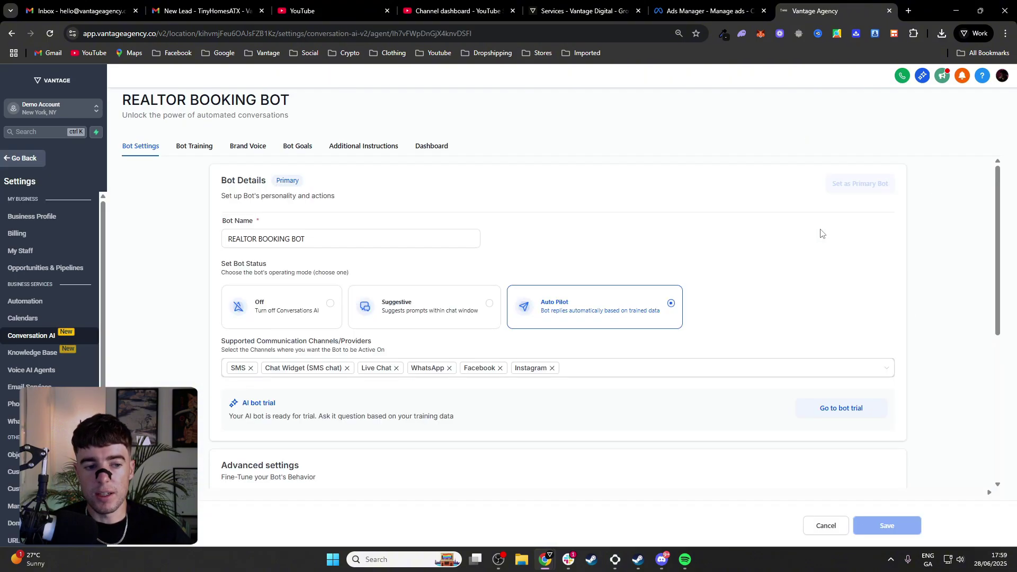
scroll(558, 215, down, 4)
scroll(415, 228, up, 3)
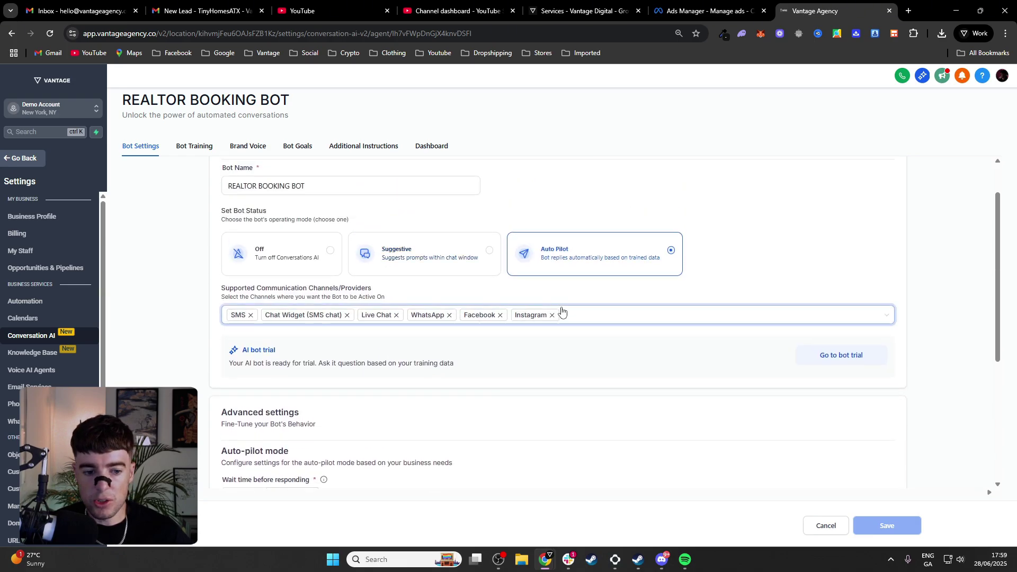
scroll(604, 325, down, 3)
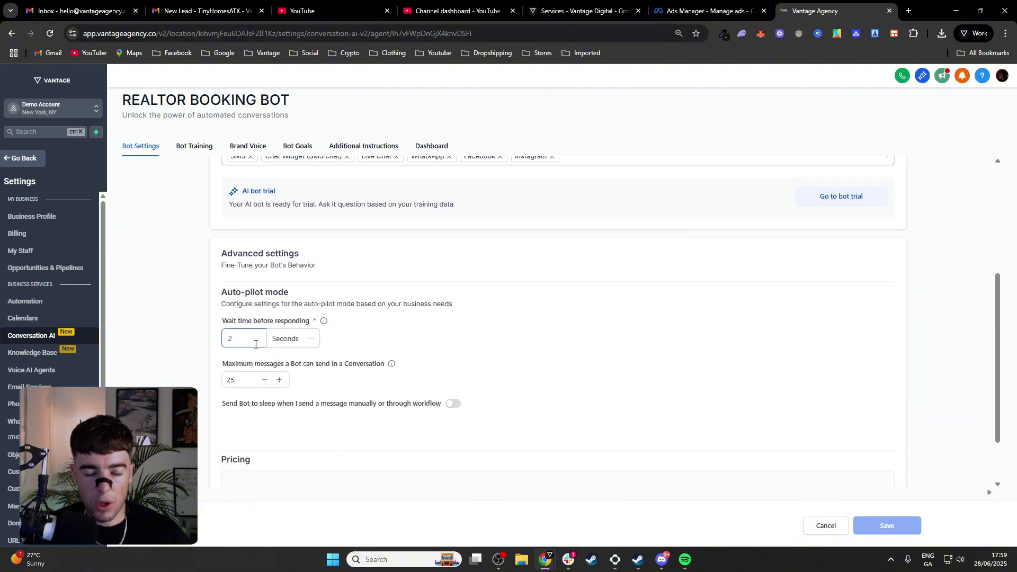
scroll(255, 344, down, 2)
scroll(273, 420, up, 5)
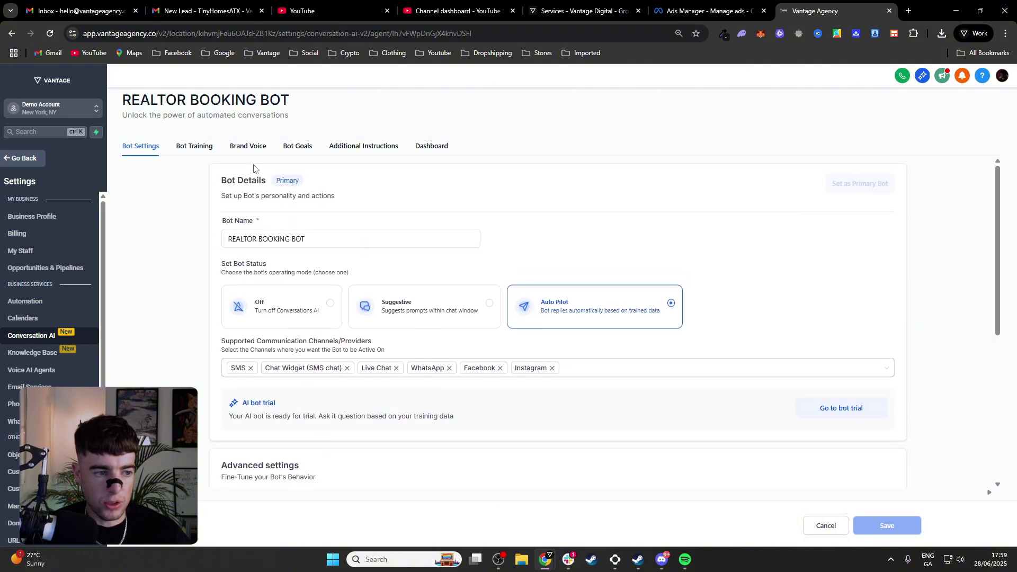
Check the Bot Training knowledge base options without choosing one, then view Brand Voice
click(203, 148)
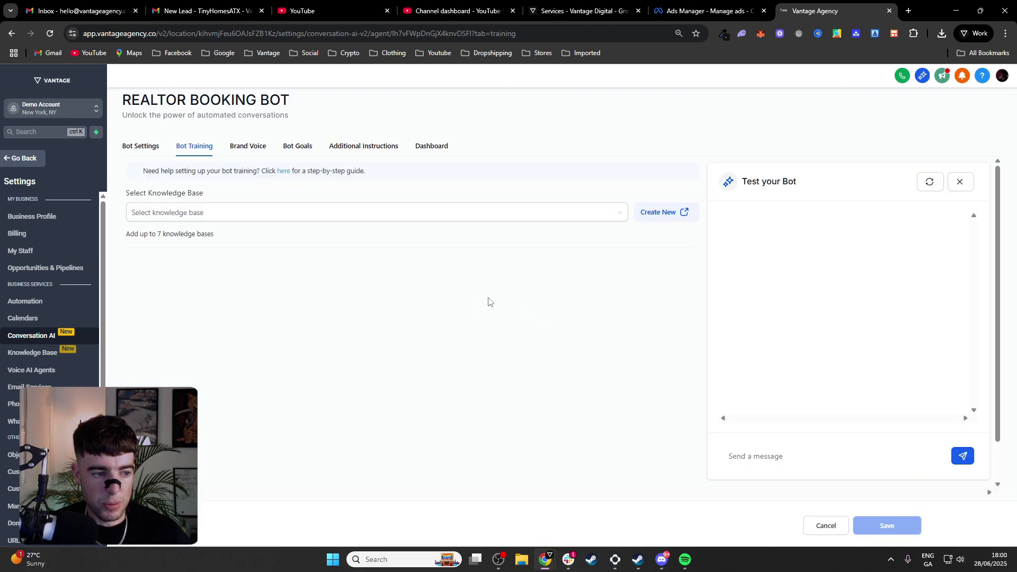
click(496, 225)
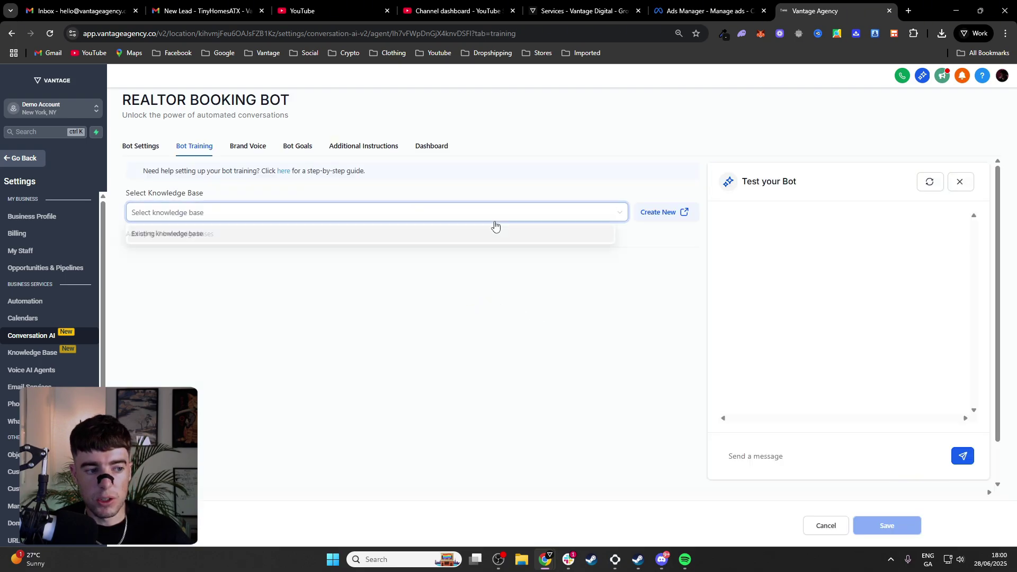
click(506, 196)
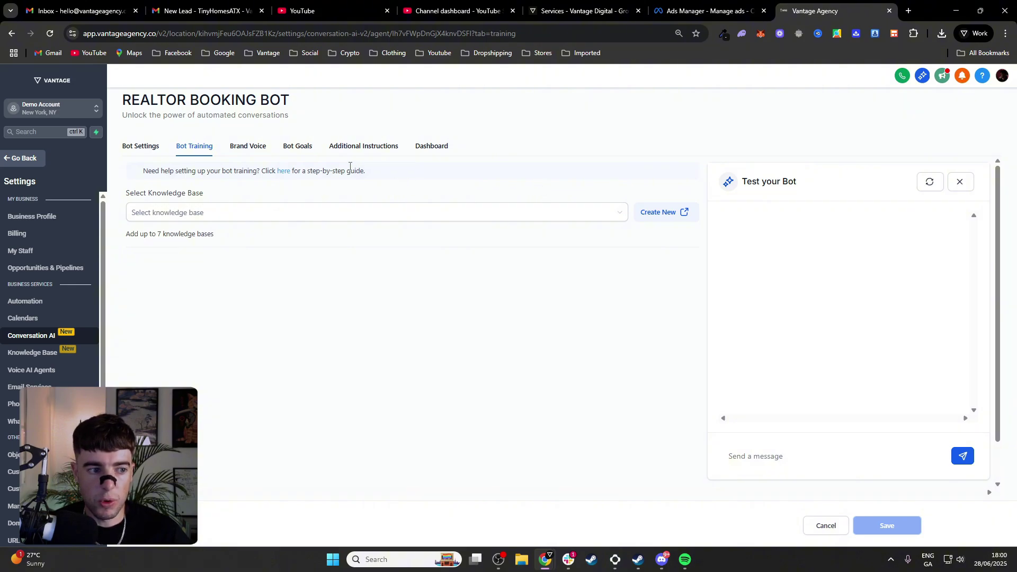
click(254, 151)
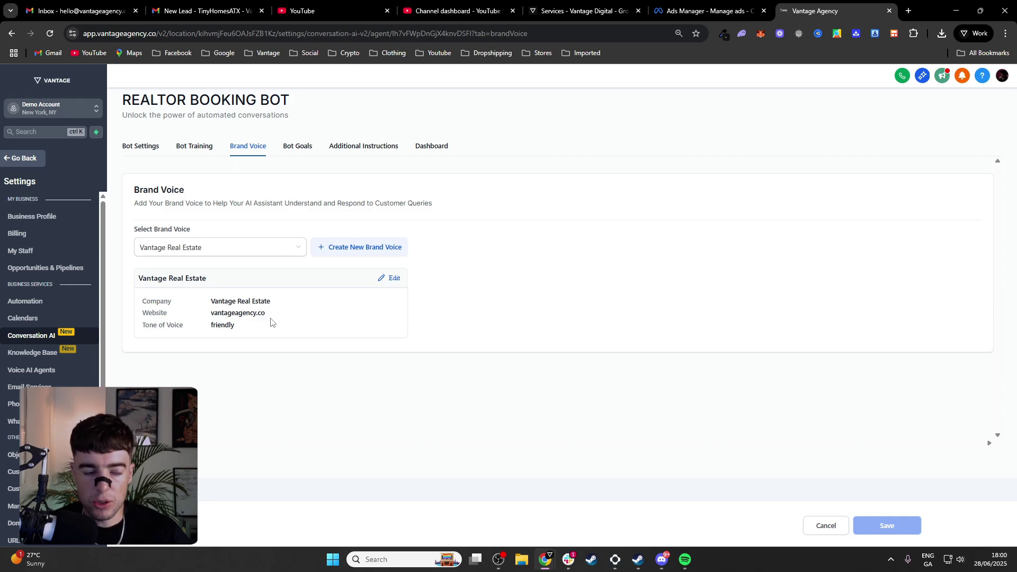
Open Bot Goals and toggle skipping already-filled questions on, then back off
click(306, 150)
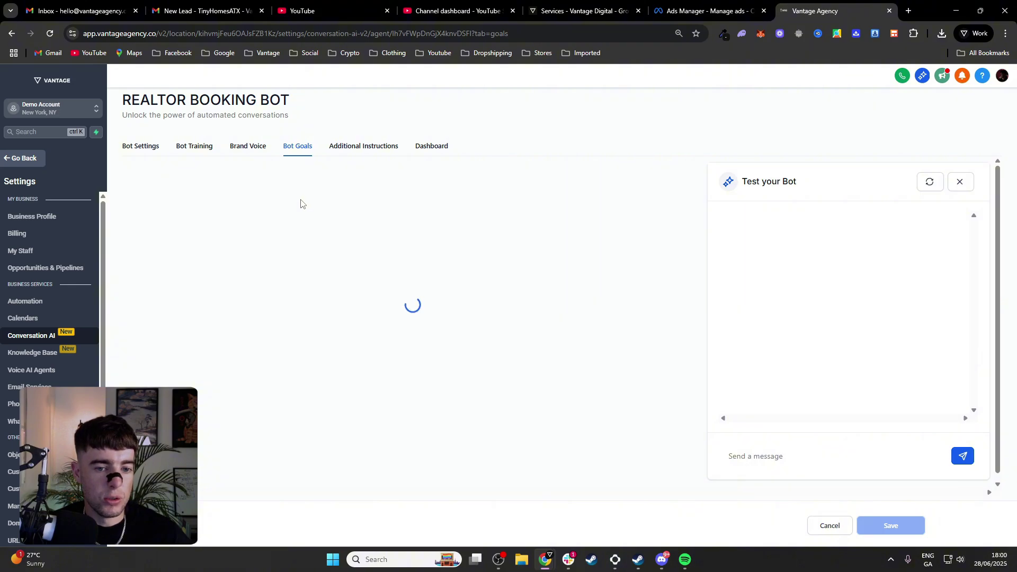
scroll(286, 293, down, 1)
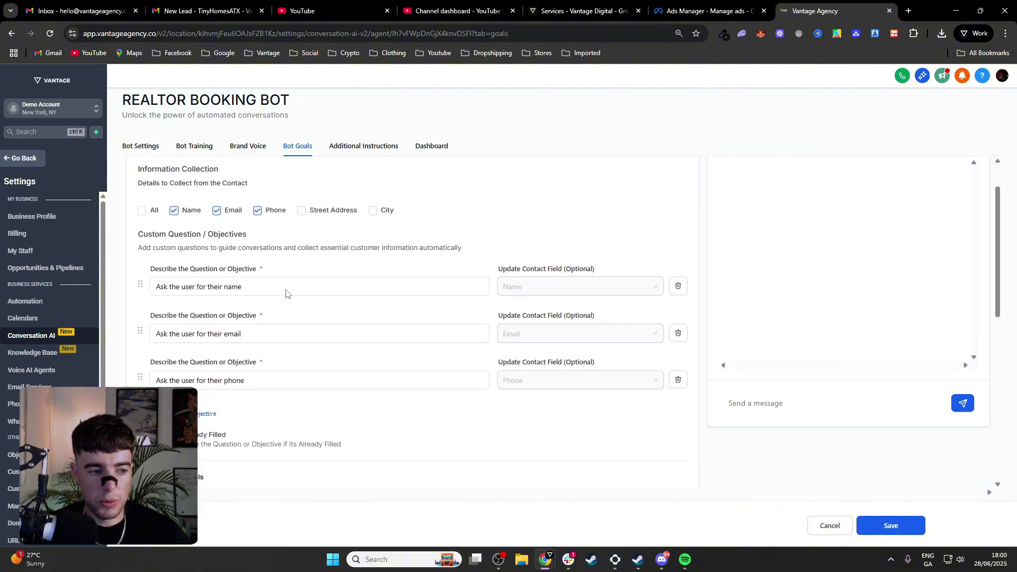
scroll(286, 293, down, 2)
scroll(264, 270, up, 3)
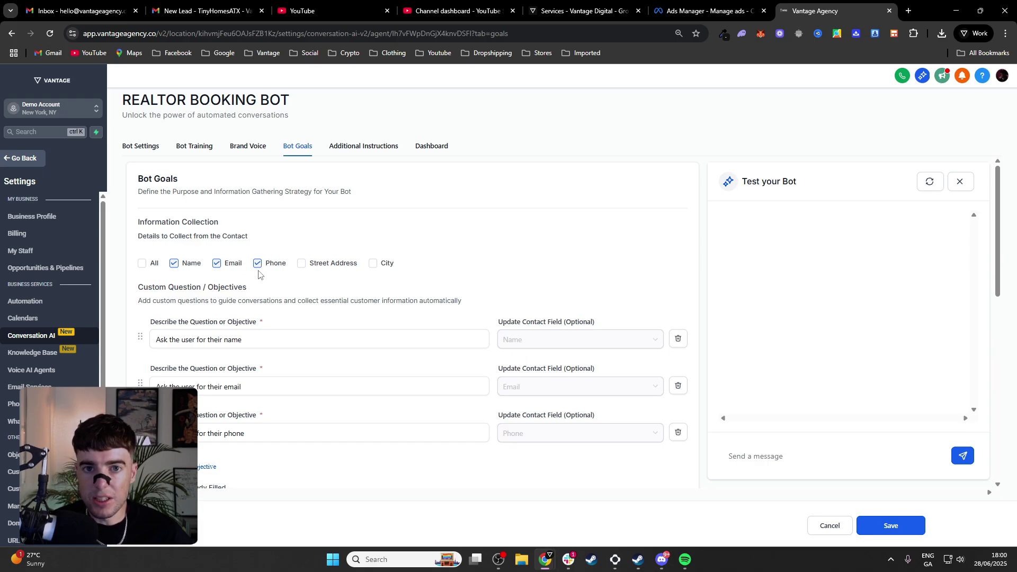
scroll(258, 274, down, 4)
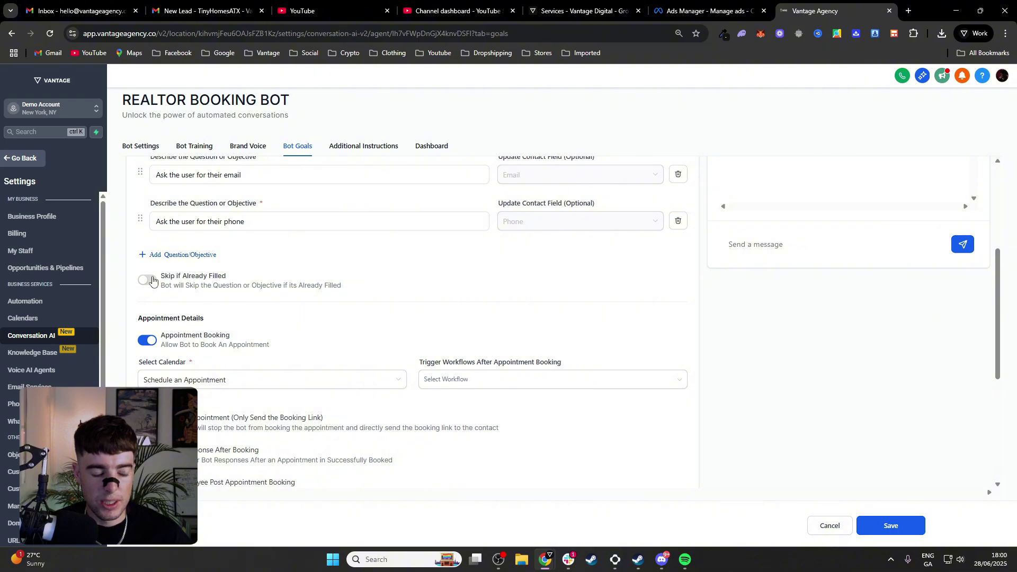
click(147, 281)
click(148, 281)
Add a custom objective question asking for the property's address
click(181, 255)
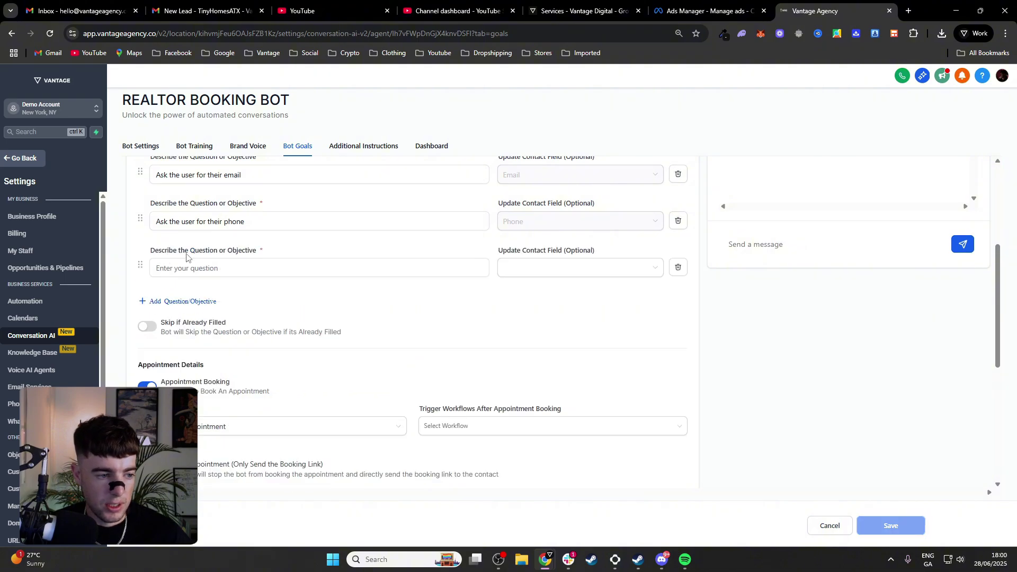
click(239, 263)
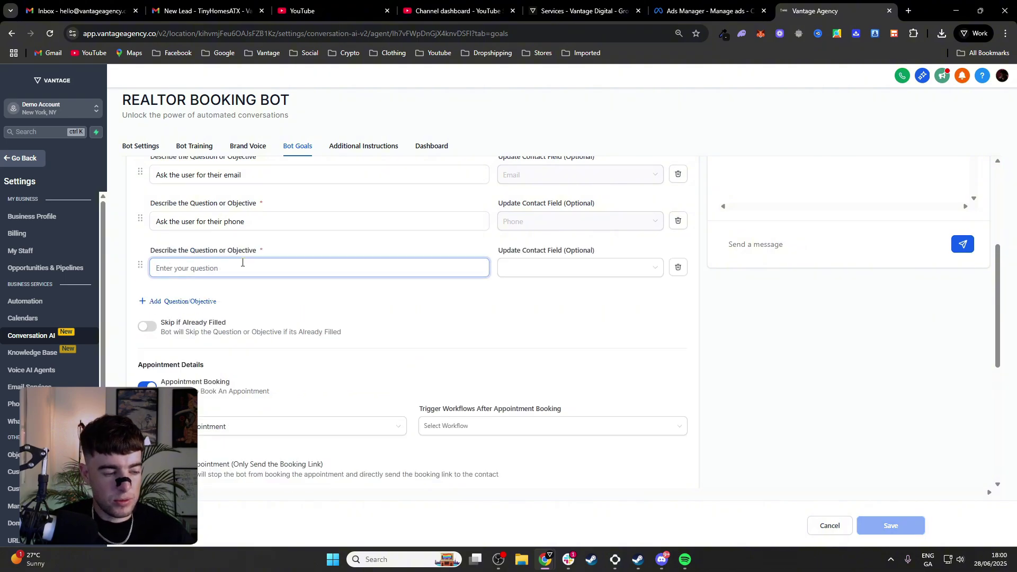
text(what)
key(BackSpace)
key(BackSpace)
key(BackSpace)
key(BackSpace)
text(What )
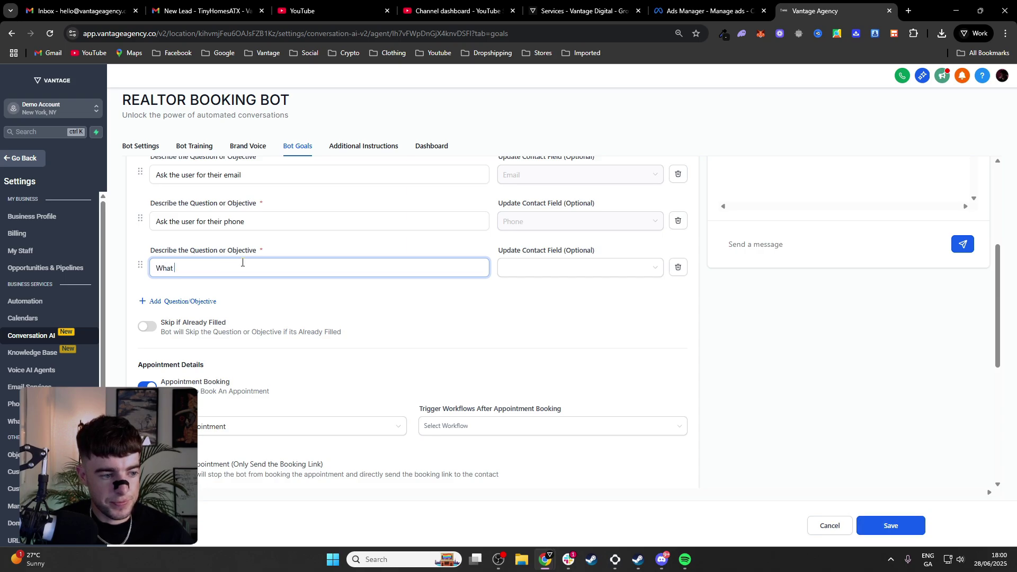
text(your)
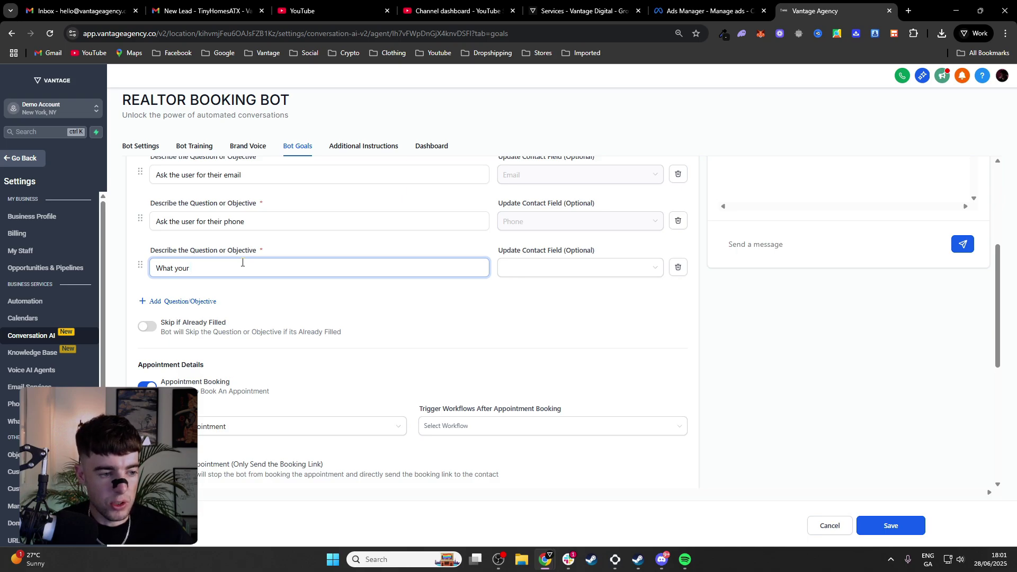
text(pert)
text(y type)
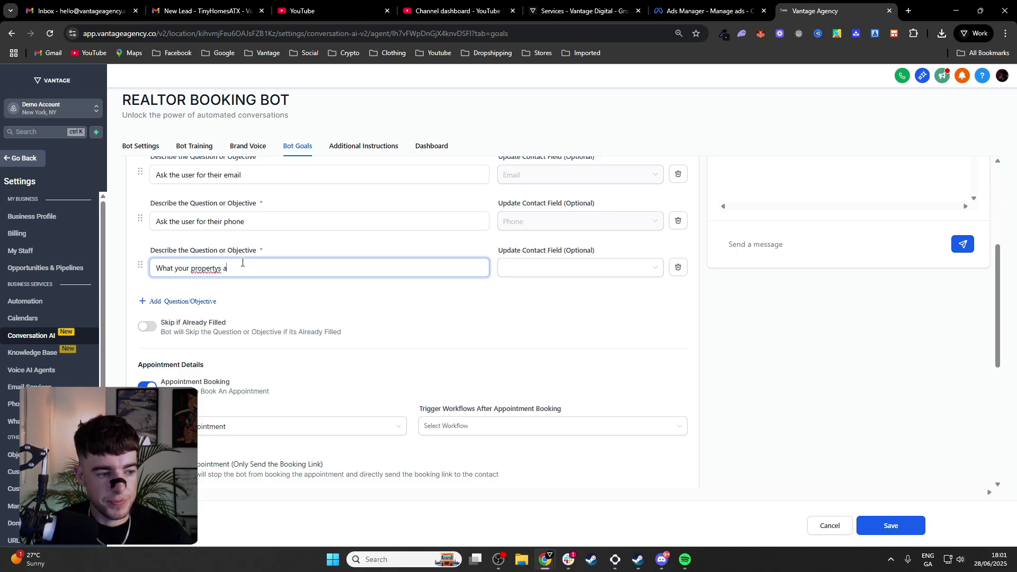
key(BackSpace)
key(BackSpace)
key(BackSpace)
key(BackSpace)
key(BackSpace)
key(BackSpace)
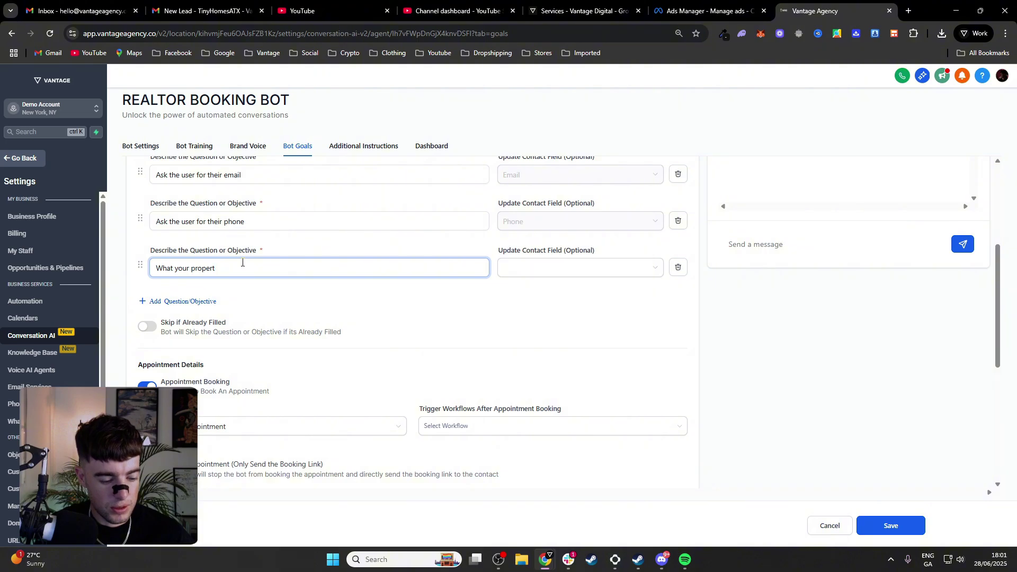
text(ies address?)
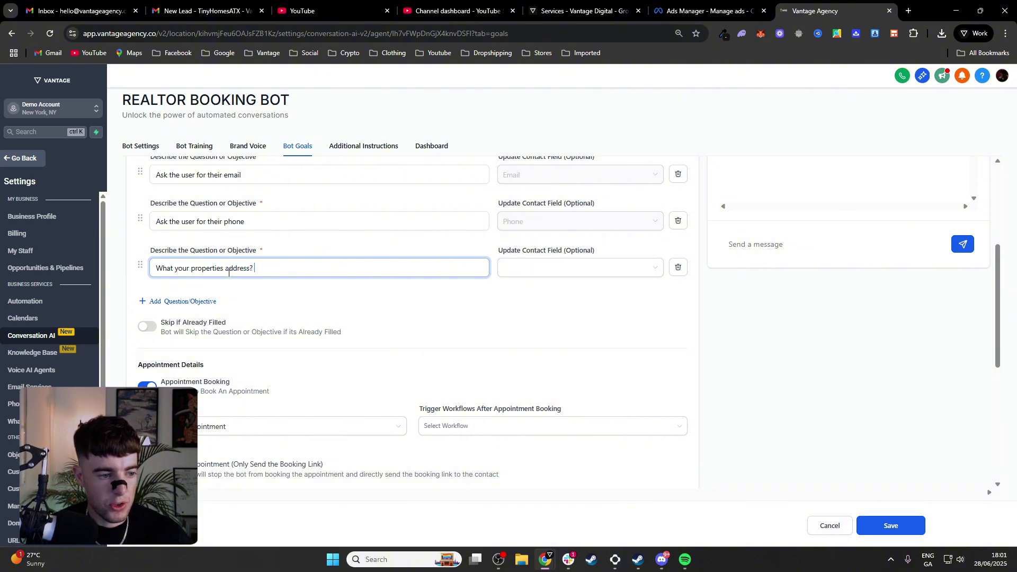
Add questions 'How many bedrooms does it have?' and 'How many bathrooms?'
click(212, 303)
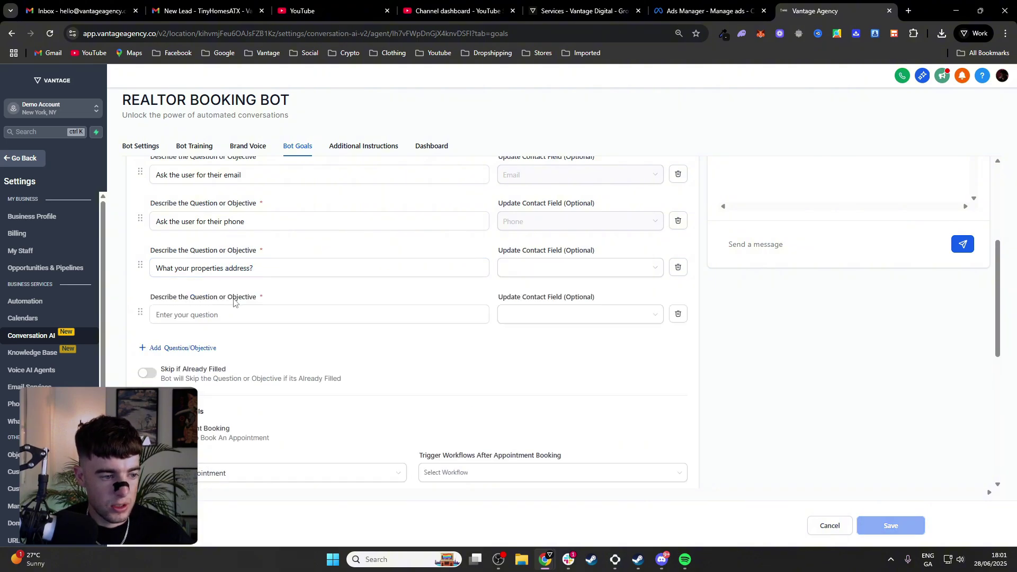
click(247, 317)
text(How man)
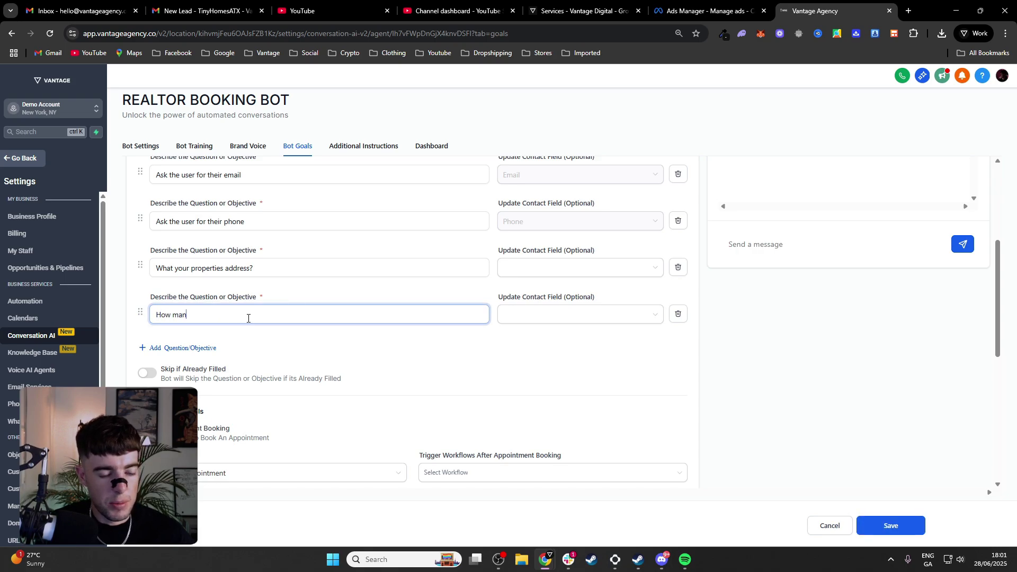
text(y befroom)
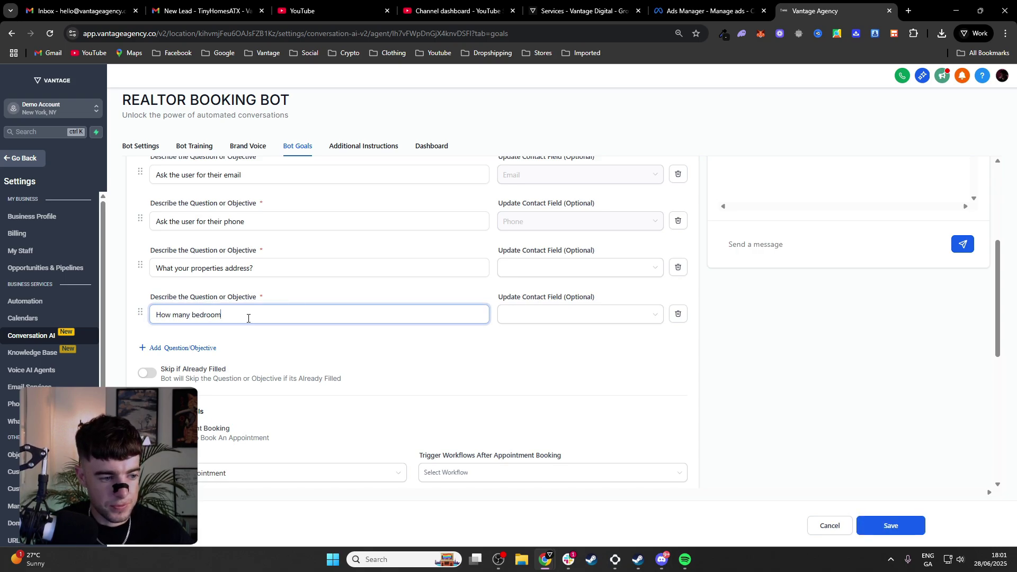
text(s does it have)
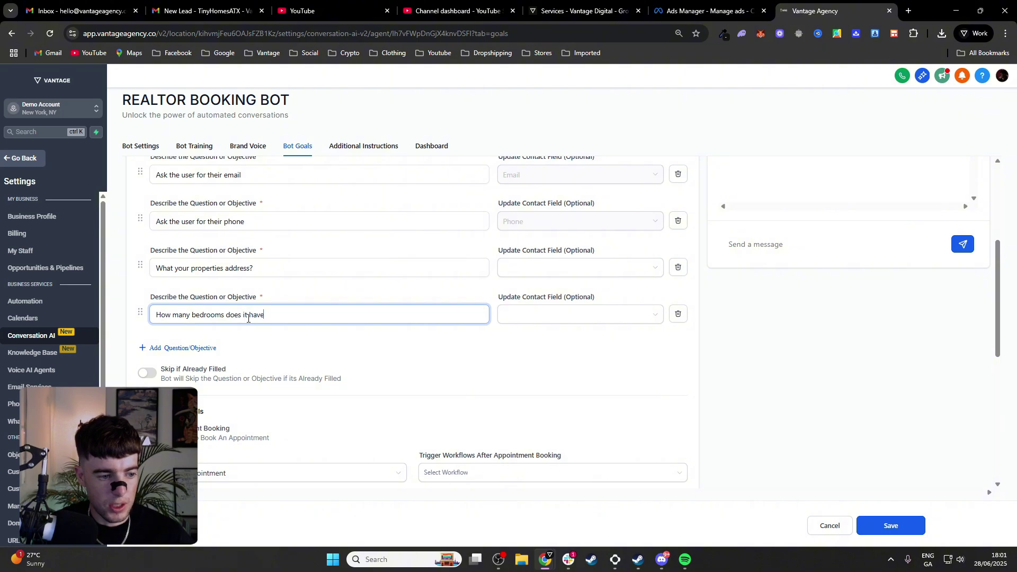
text(?)
click(203, 350)
click(217, 359)
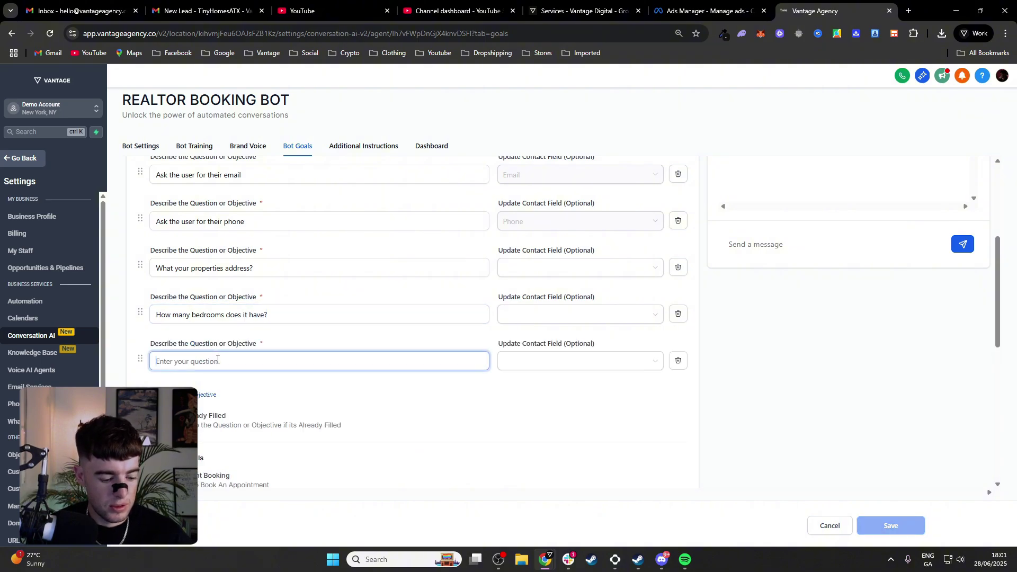
text(How many bath)
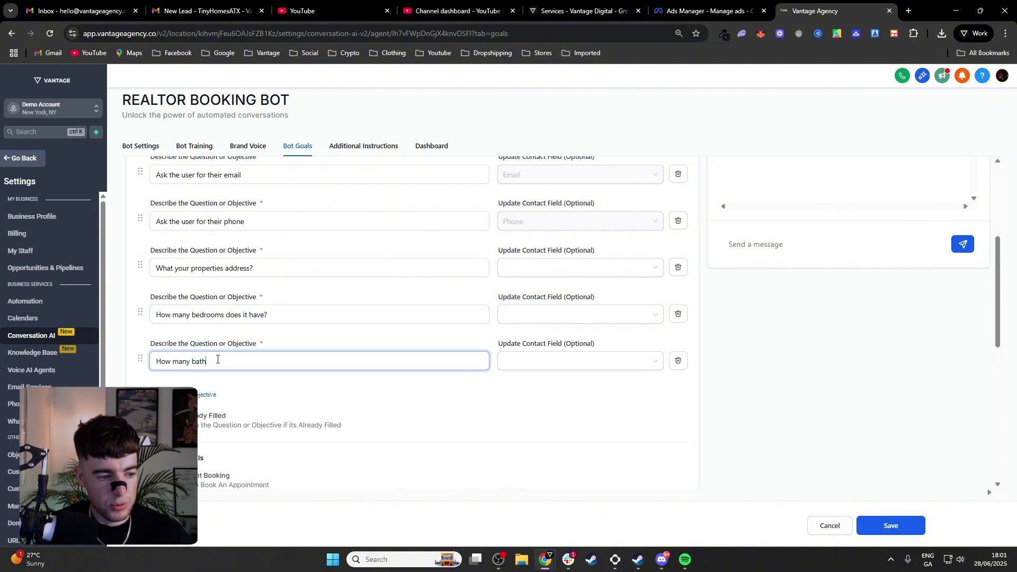
text(rooms?)
Add questions asking the property's square footage and the seller's asking price
click(204, 395)
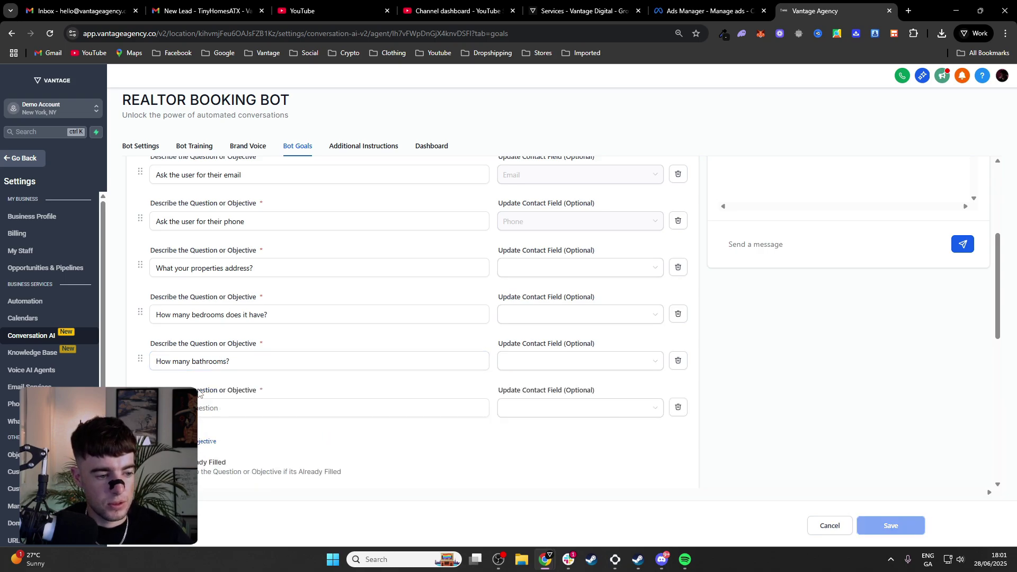
click(207, 407)
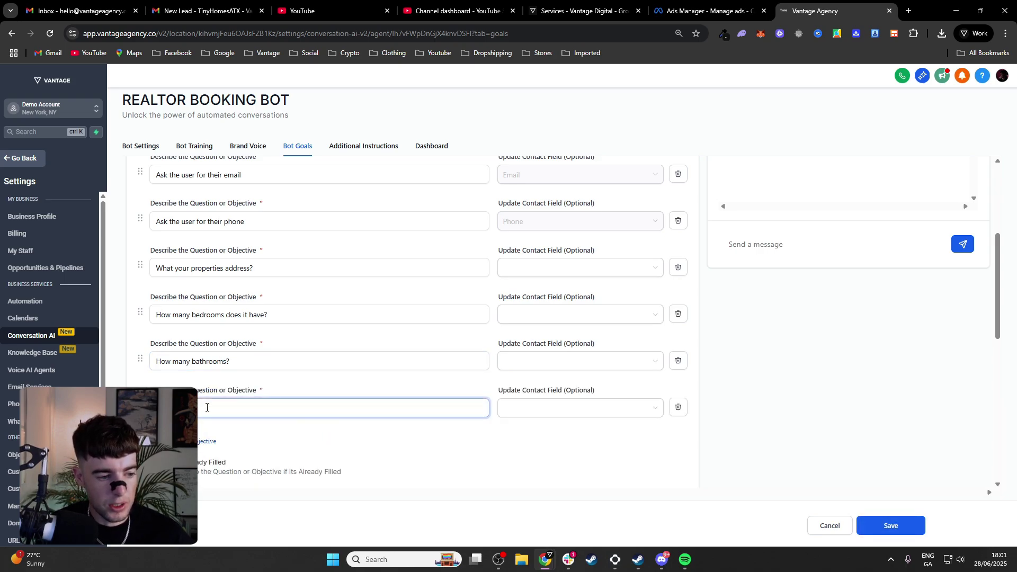
text(uare fo)
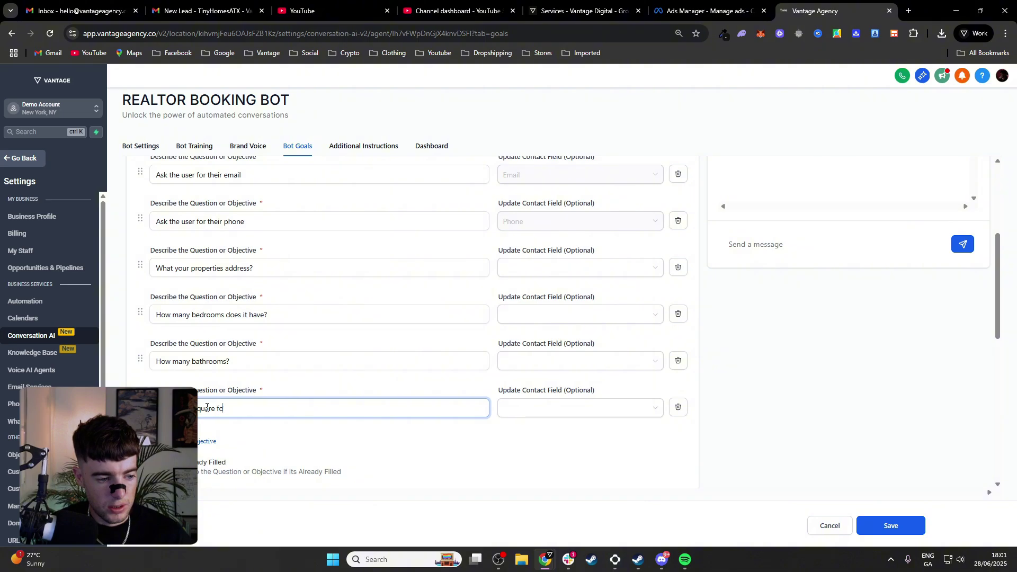
text(otage of the property)
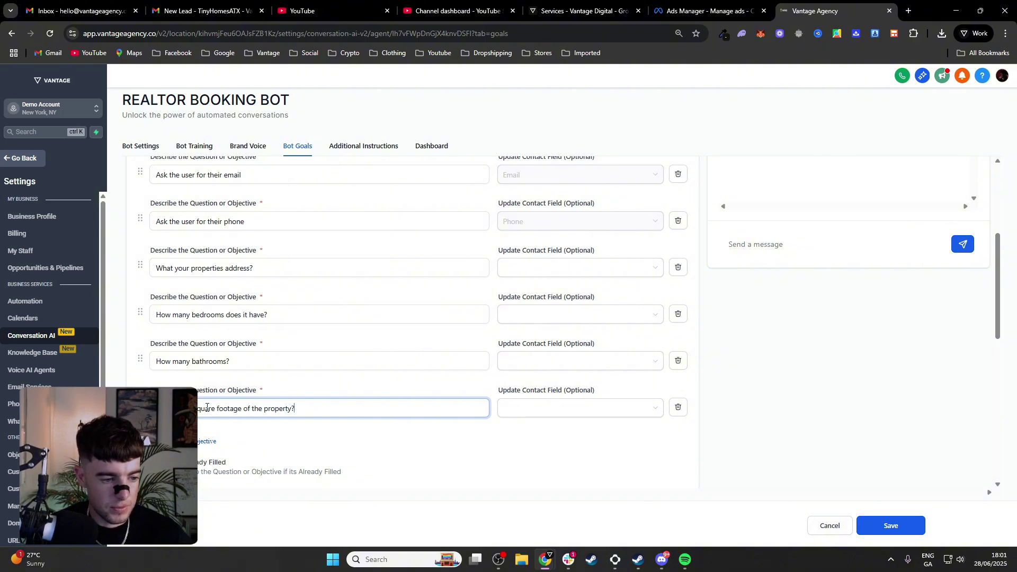
text(?)
click(207, 441)
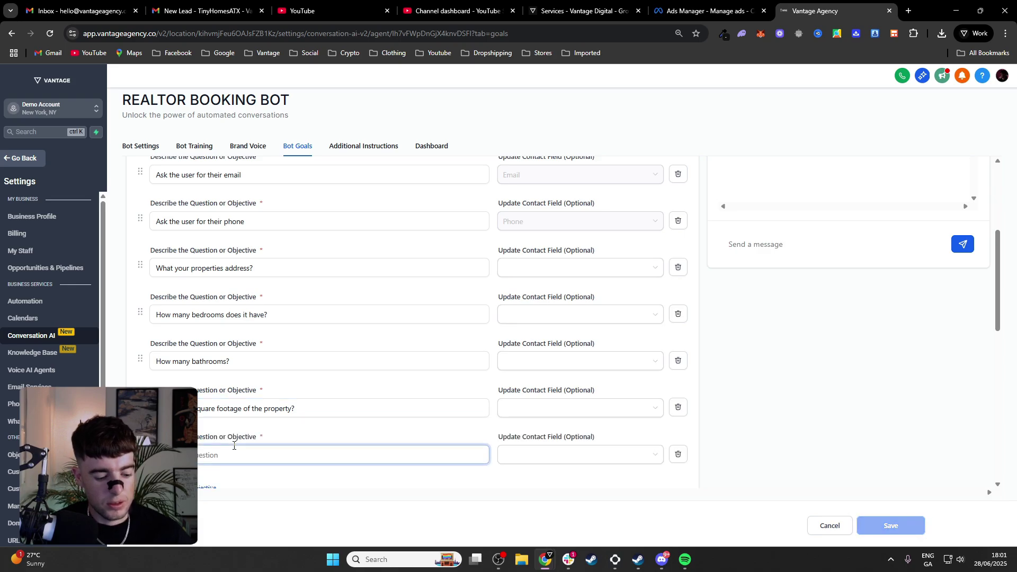
text(W)
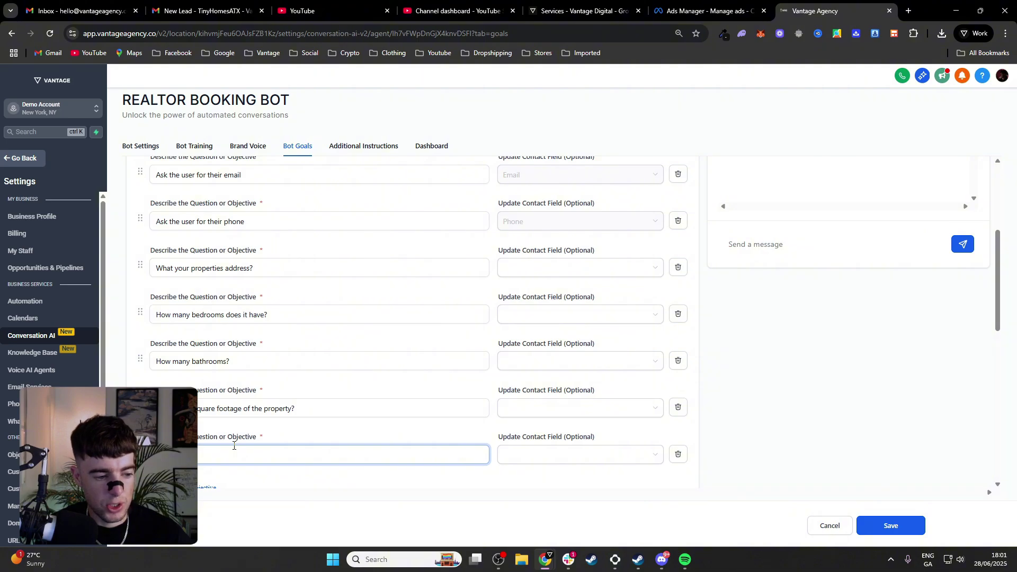
text(ou looking to )
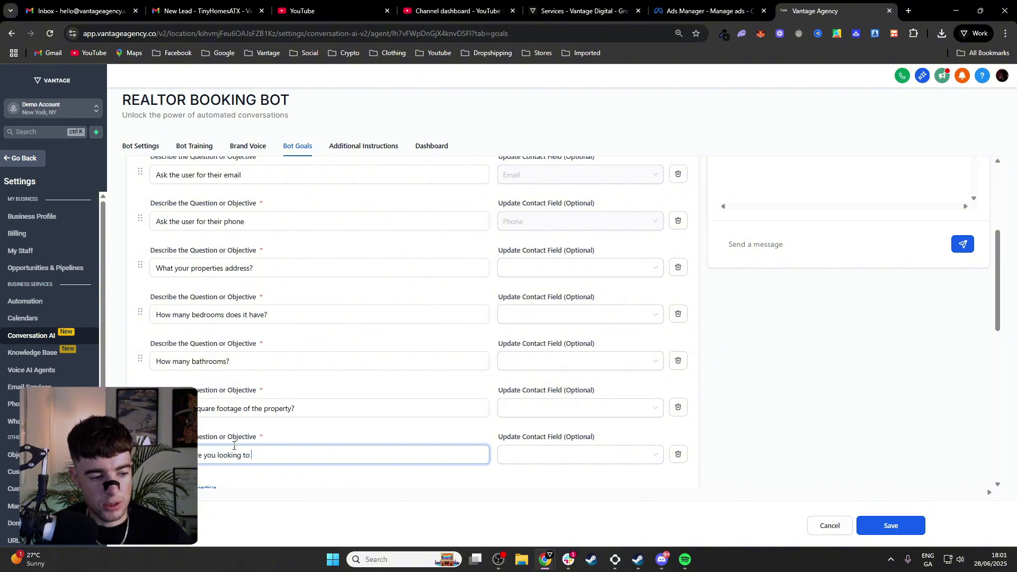
text(sell your)
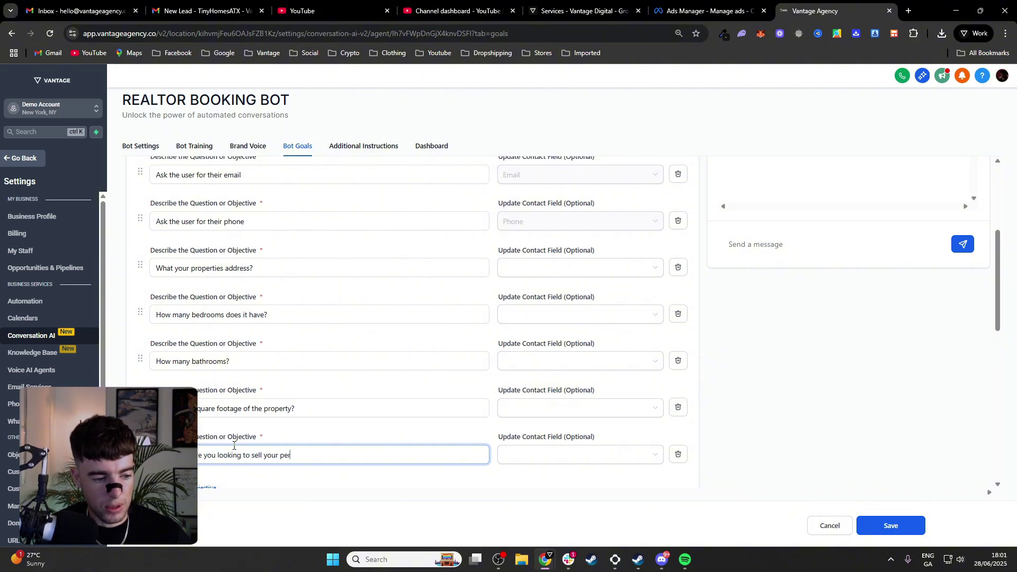
text( property for)
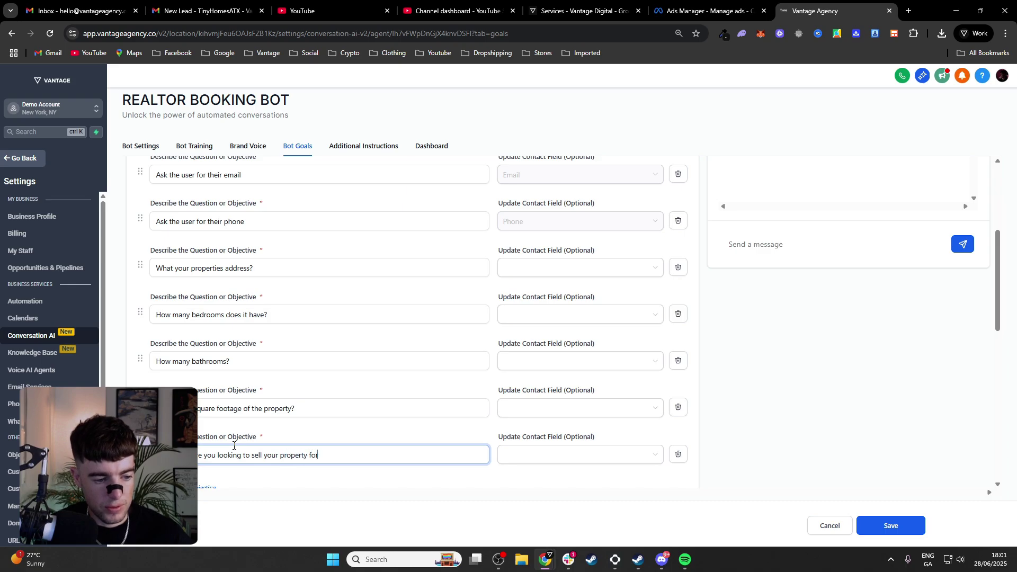
text(?)
scroll(233, 446, down, 3)
scroll(377, 368, up, 5)
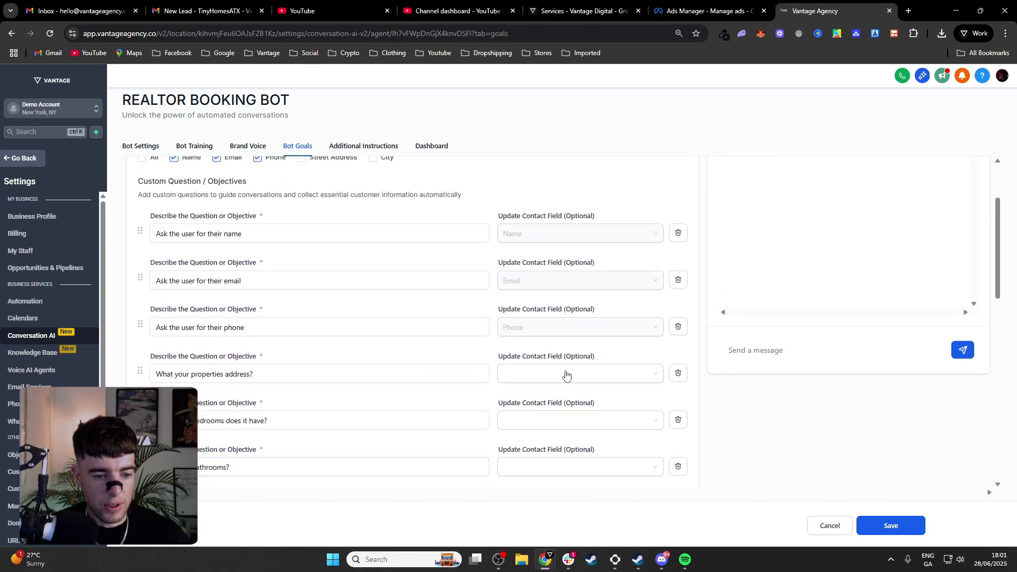
click(586, 377)
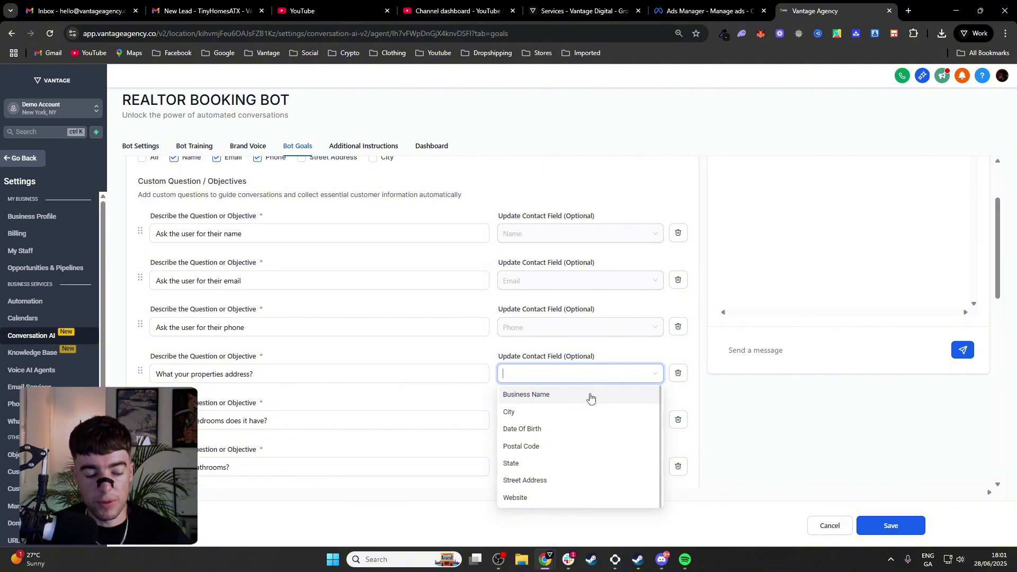
click(698, 429)
scroll(575, 350, down, 1)
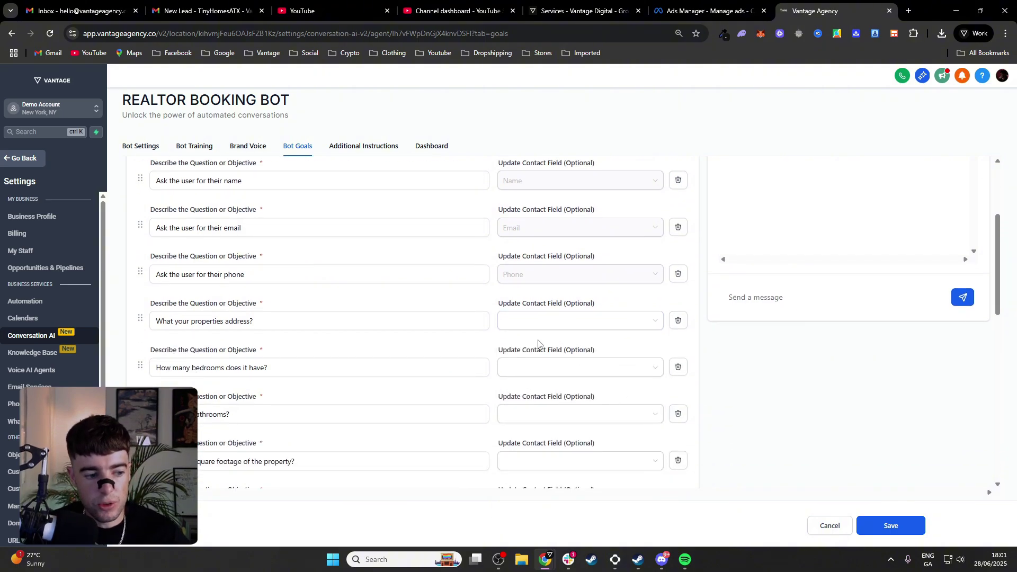
scroll(448, 355, down, 1)
click(418, 371)
scroll(419, 371, down, 1)
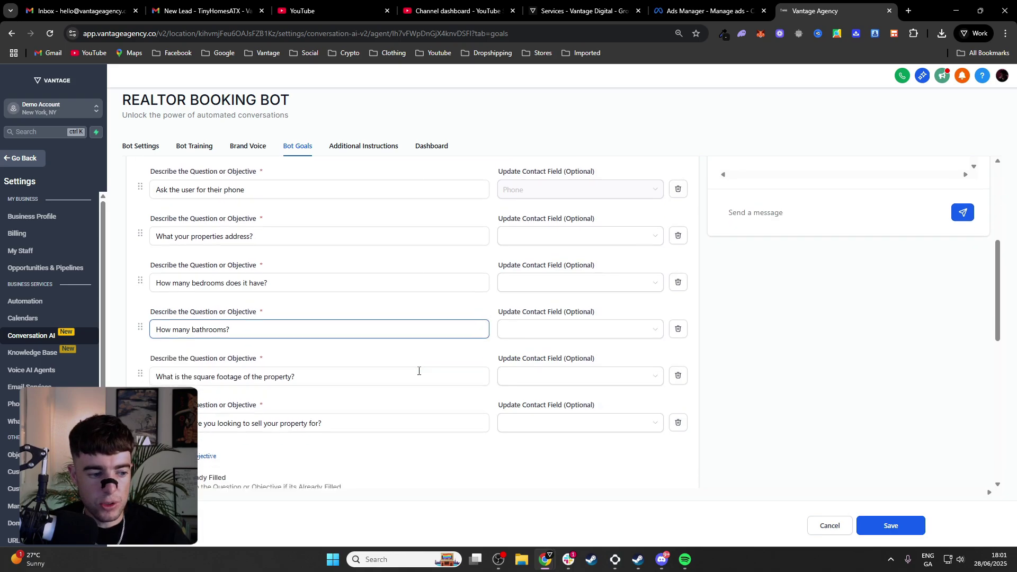
scroll(475, 373, up, 2)
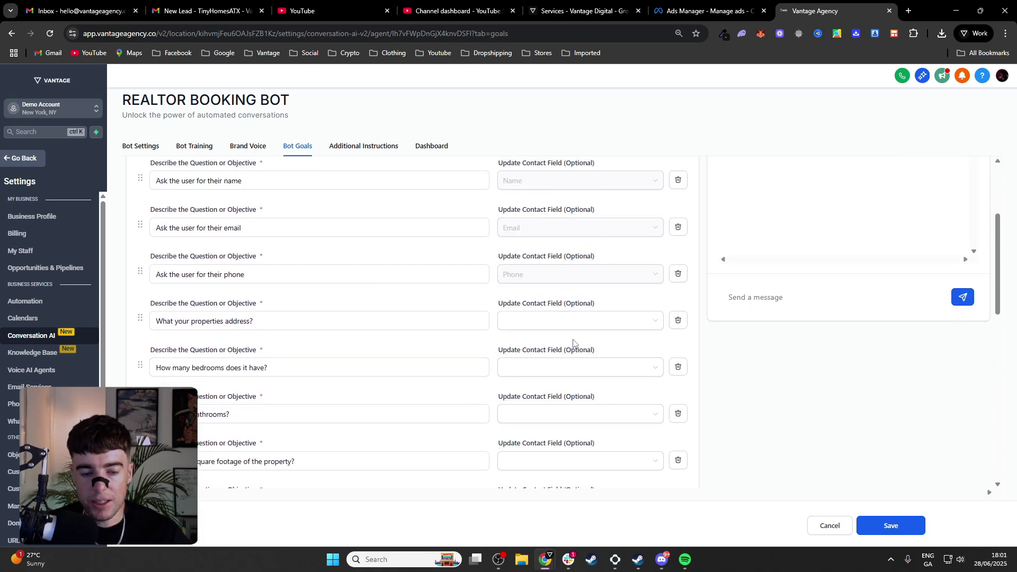
click(588, 320)
scroll(586, 319, down, 2)
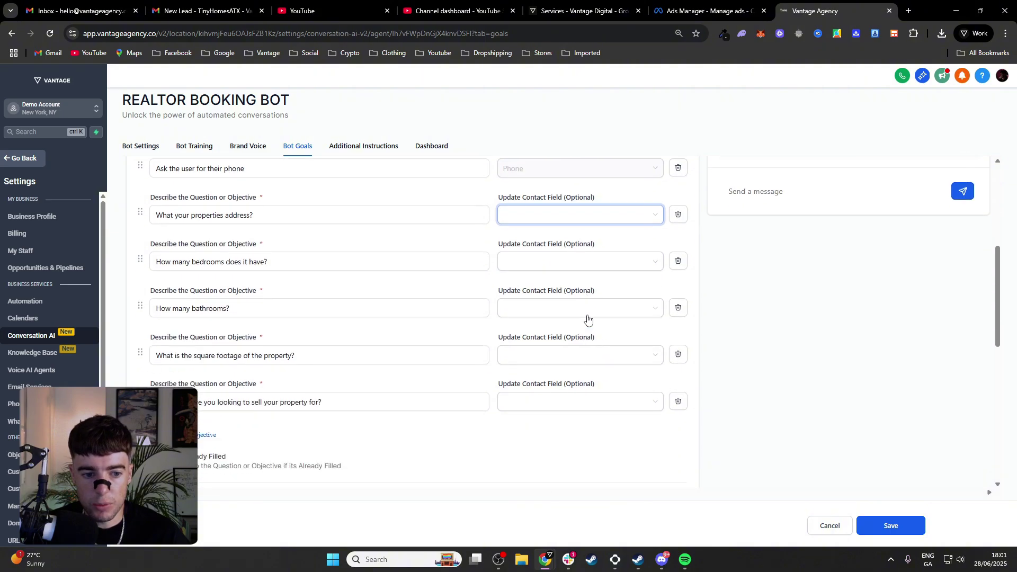
scroll(583, 313, up, 1)
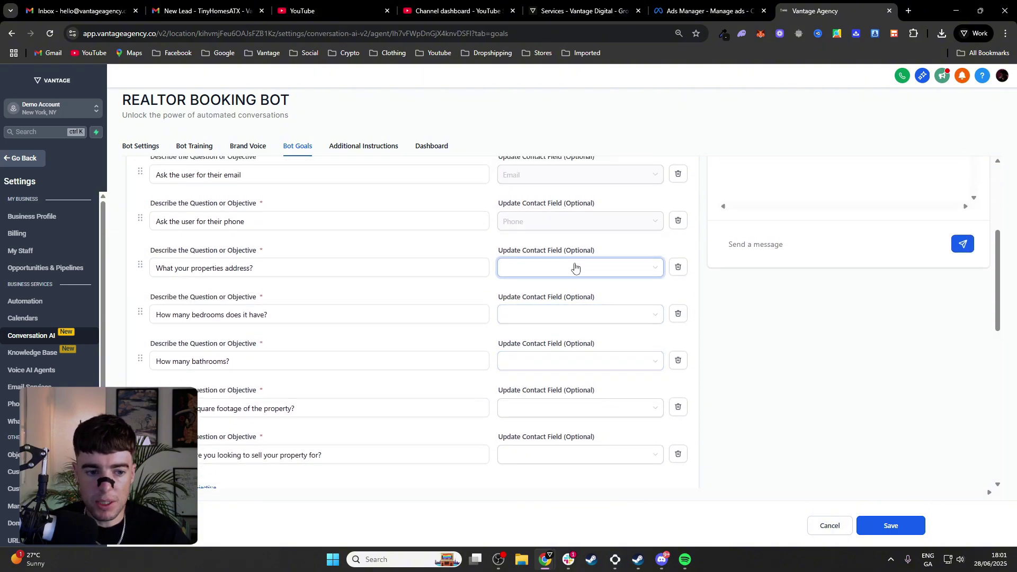
click(228, 330)
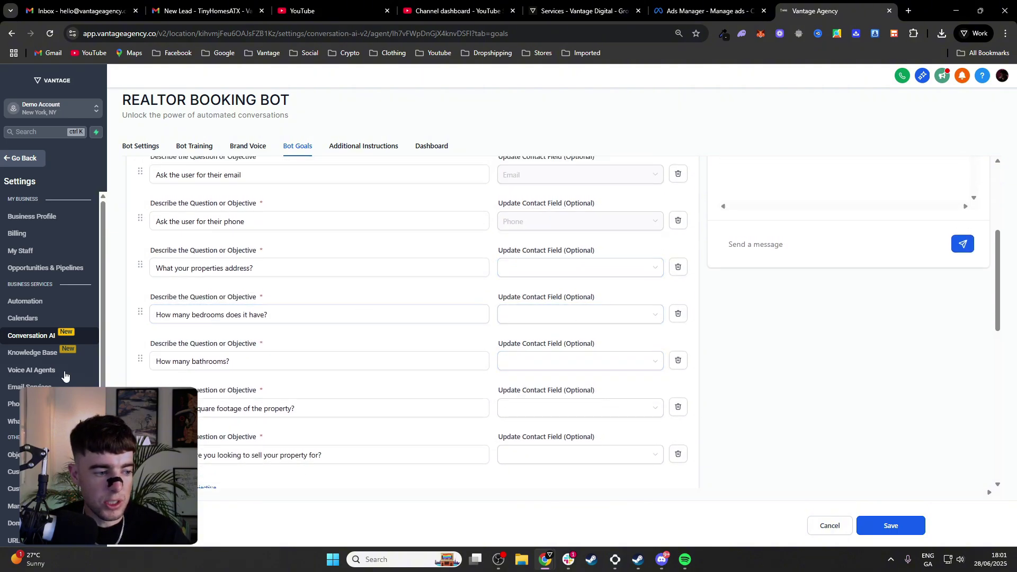
scroll(16, 344, down, 1)
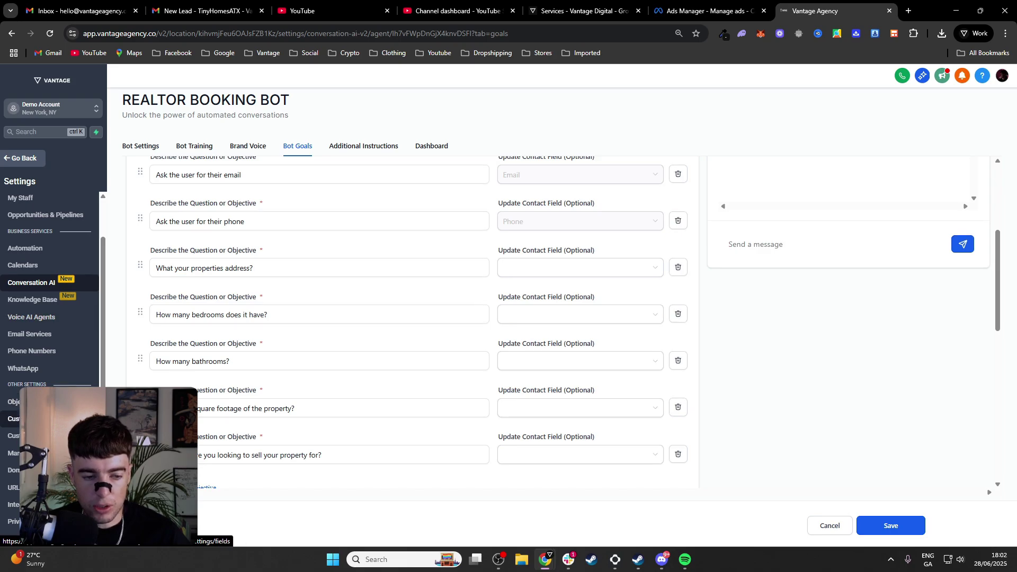
scroll(370, 402, up, 1)
click(460, 366)
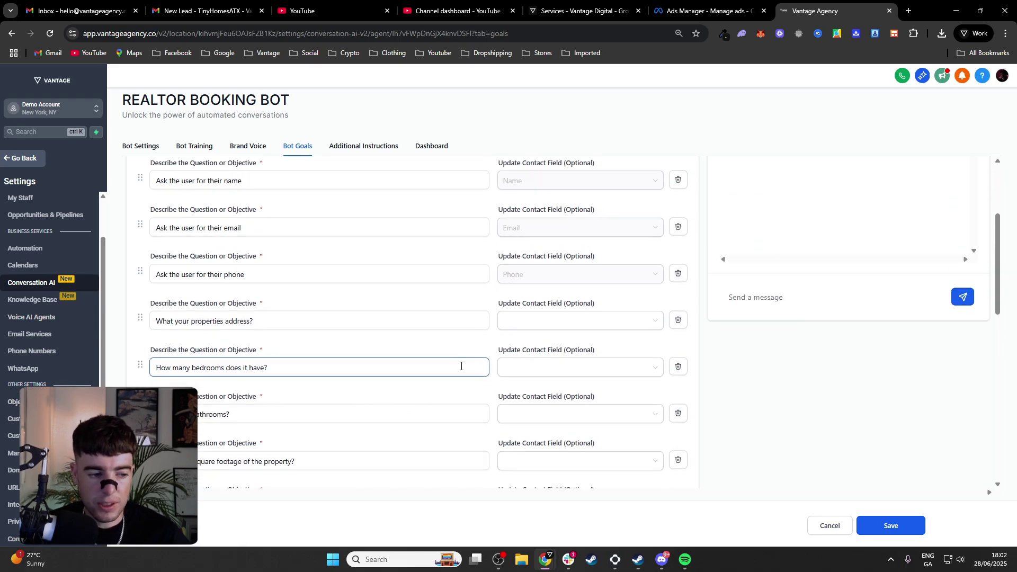
scroll(461, 366, down, 1)
scroll(500, 303, down, 5)
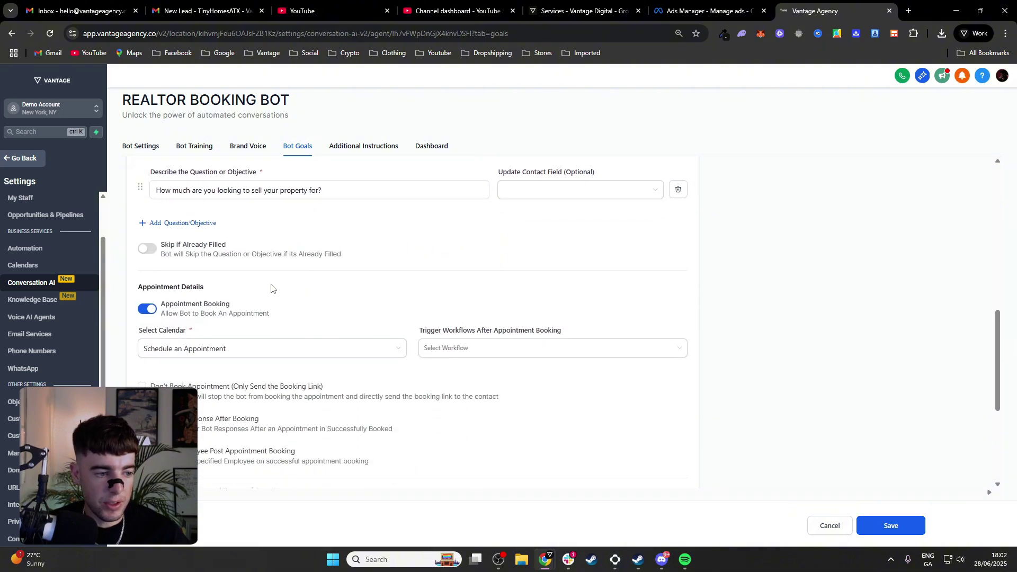
scroll(265, 305, down, 1)
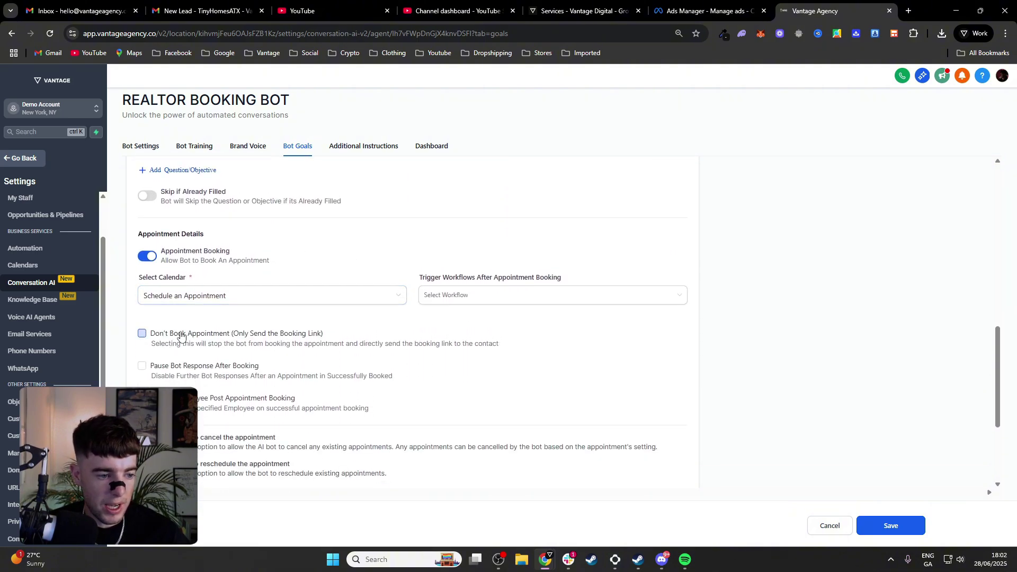
scroll(175, 334, down, 3)
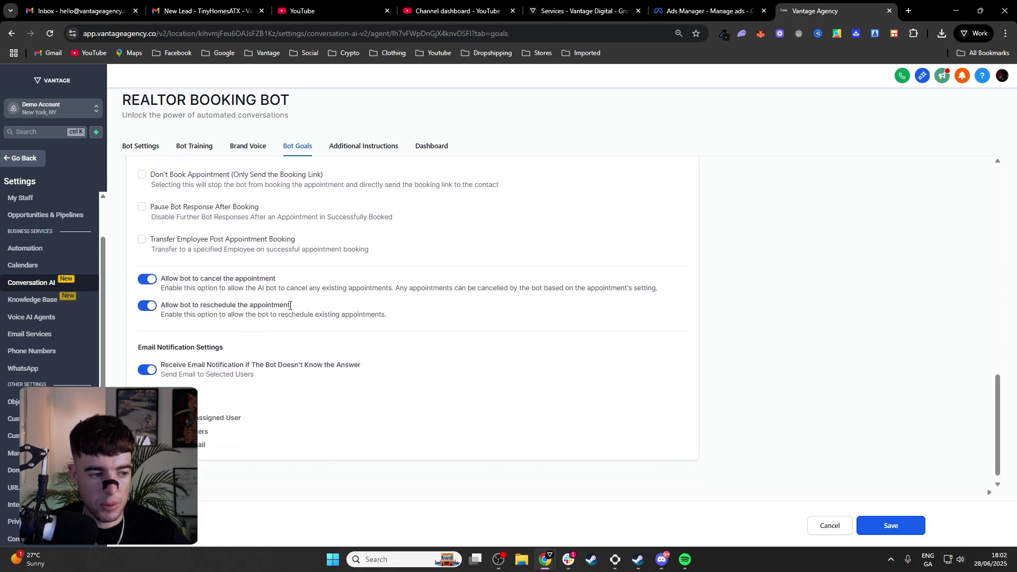
scroll(289, 303, up, 1)
scroll(264, 345, down, 1)
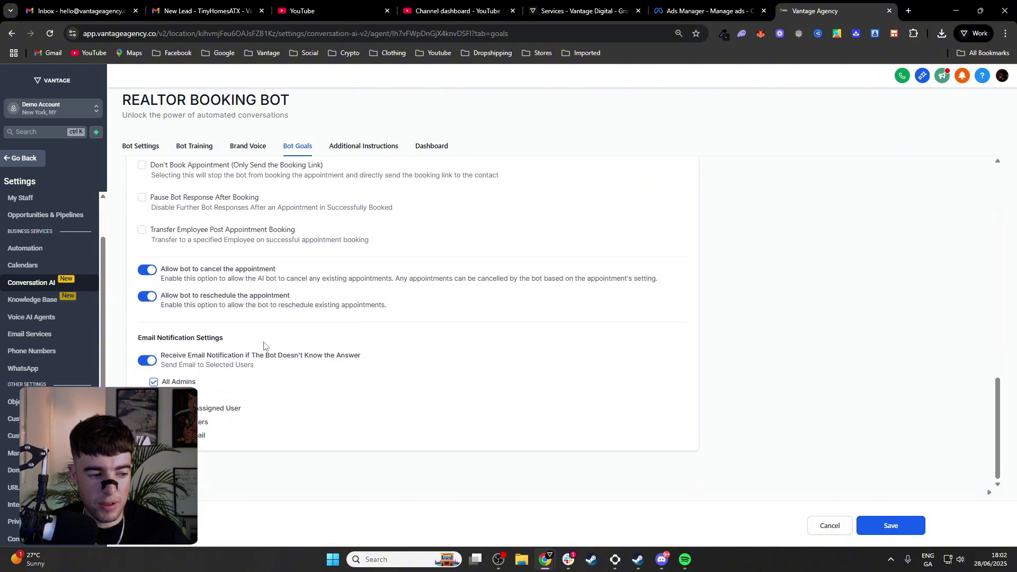
scroll(263, 345, up, 2)
scroll(328, 366, down, 2)
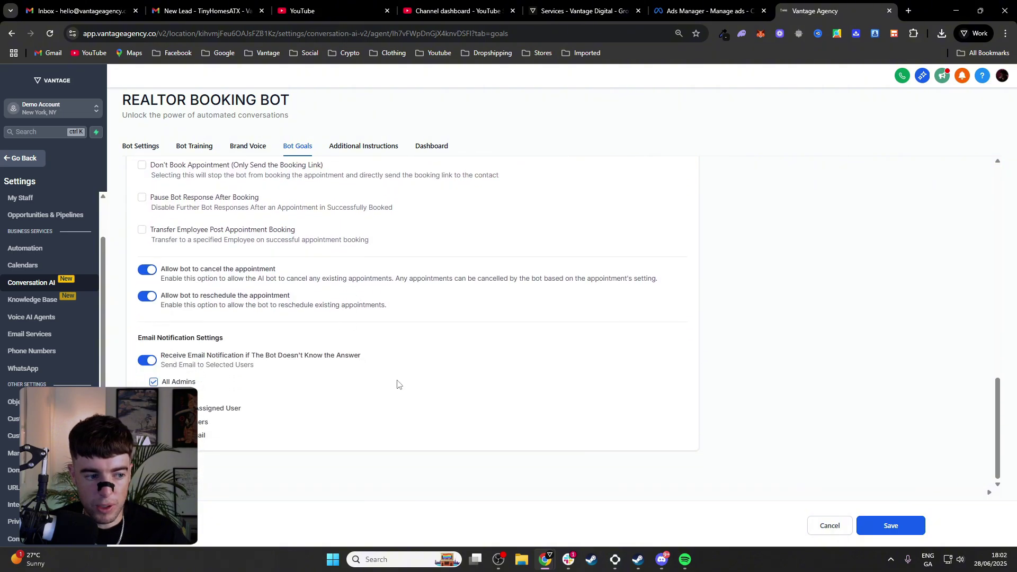
Save the bot goals and send test messages about wanting to sell a home
click(880, 534)
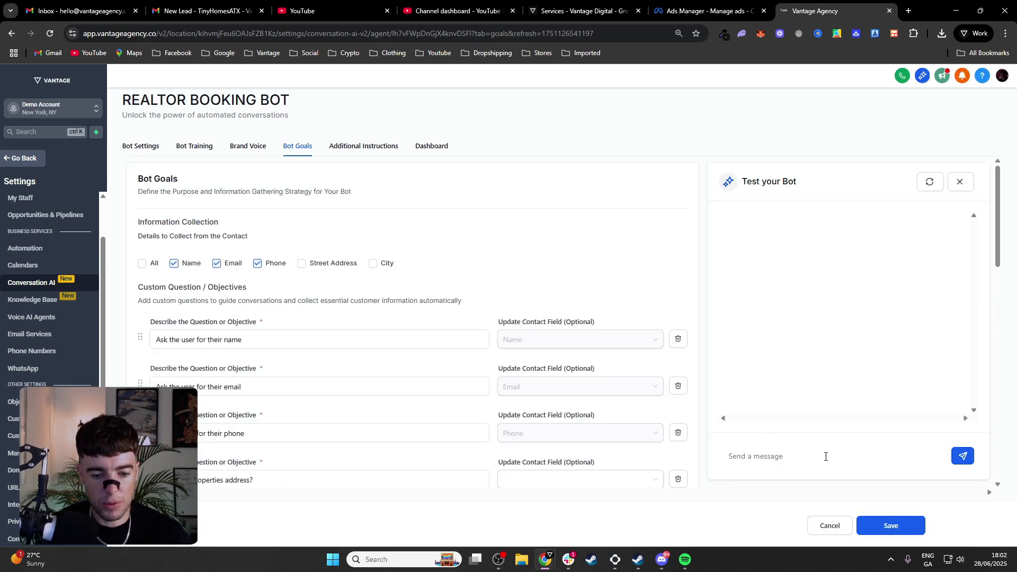
text(He)
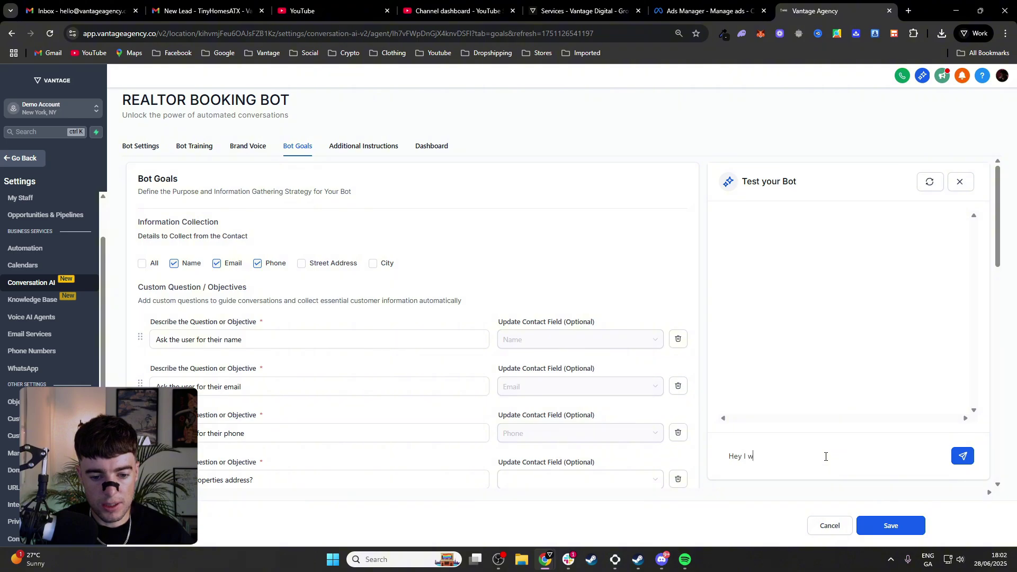
text(y I am interested in )
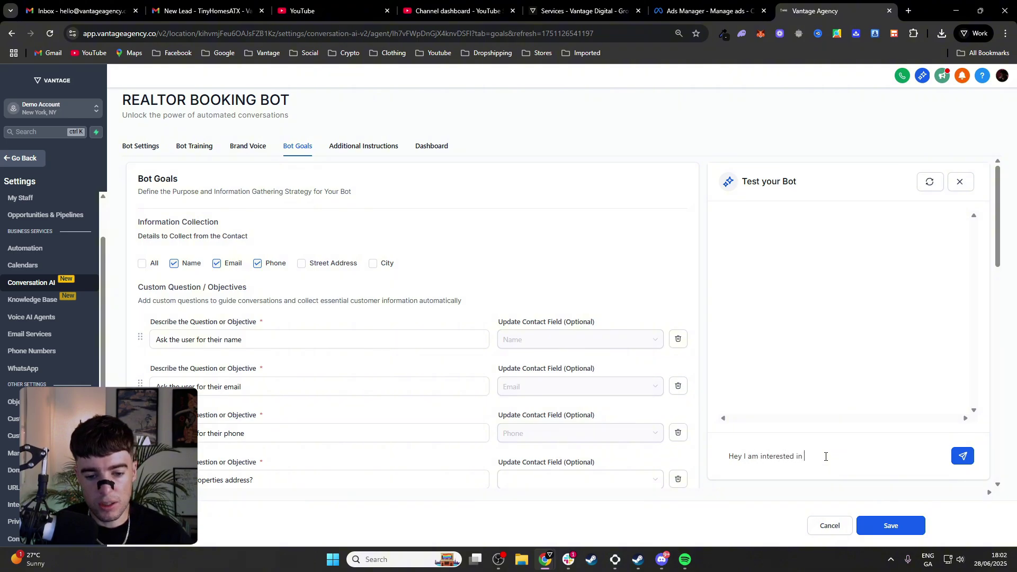
text(selling my b)
text(r)
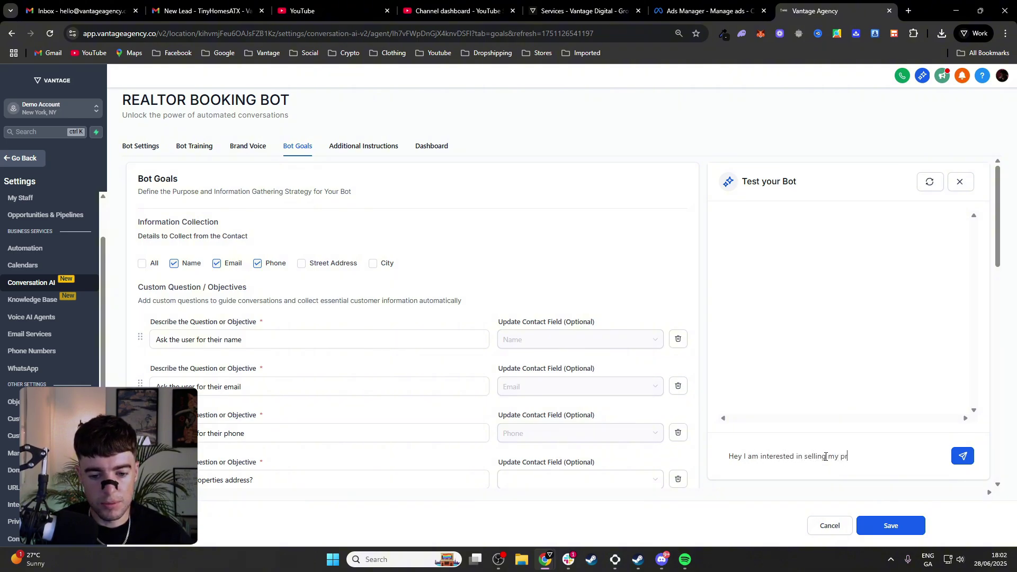
text(operty)
key(Return)
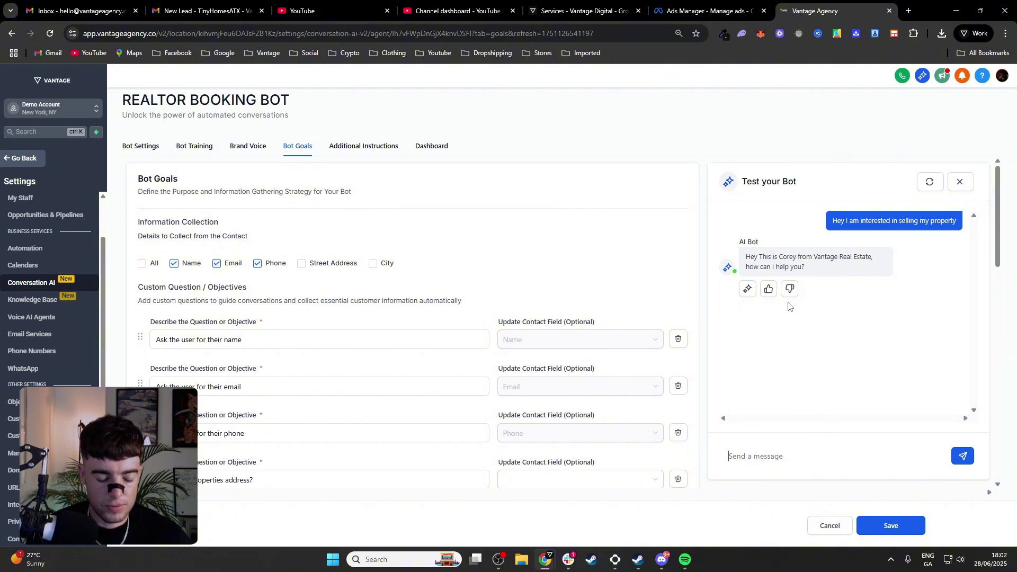
text(I am looking to )
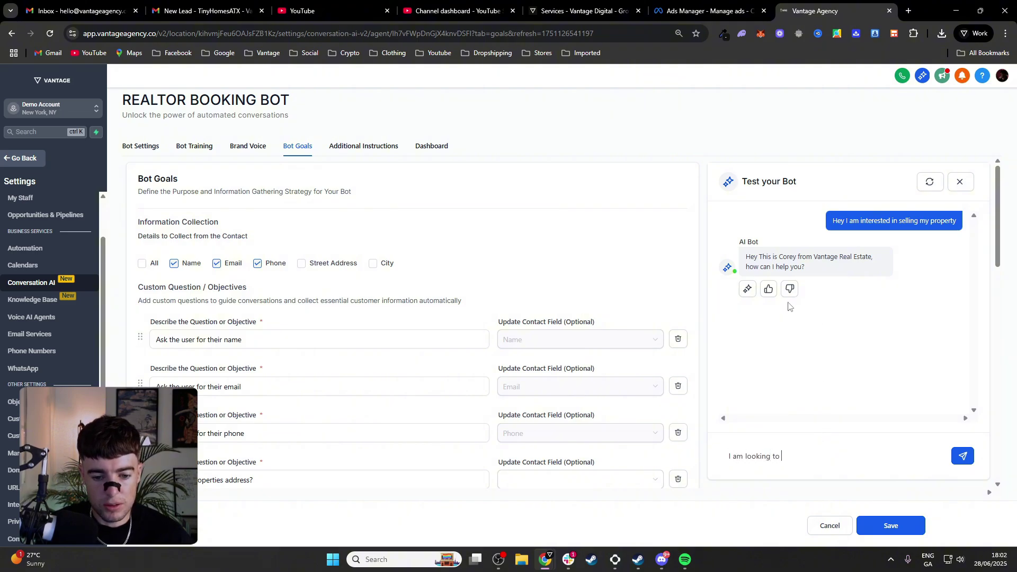
text(sell my hom)
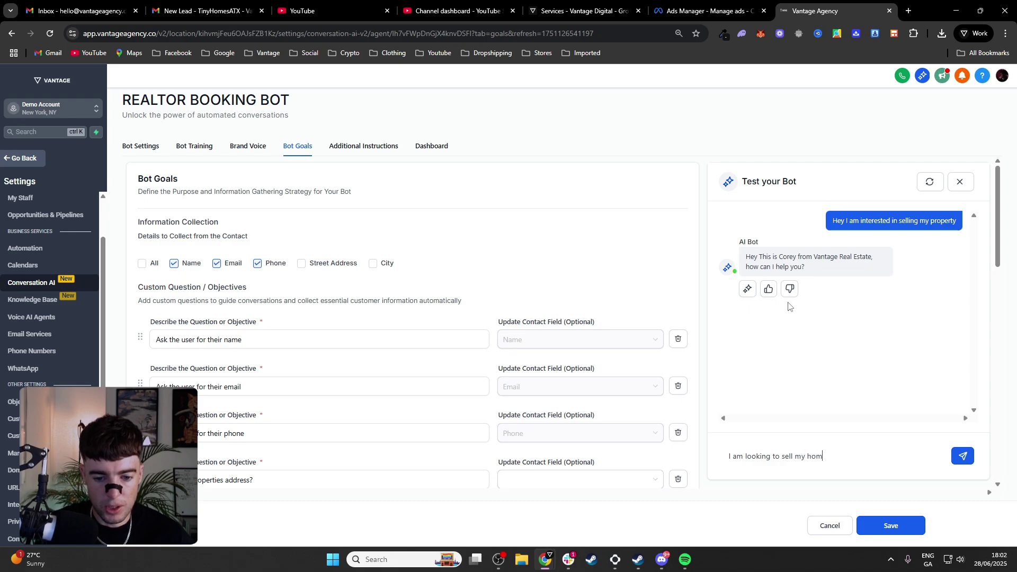
text(e)
key(Return)
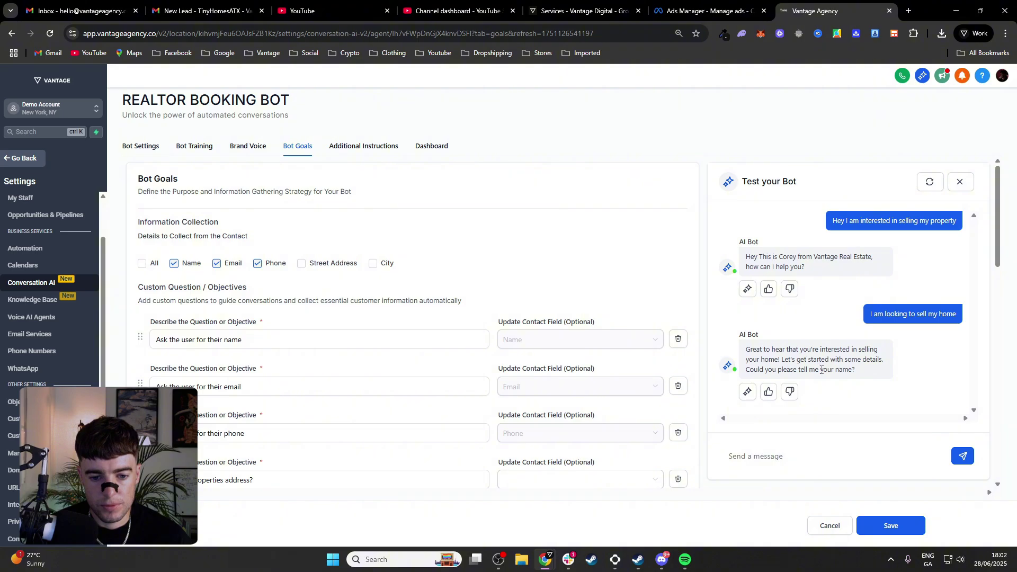
Reply to the test bot with the contact's first name and email address
click(862, 455)
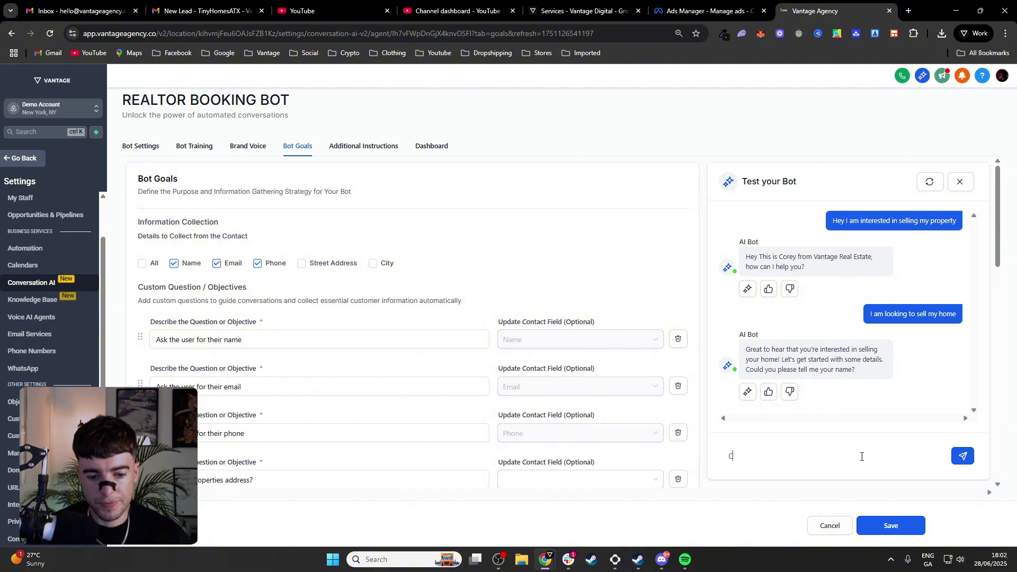
text(Corey)
key(Return)
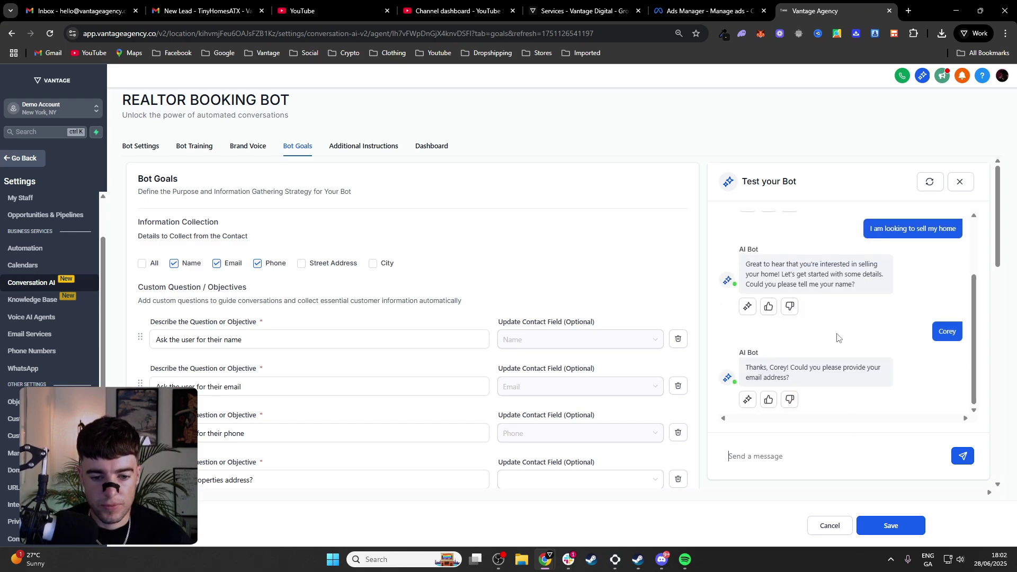
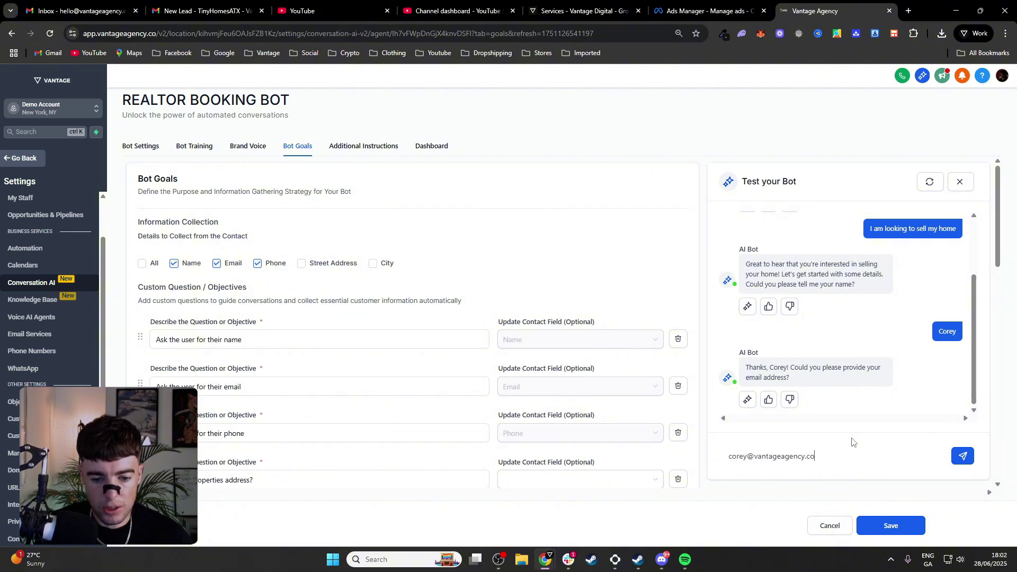
key(Return)
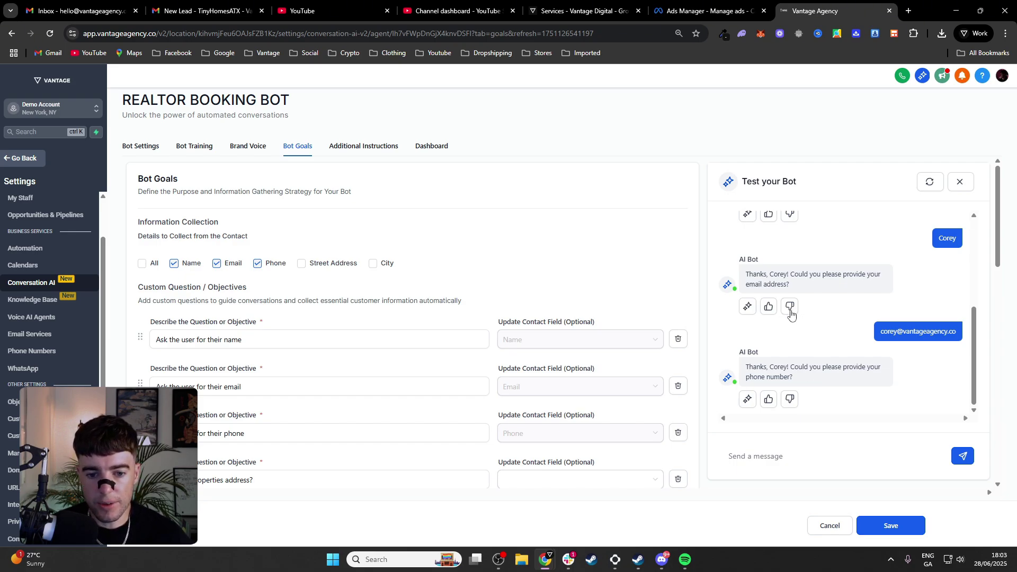
Open the Edit Response dialog on the bot's email reply and cancel it
click(791, 307)
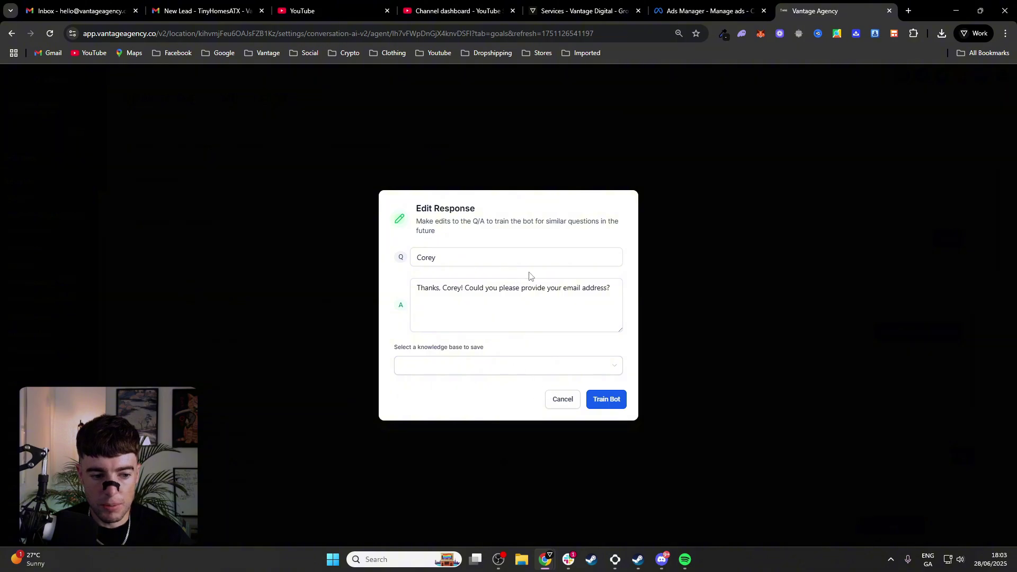
click(564, 403)
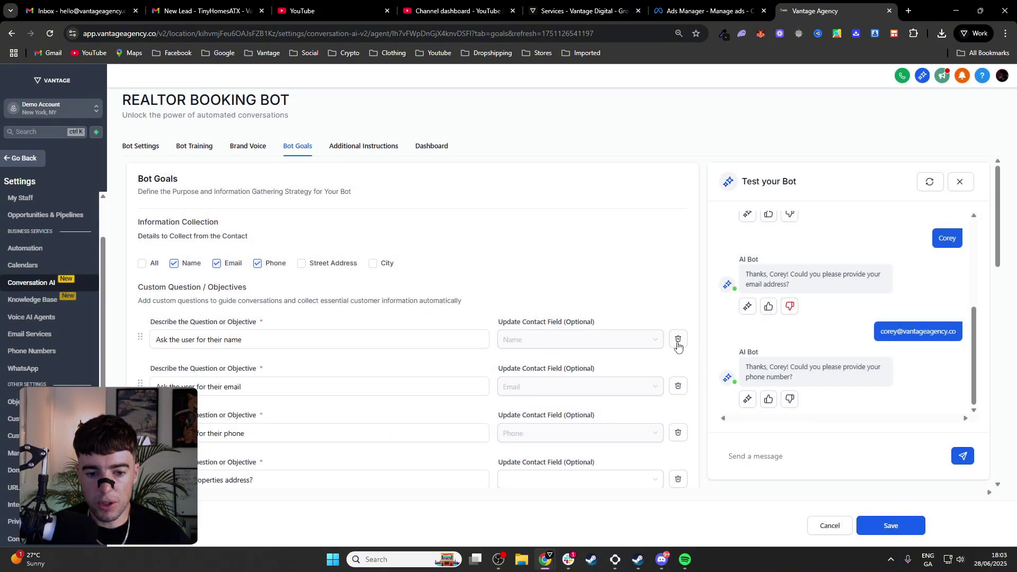
scroll(848, 345, down, 4)
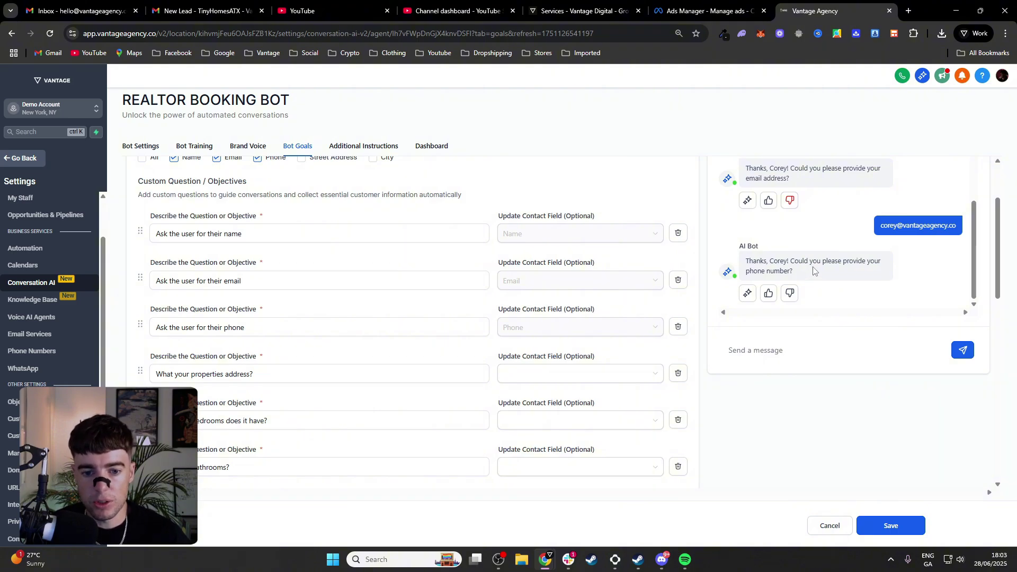
Send phone number 123456789, then the correctly formatted number with its + country code
click(844, 343)
text(123)
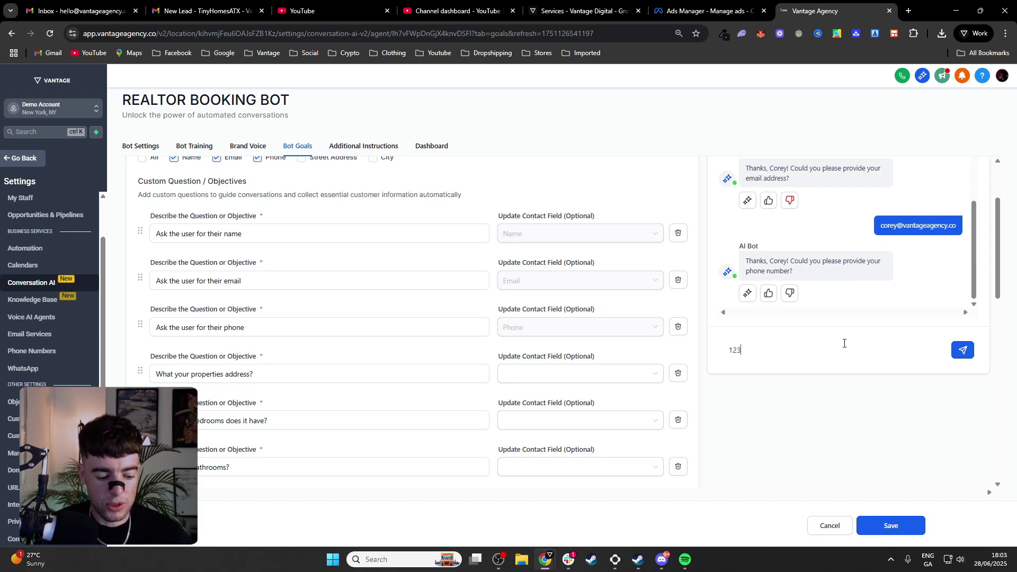
text(456789)
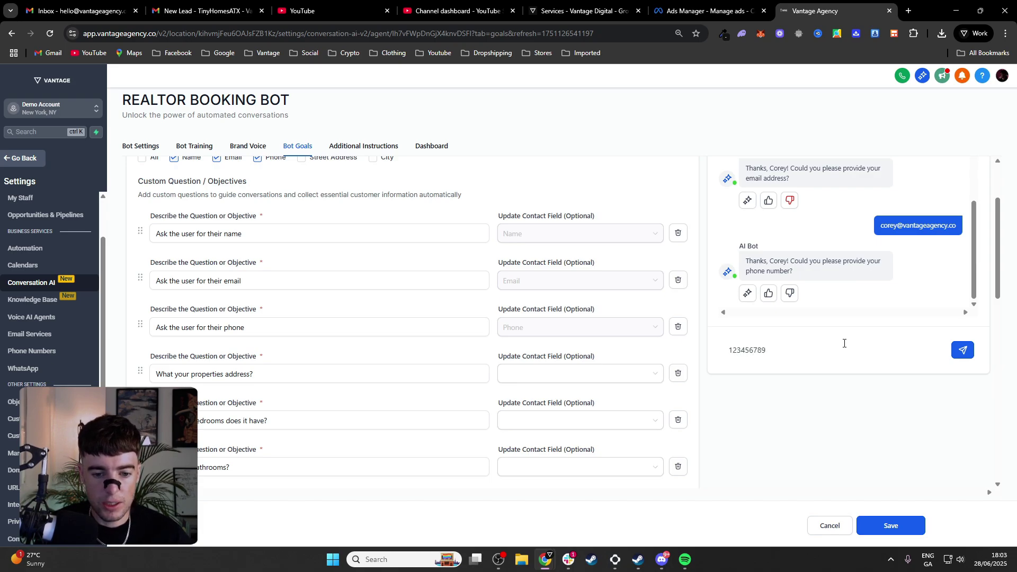
key(Return)
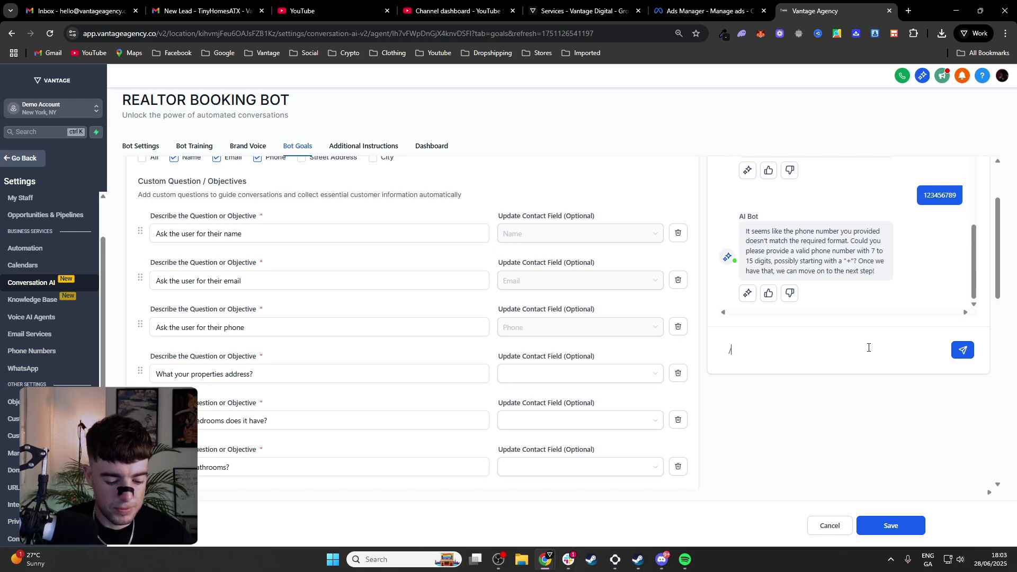
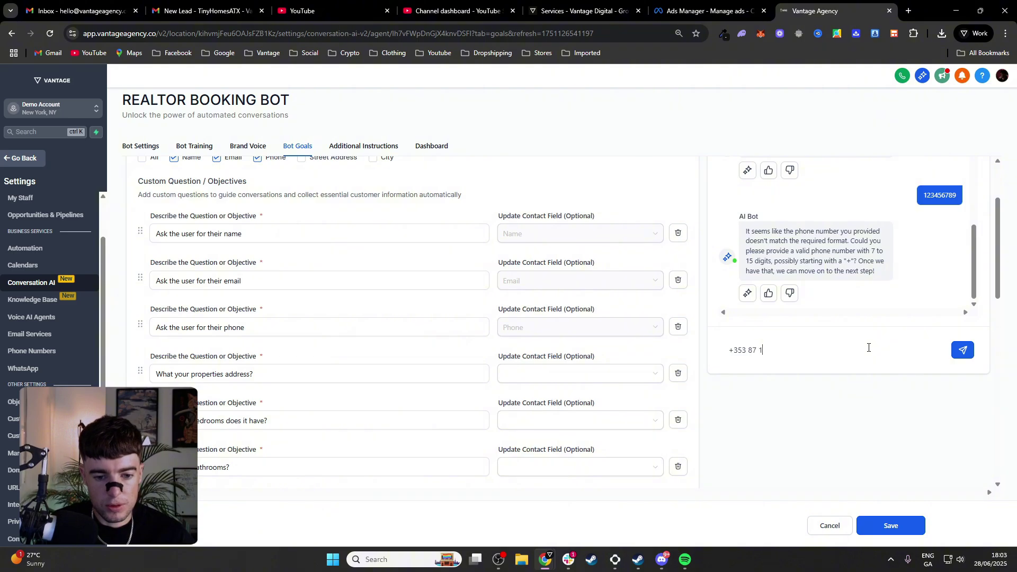
key(Return)
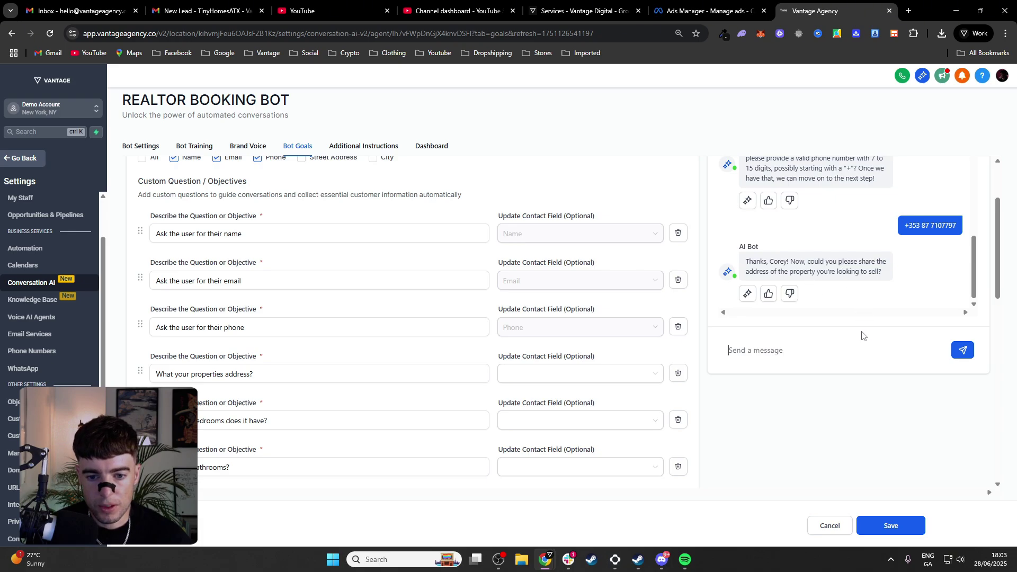
Answer with the property address, 5 bedrooms, 4 bathrooms, 1234 square feet and $125000
click(863, 344)
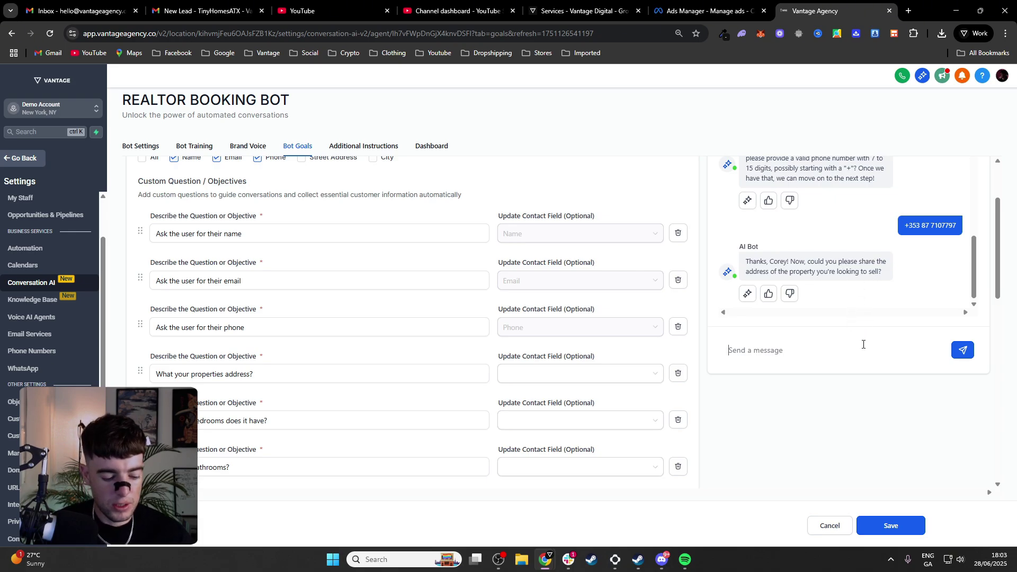
text(123 ohio )
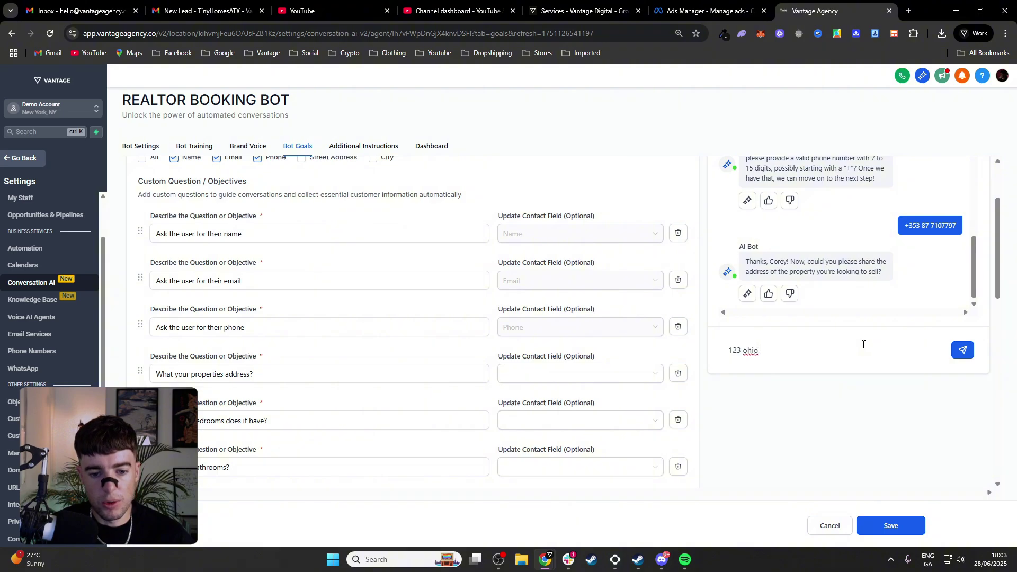
text(lane, mexico)
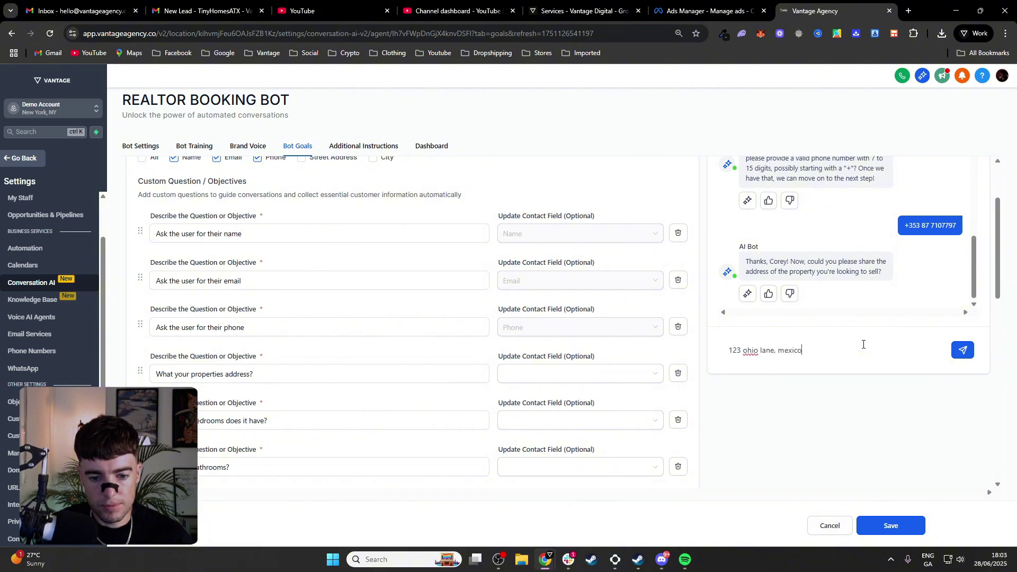
key(Return)
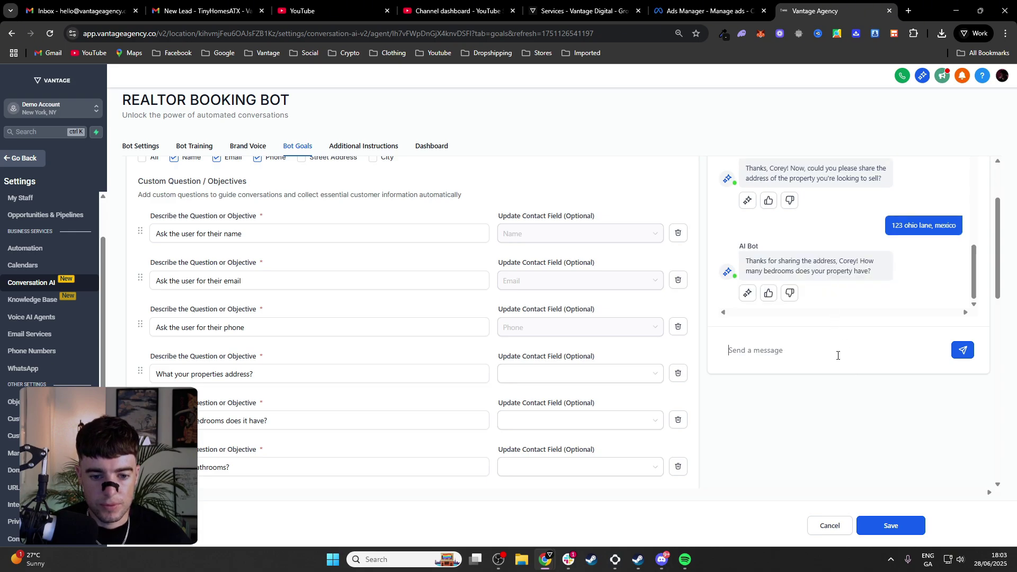
text(5)
key(Return)
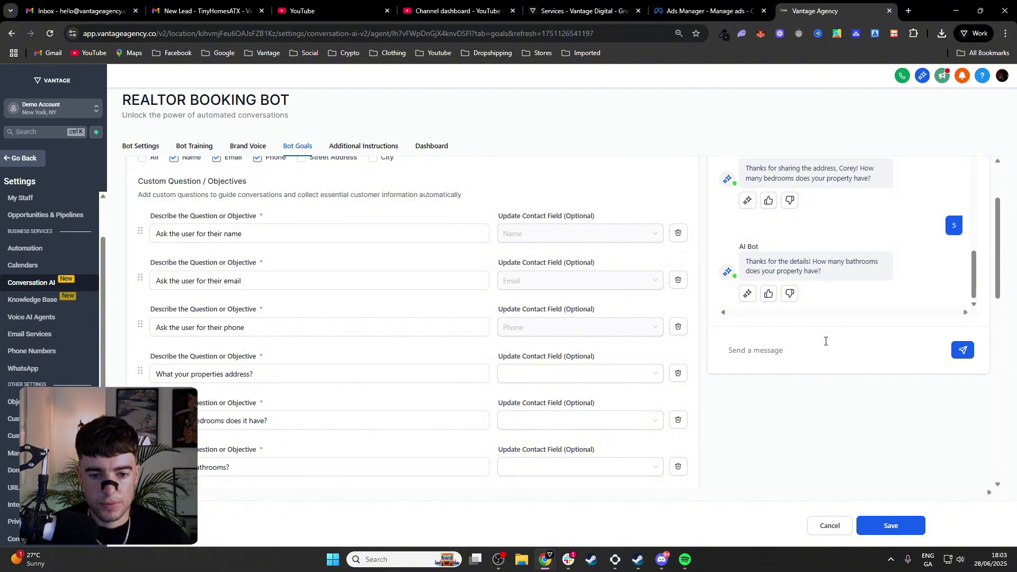
text(4)
key(Return)
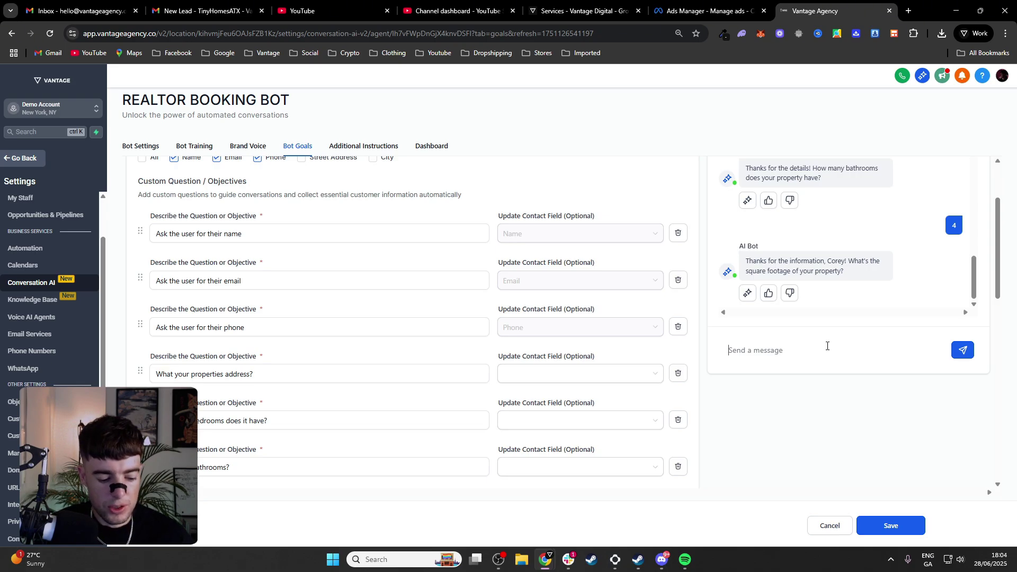
text(1234)
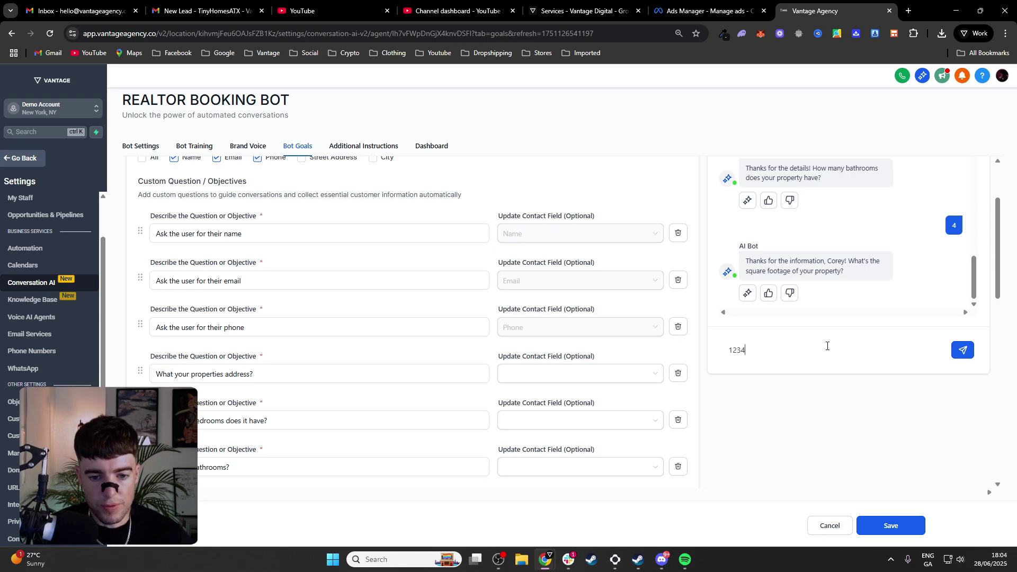
key(Return)
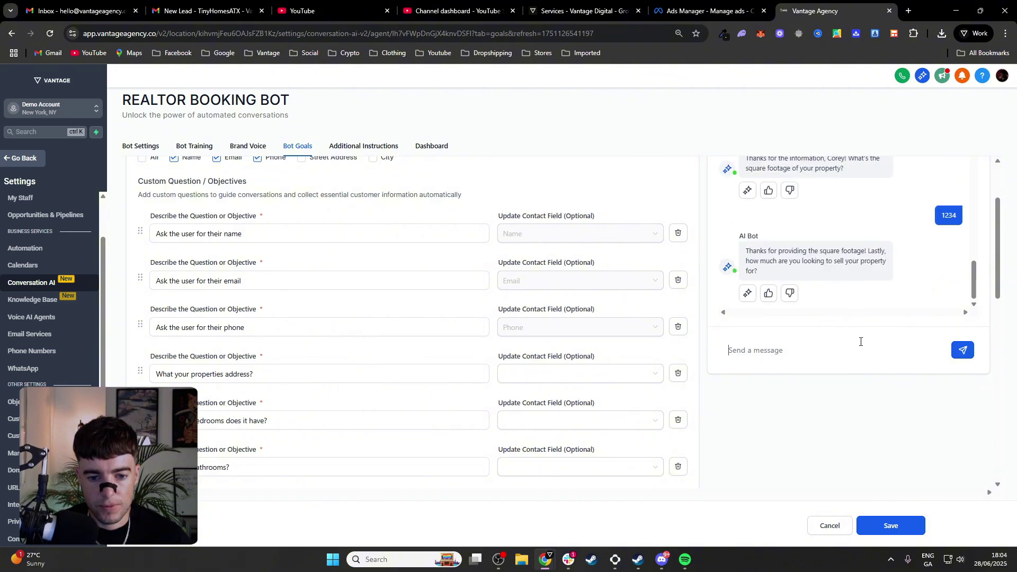
text($)
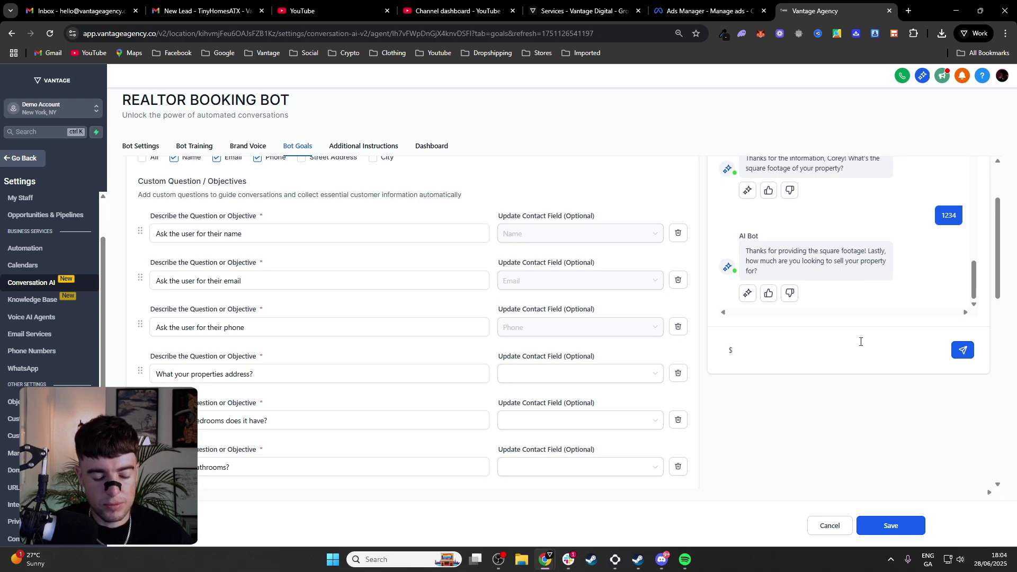
text(125000)
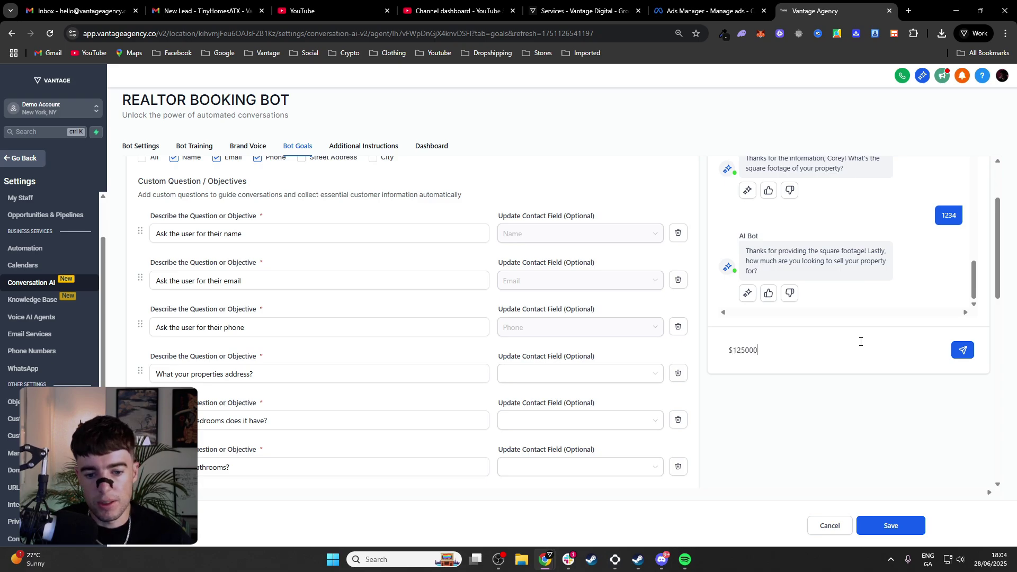
key(Return)
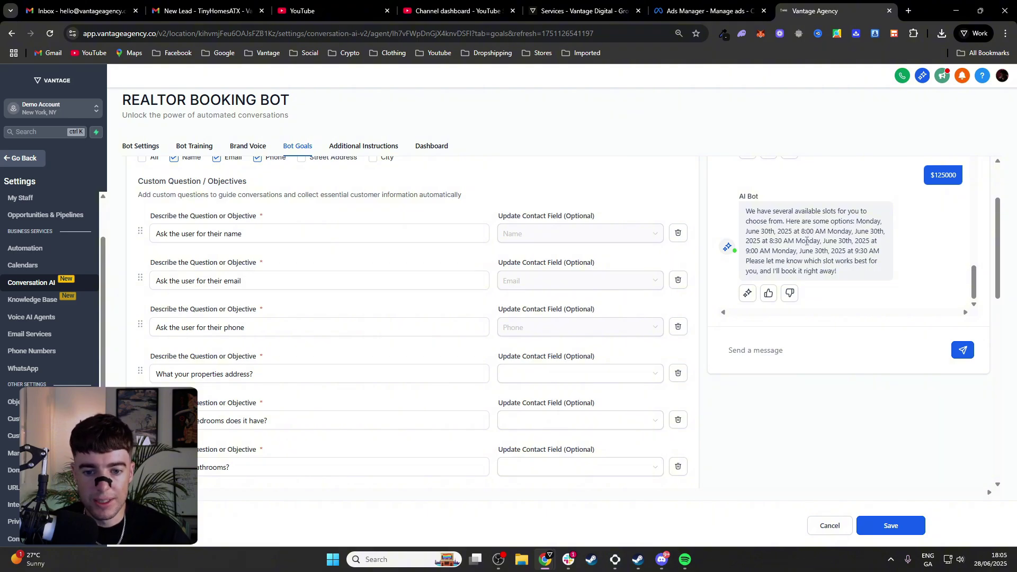
Reply 'monday 8am' to book the Monday 8:00 AM slot and review the chat
scroll(808, 241, up, 1)
scroll(810, 243, down, 1)
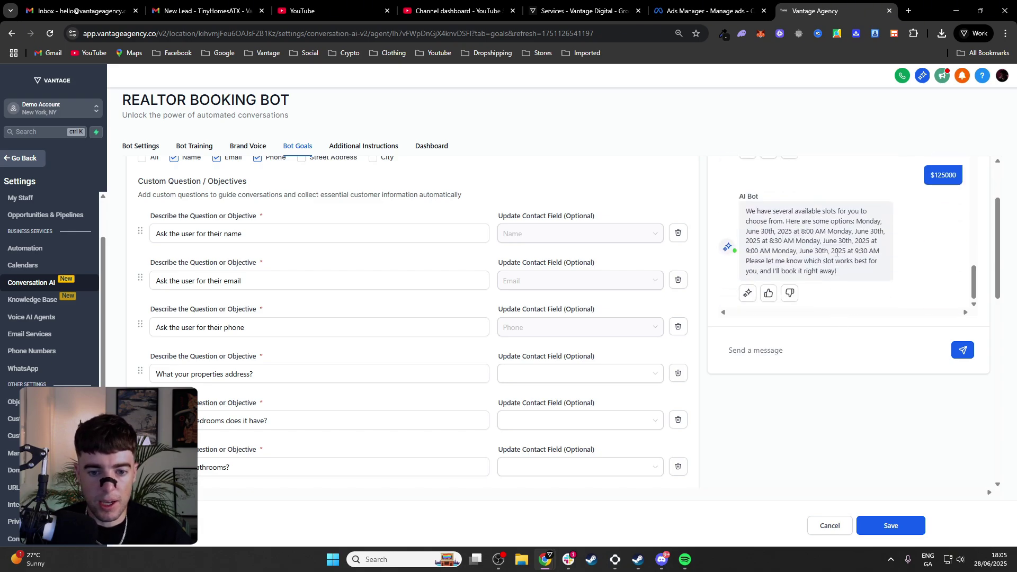
text(monday 8am)
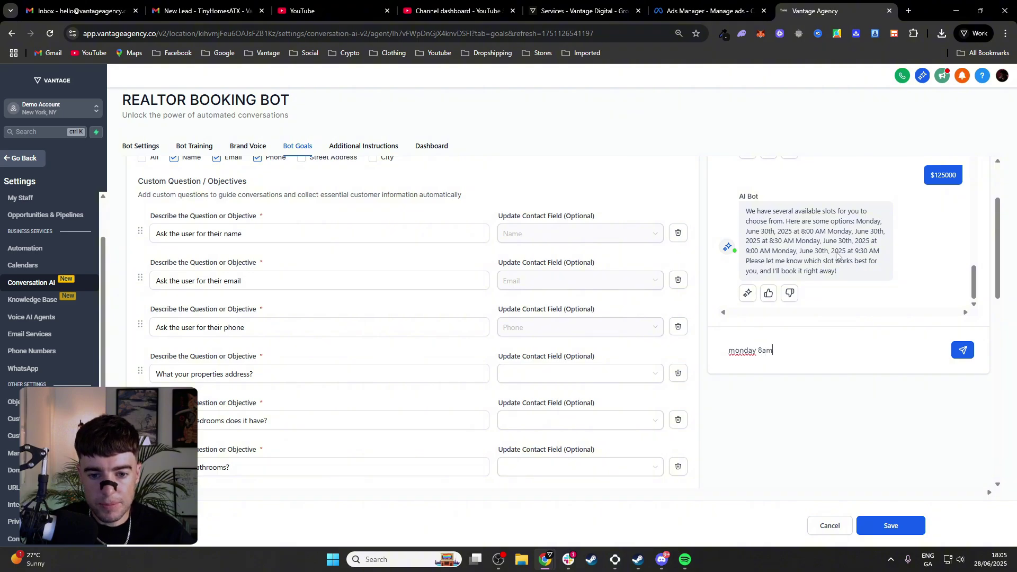
key(Return)
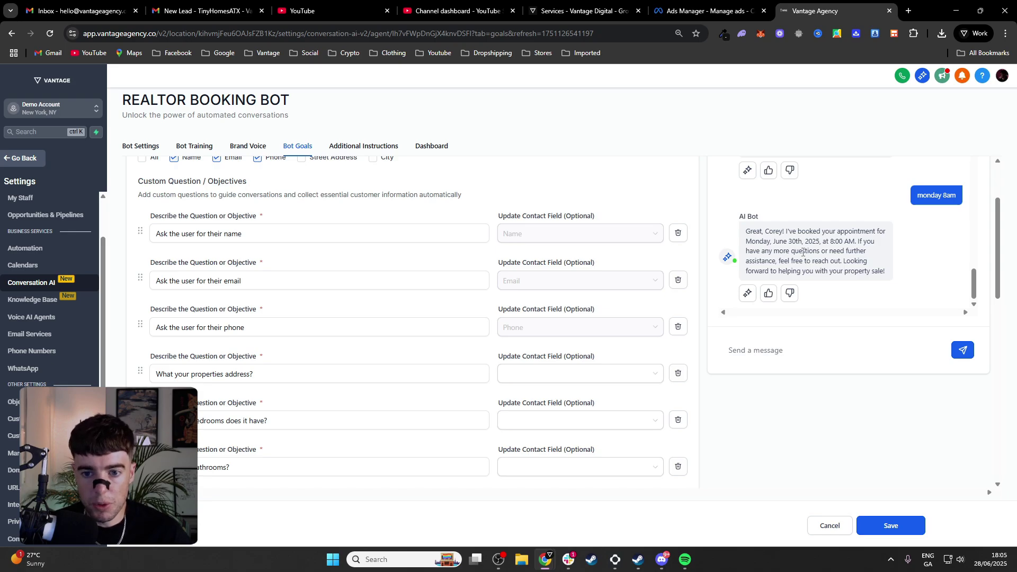
scroll(803, 252, up, 10)
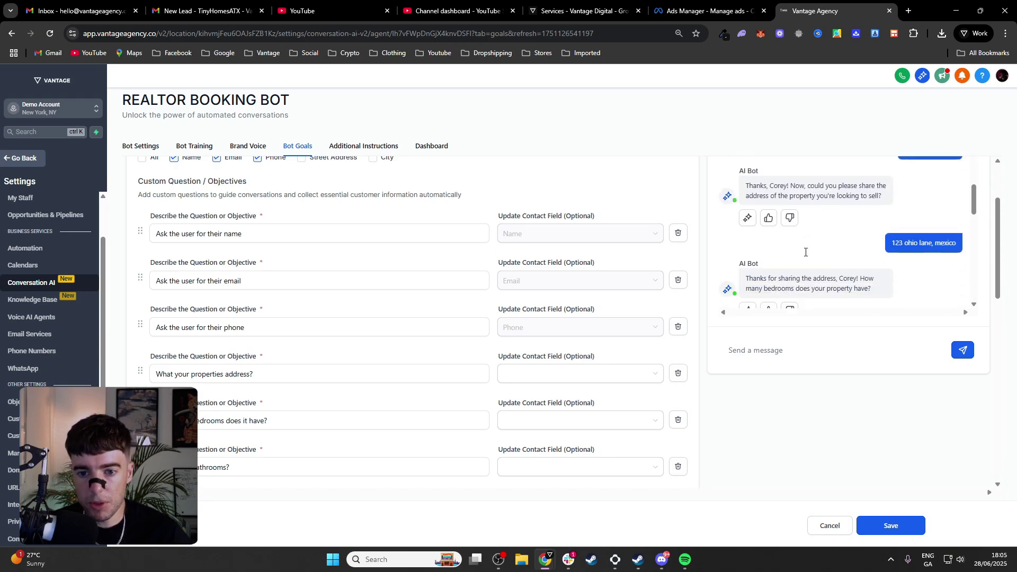
scroll(806, 252, down, 10)
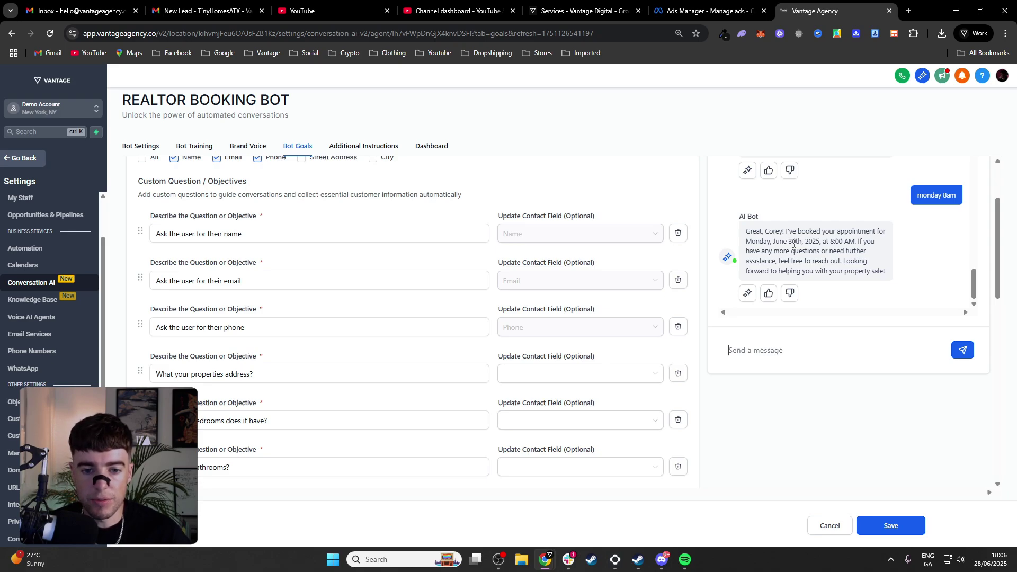
Save the booking bot's configuration and return to its Bot Settings tab
scroll(794, 243, up, 1)
scroll(794, 243, down, 1)
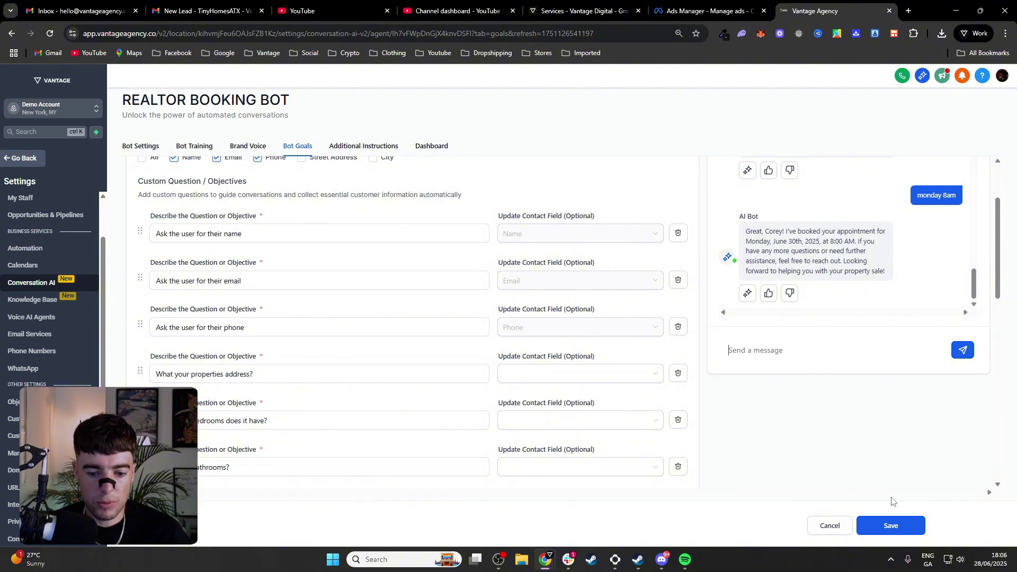
click(894, 524)
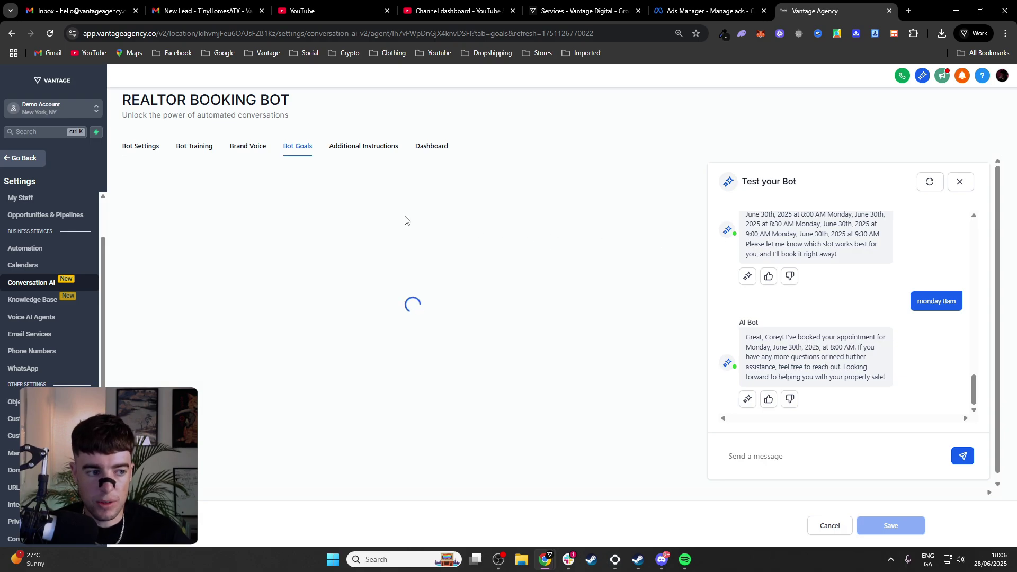
click(141, 148)
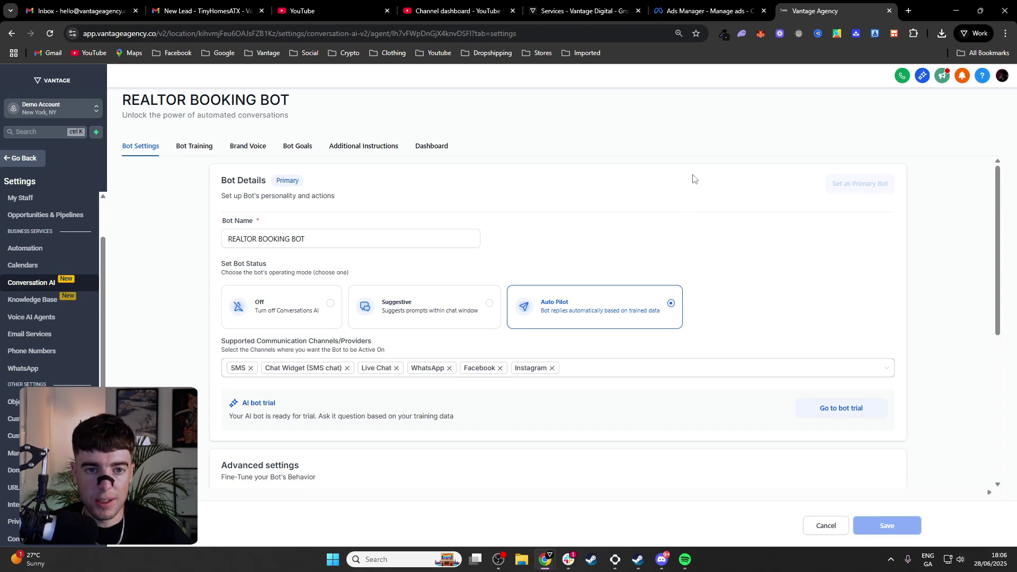
In Ads Manager, create a new campaign with the Leads objective and continue
click(708, 6)
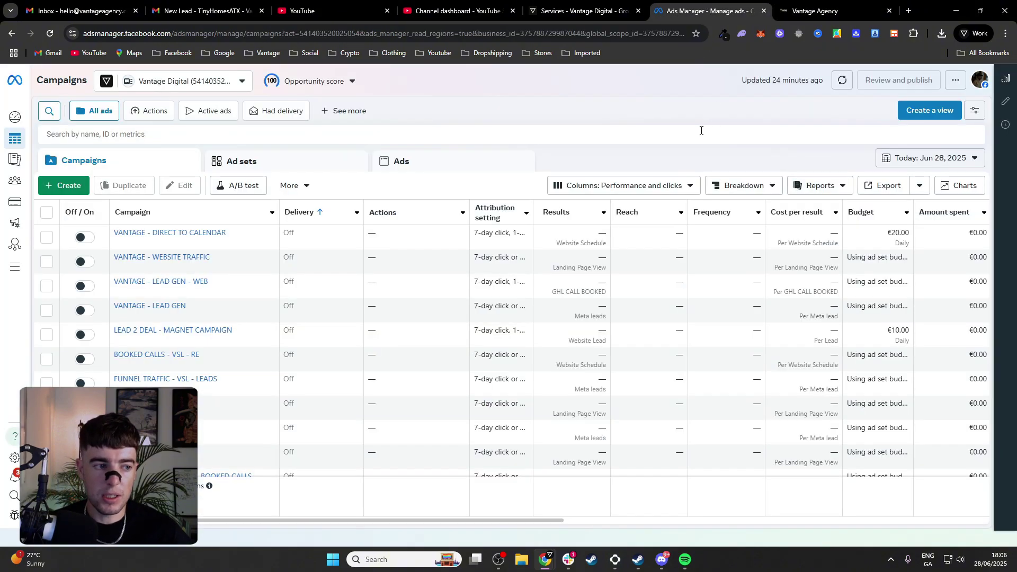
click(66, 188)
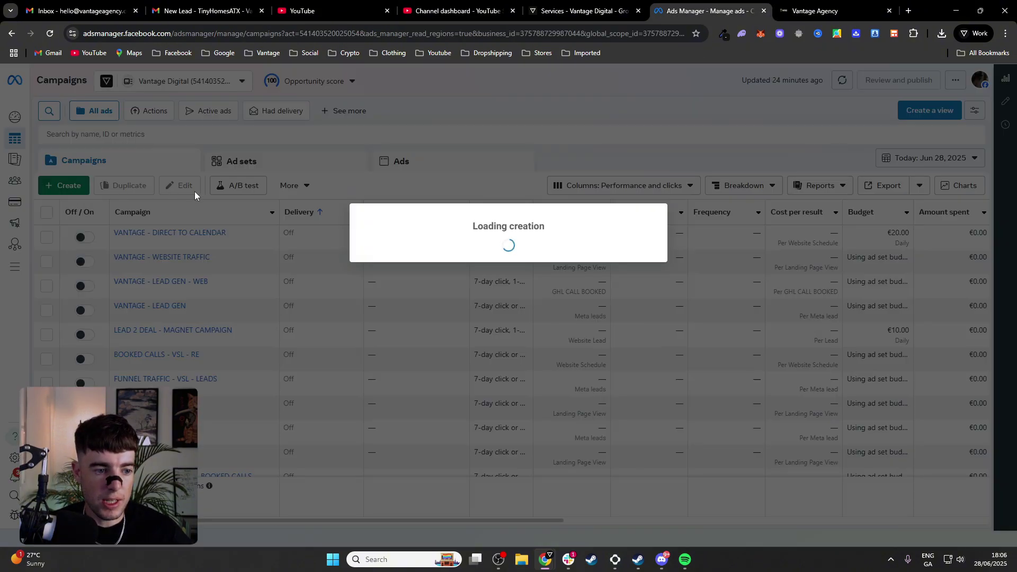
click(444, 271)
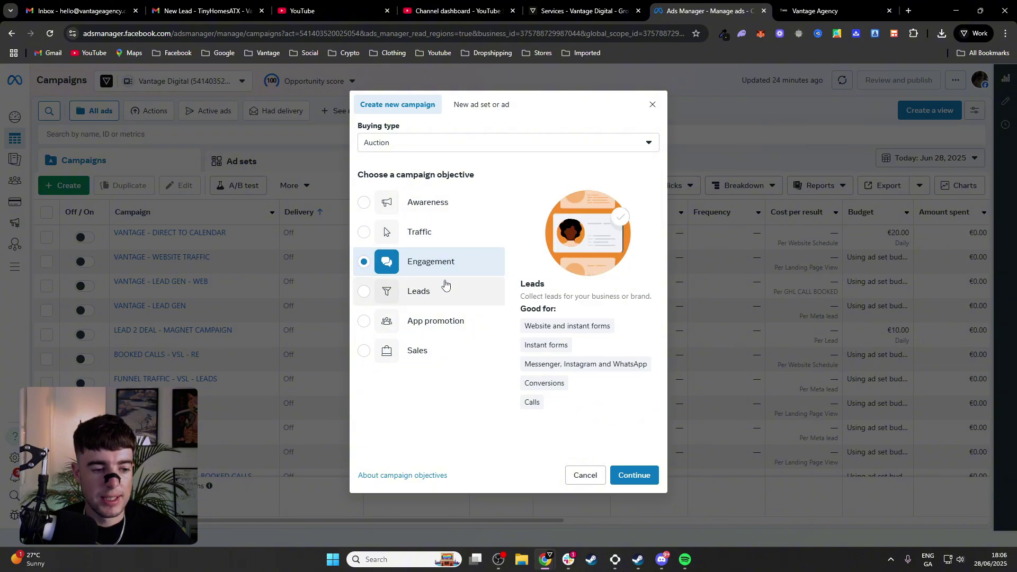
click(445, 290)
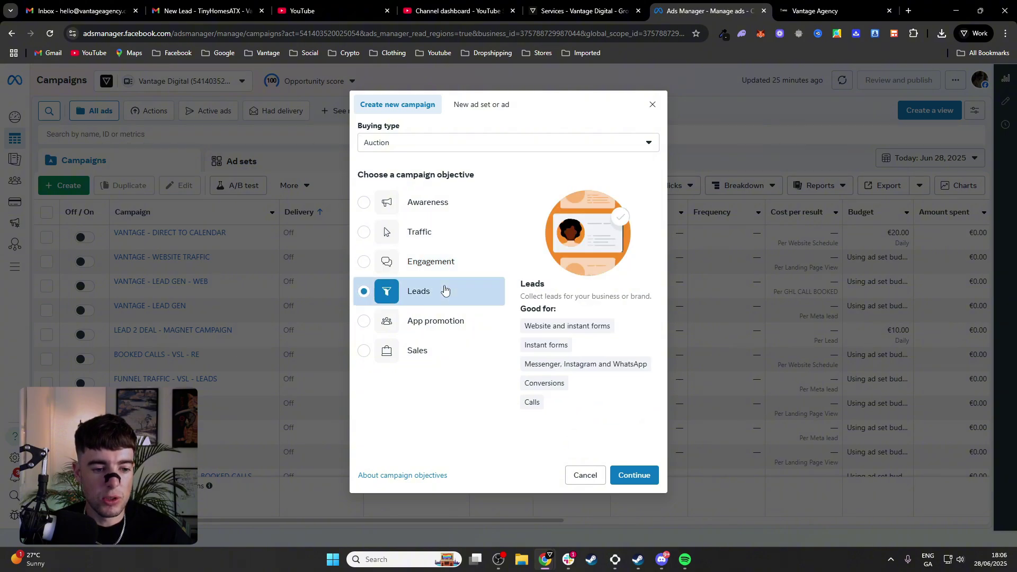
click(440, 267)
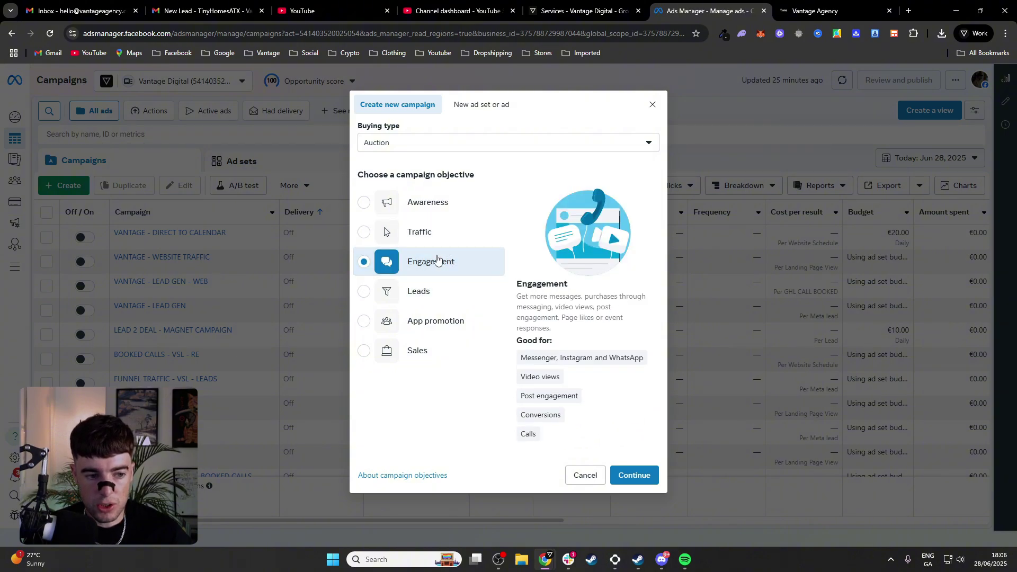
click(448, 298)
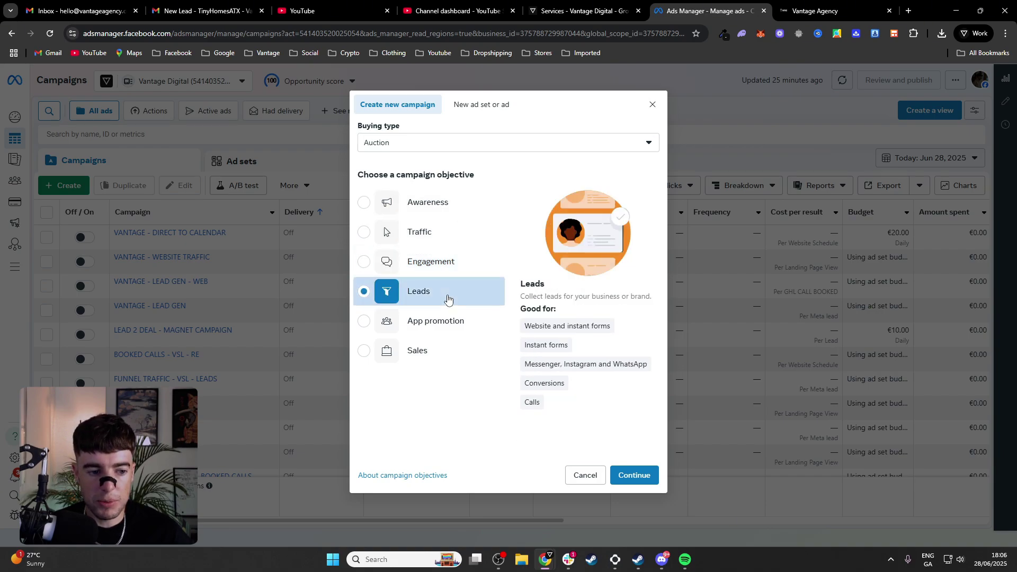
click(642, 471)
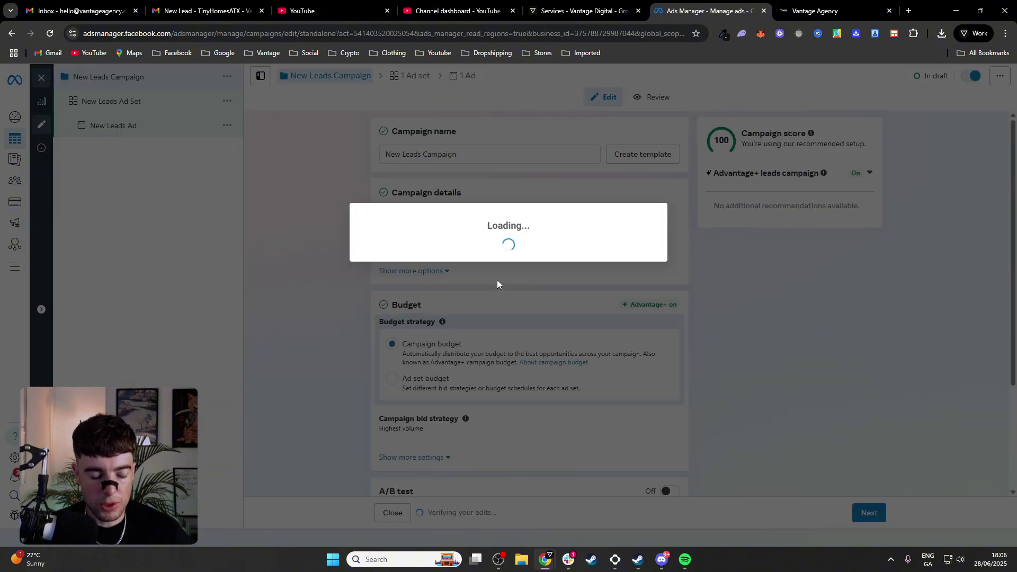
Change the campaign's daily budget from 25.00 to €10
scroll(364, 269, down, 1)
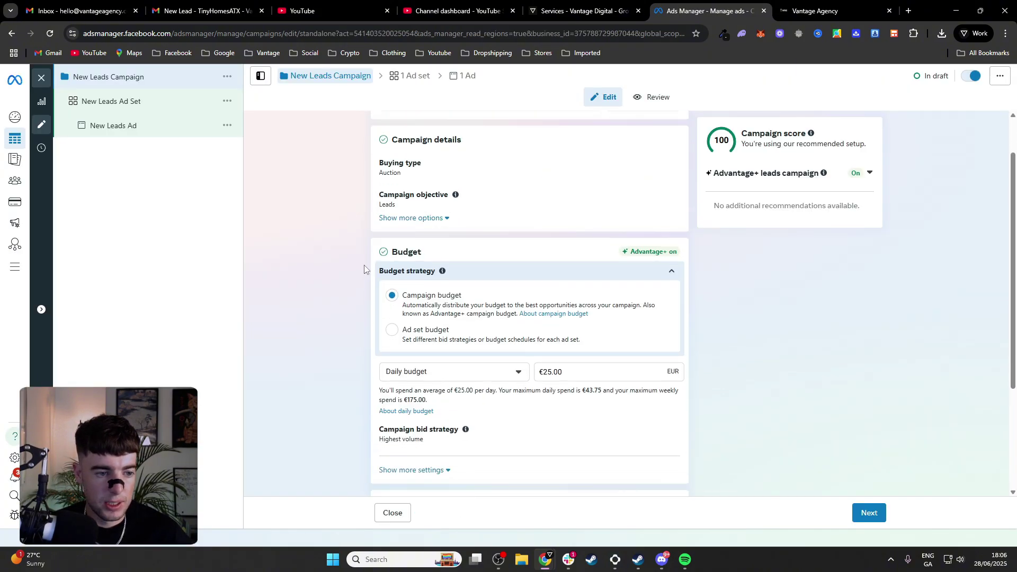
double_click(562, 372)
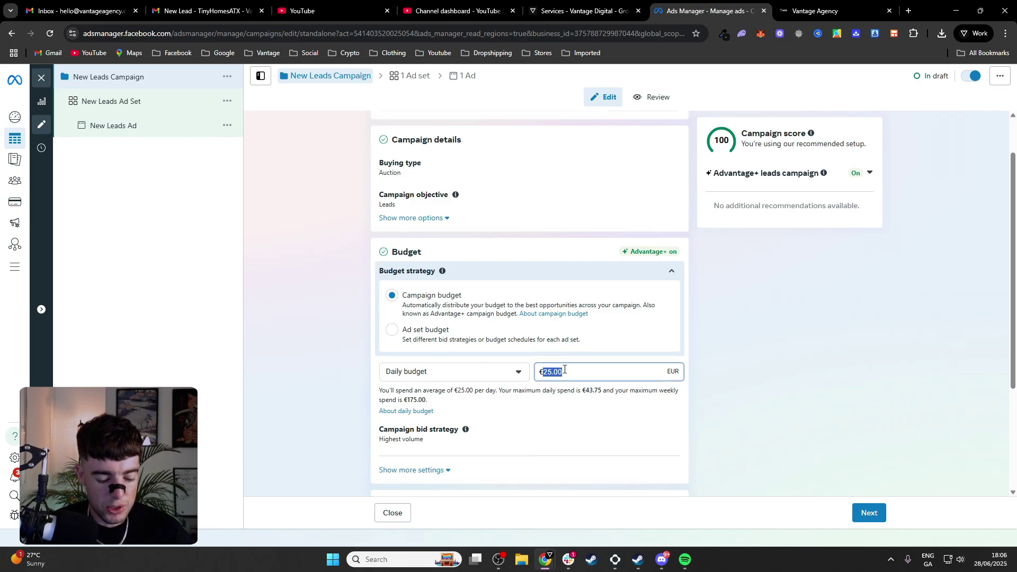
text(10)
click(729, 347)
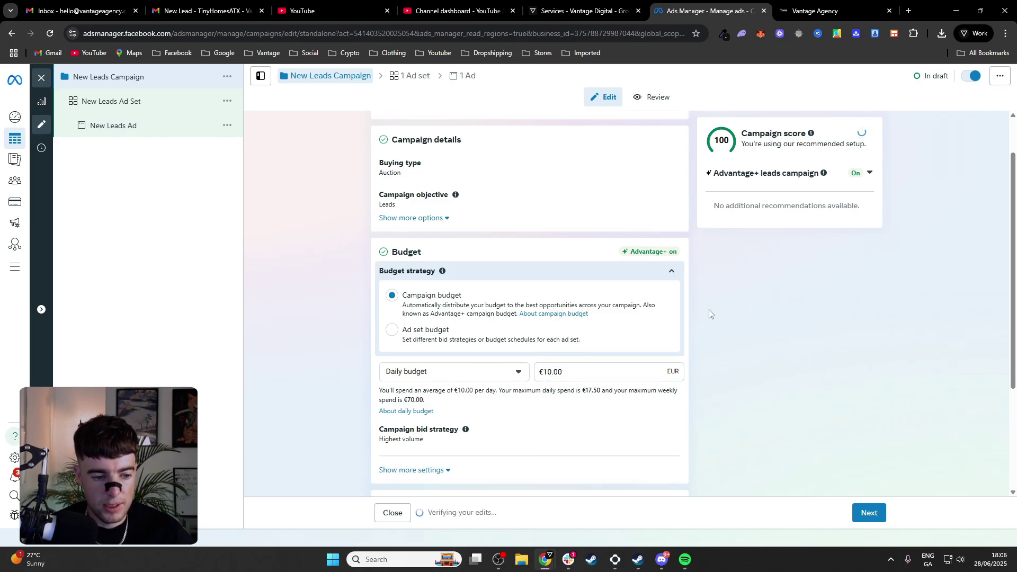
Declare Housing as the campaign's special ad category
scroll(670, 313, down, 3)
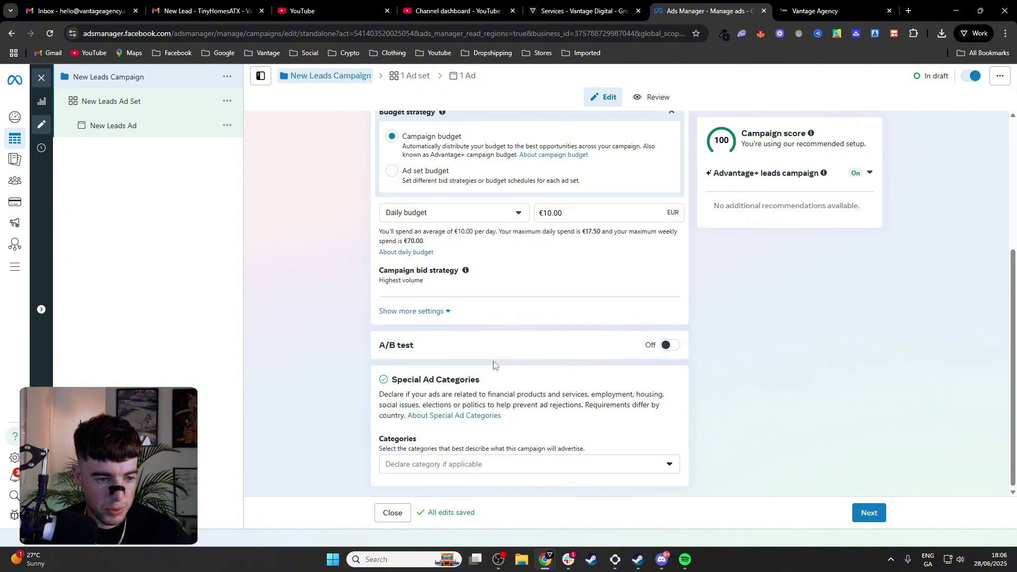
scroll(495, 363, up, 4)
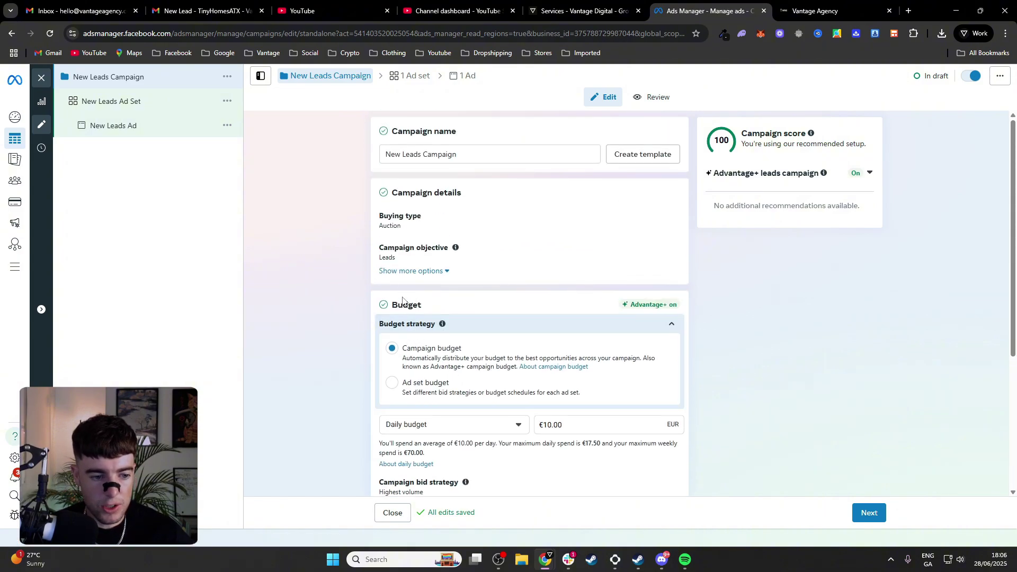
scroll(402, 301, down, 4)
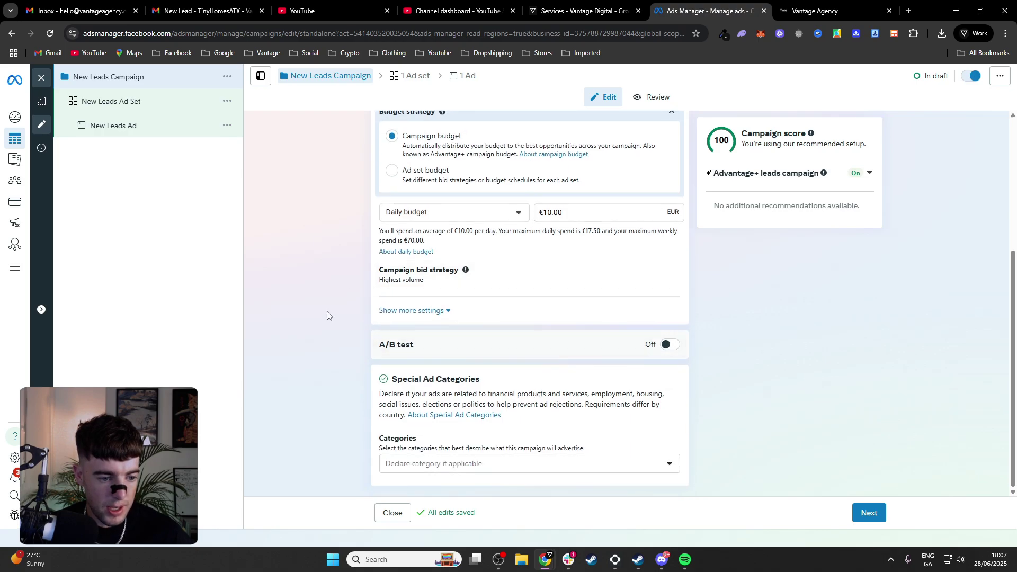
click(502, 470)
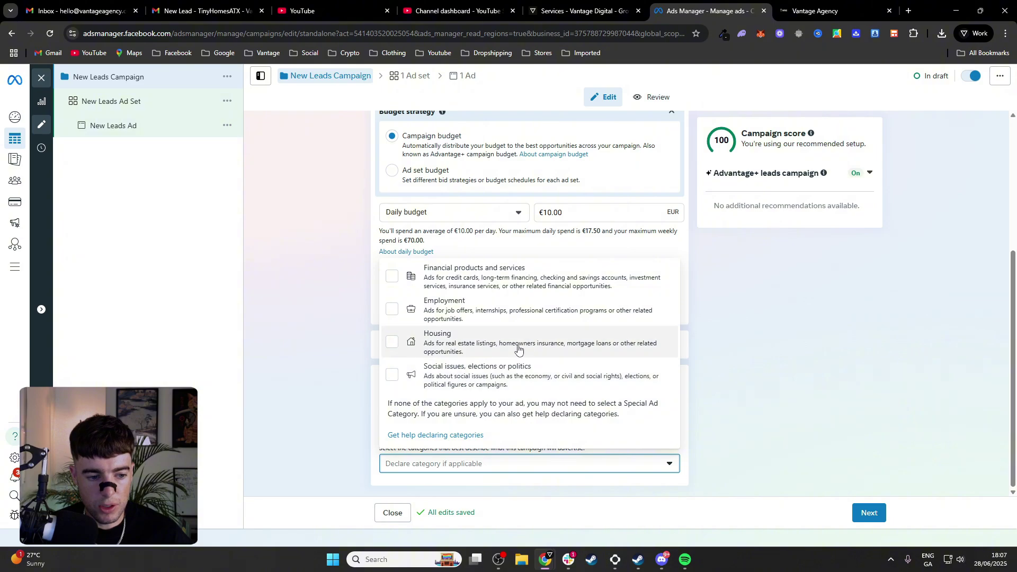
click(405, 348)
click(833, 346)
scroll(509, 387, down, 2)
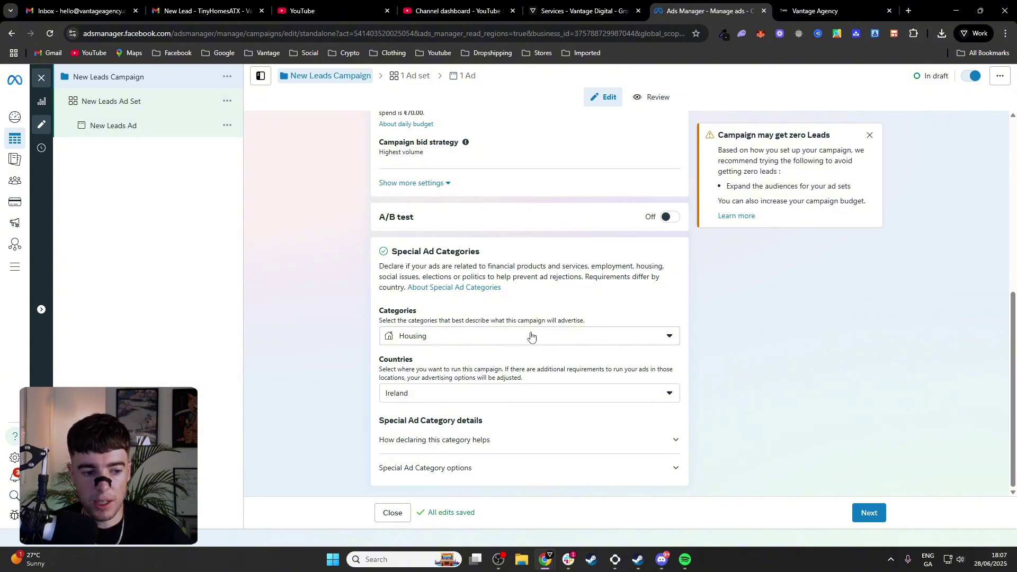
scroll(531, 337, up, 6)
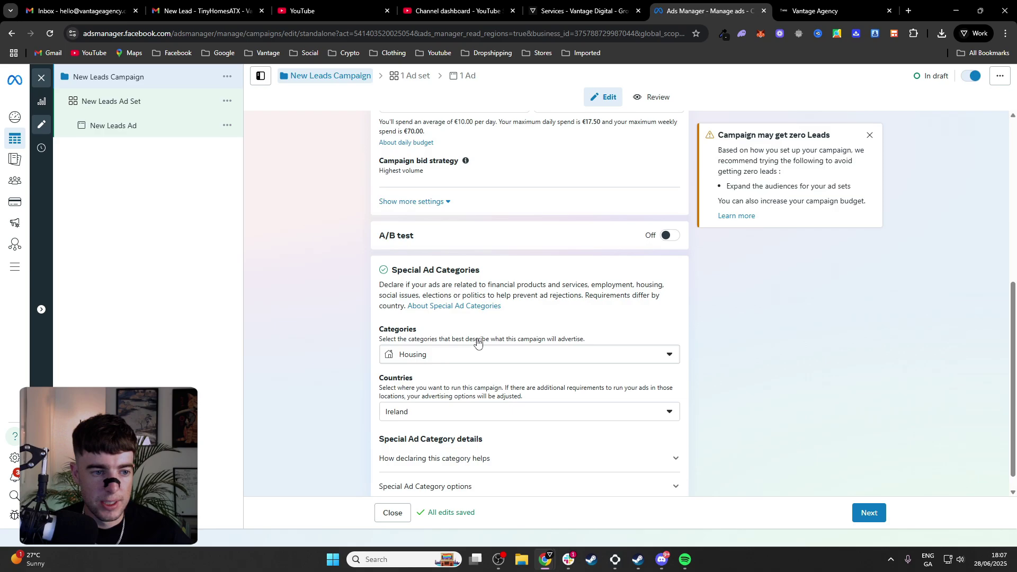
Rename the ad set to MIAMI SELLERS and choose Messenger as the conversion location
click(155, 110)
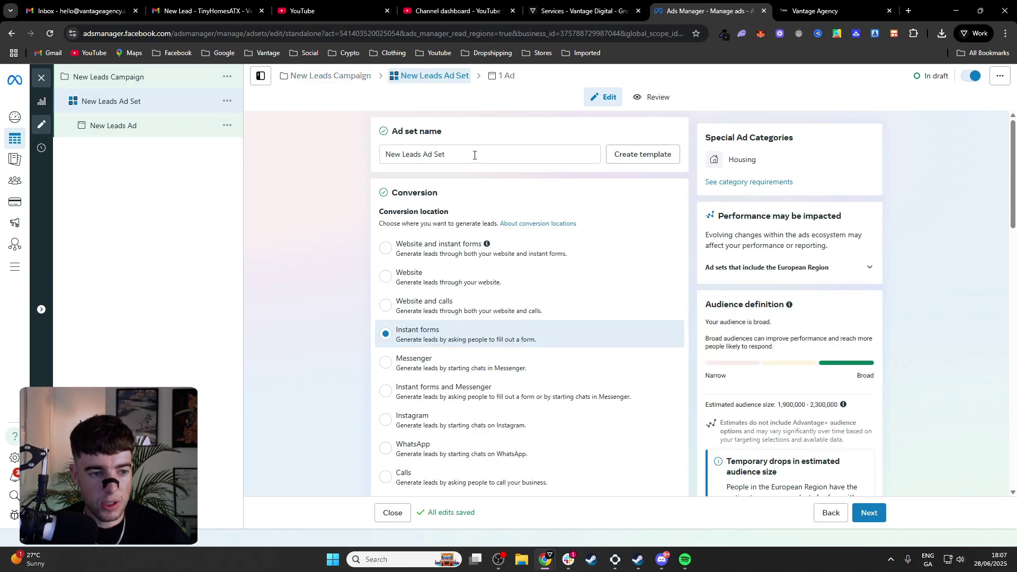
triple_click(474, 155)
text(MIAMI )
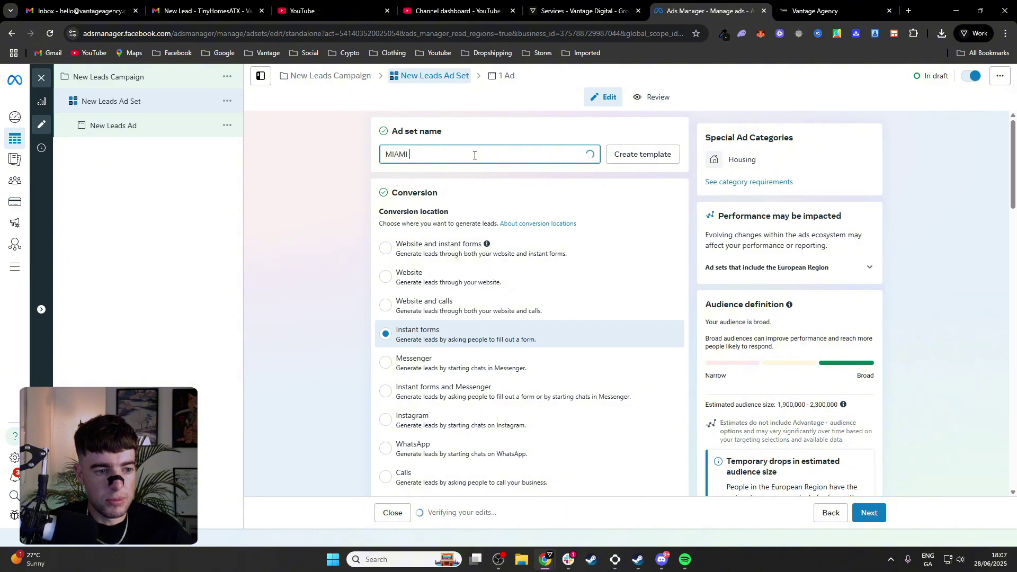
text(SELLERS)
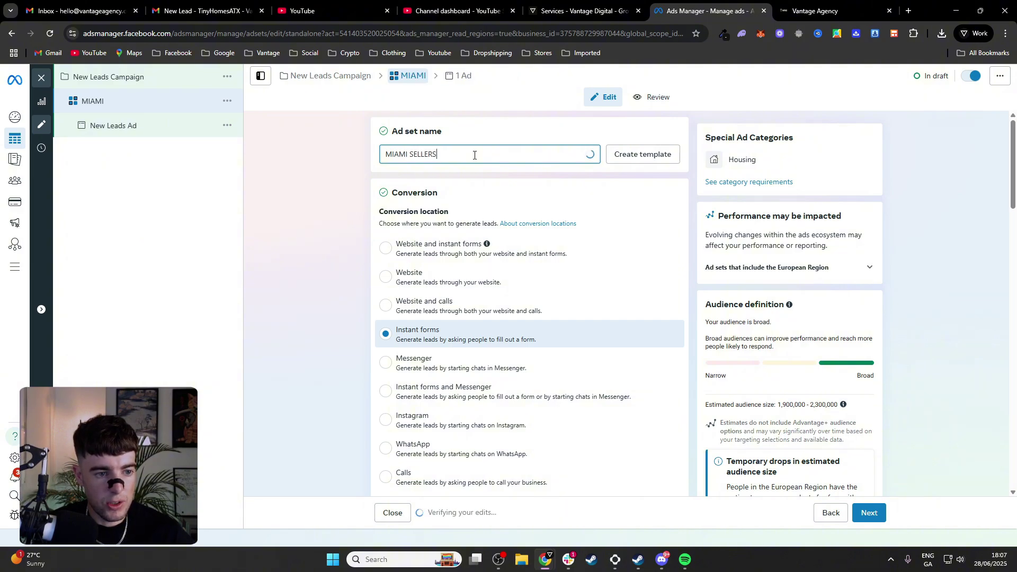
click(319, 226)
scroll(339, 220, down, 2)
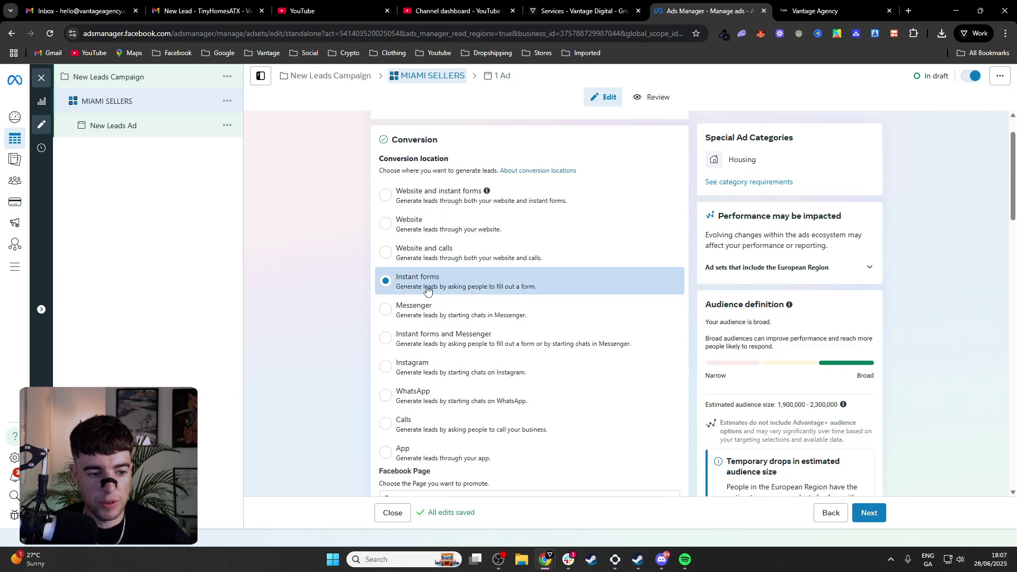
click(386, 310)
Search the audience Locations for Miami, then return to the campaign settings
scroll(395, 327, down, 1)
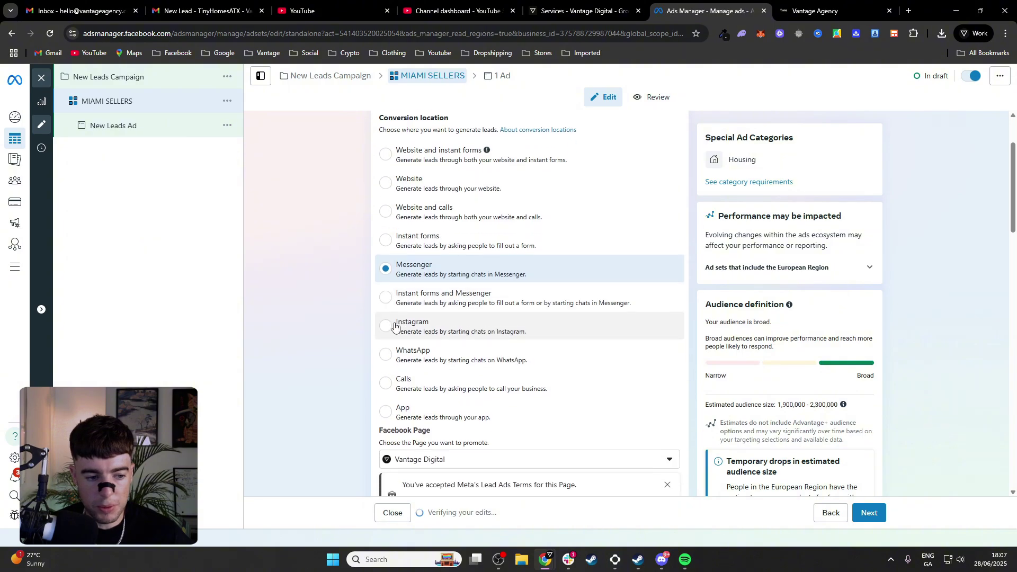
scroll(394, 326, down, 10)
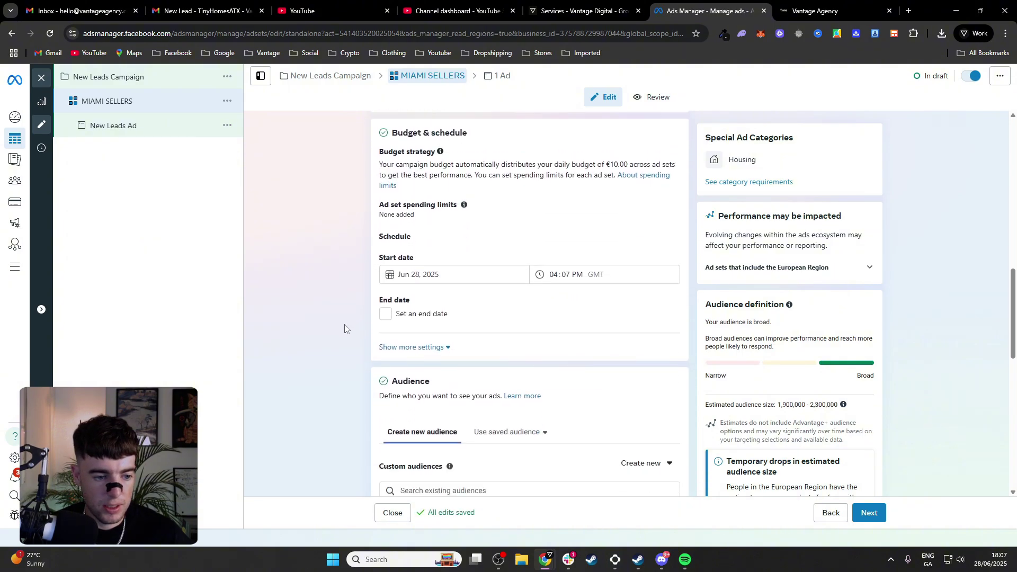
scroll(345, 328, down, 6)
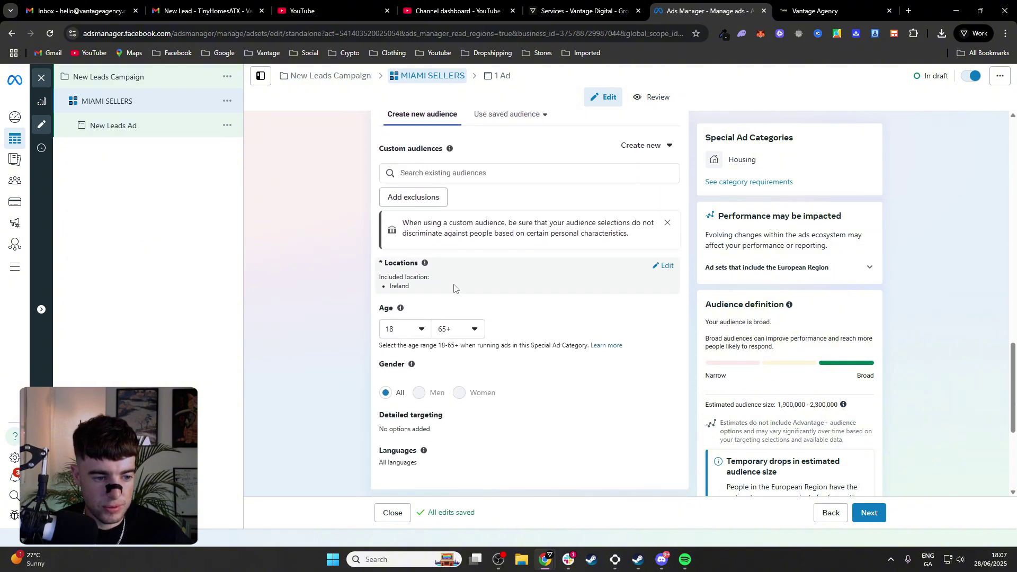
click(674, 267)
click(519, 345)
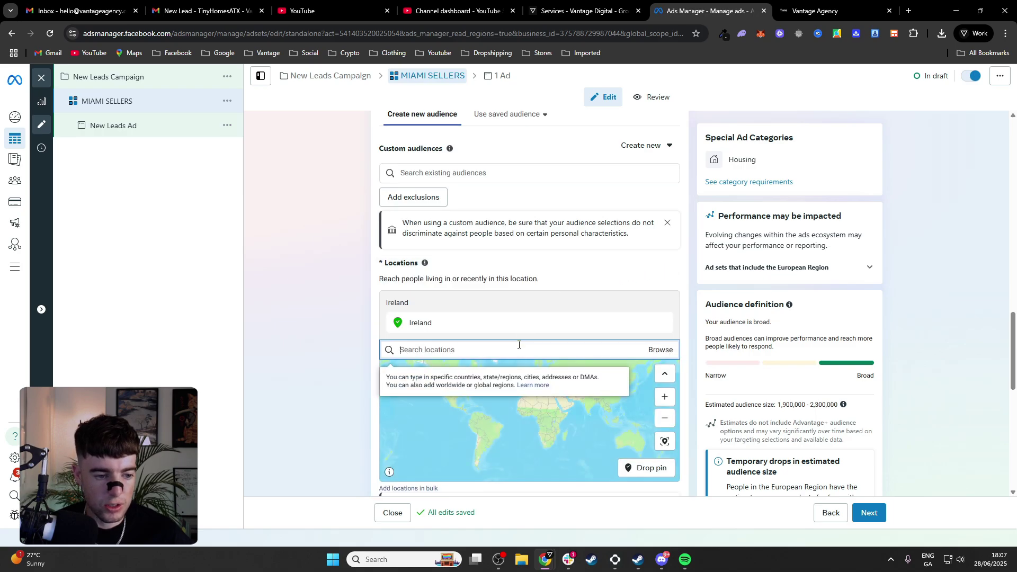
text(MIAMI)
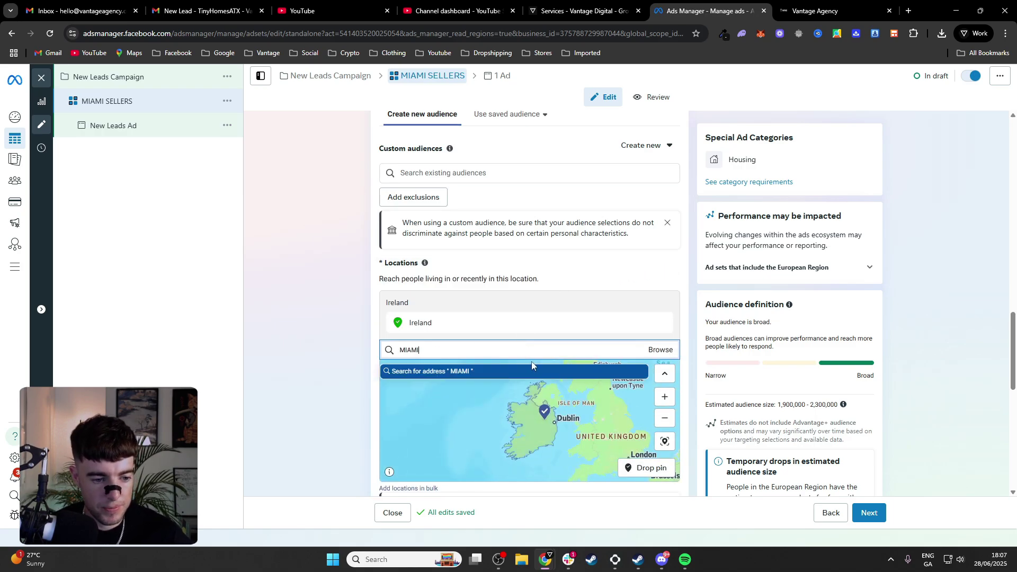
click(659, 329)
double_click(613, 348)
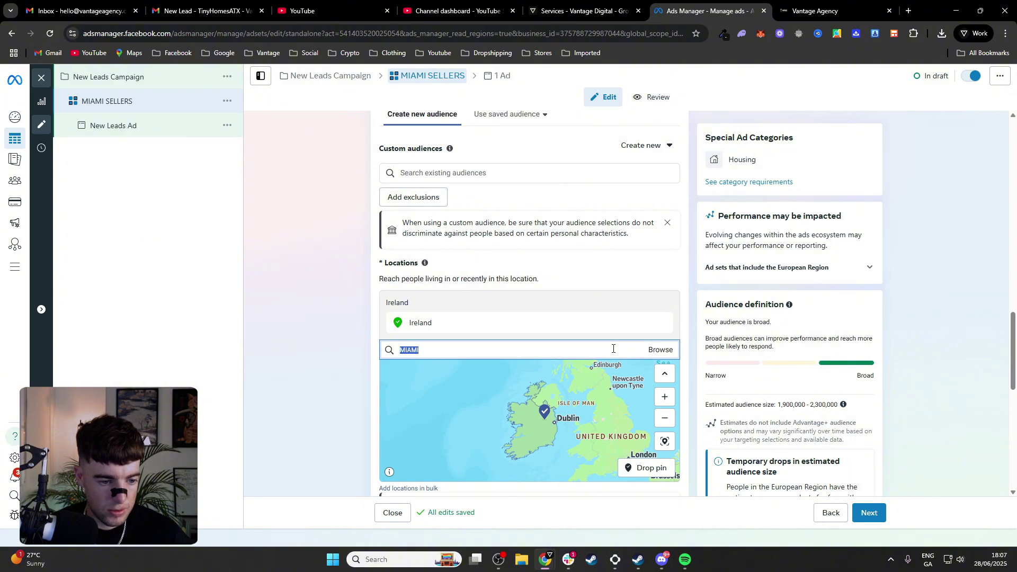
text(miami)
click(325, 318)
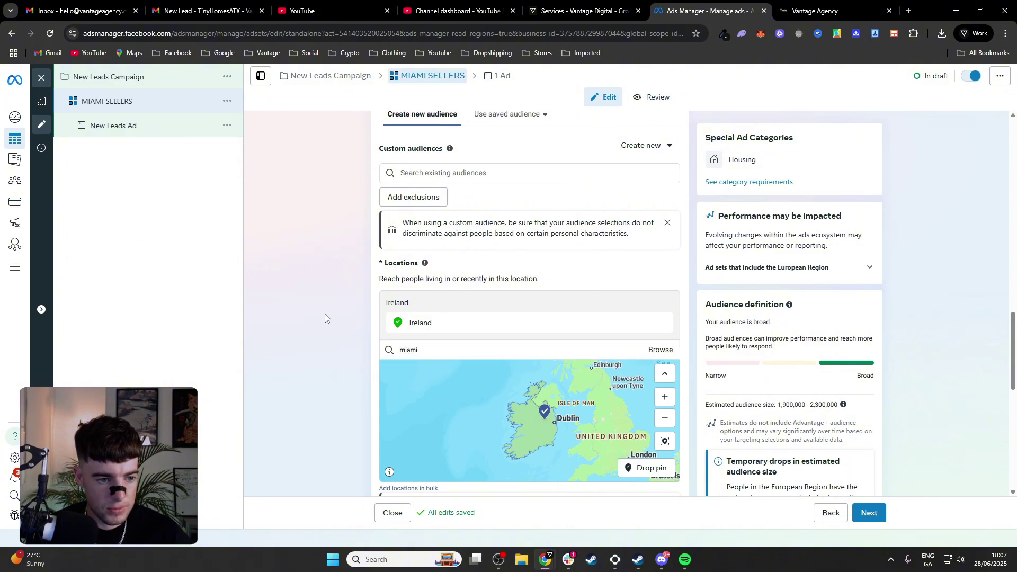
scroll(325, 318, up, 15)
click(134, 77)
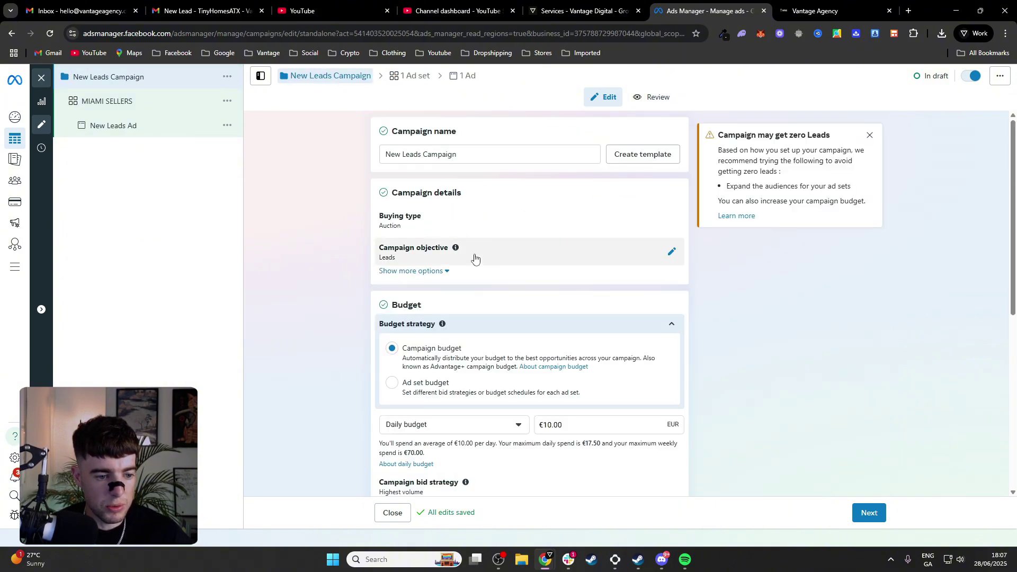
Add United States to the Housing special ad category countries
scroll(479, 295, down, 10)
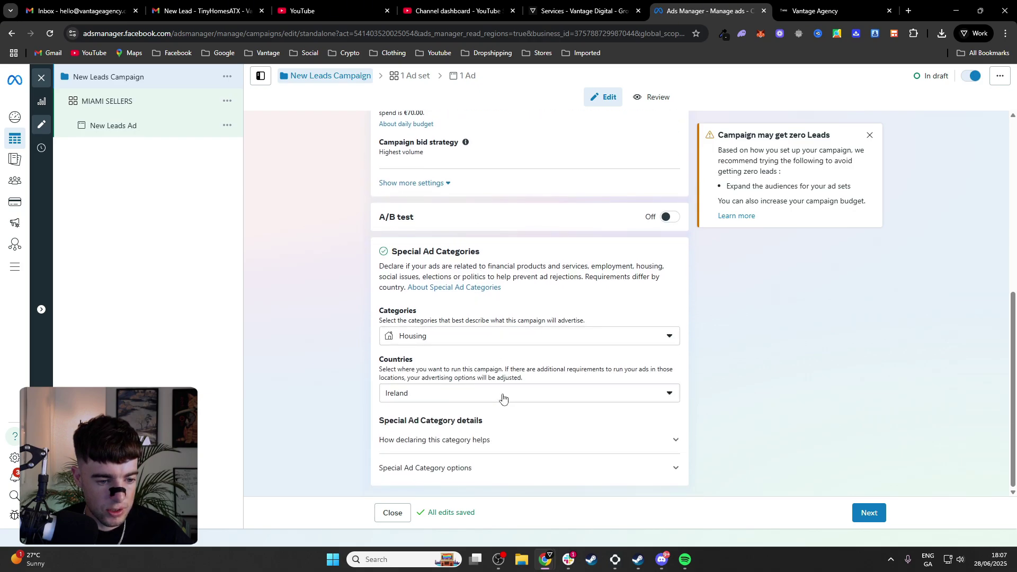
click(505, 397)
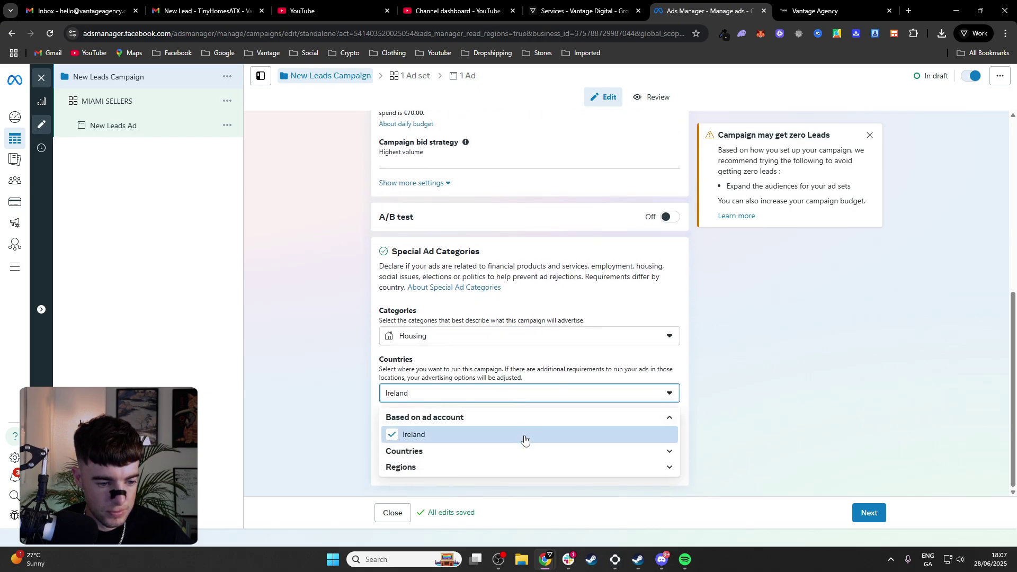
click(538, 451)
scroll(537, 451, down, 3)
scroll(537, 451, down, 20)
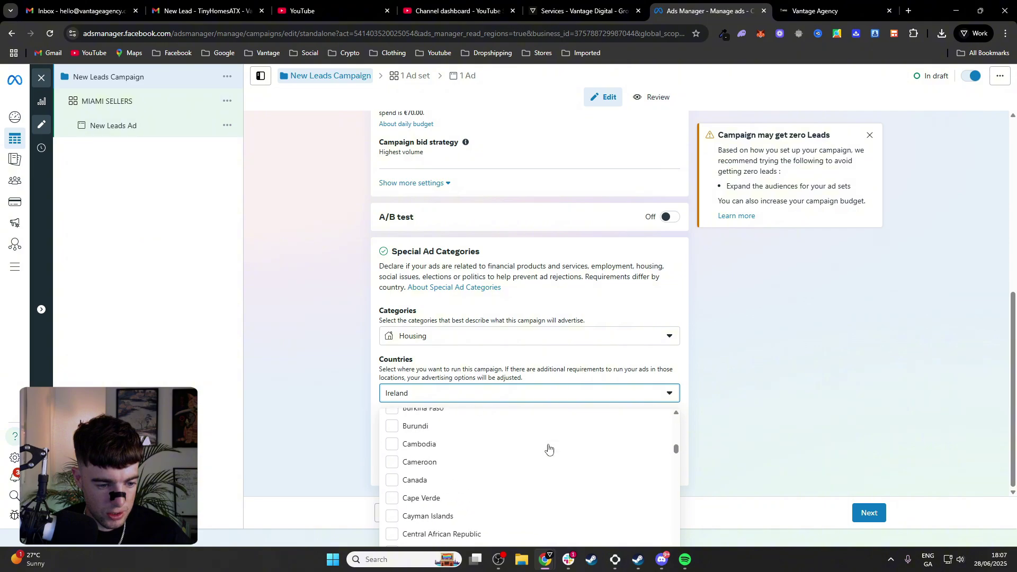
scroll(538, 457, down, 15)
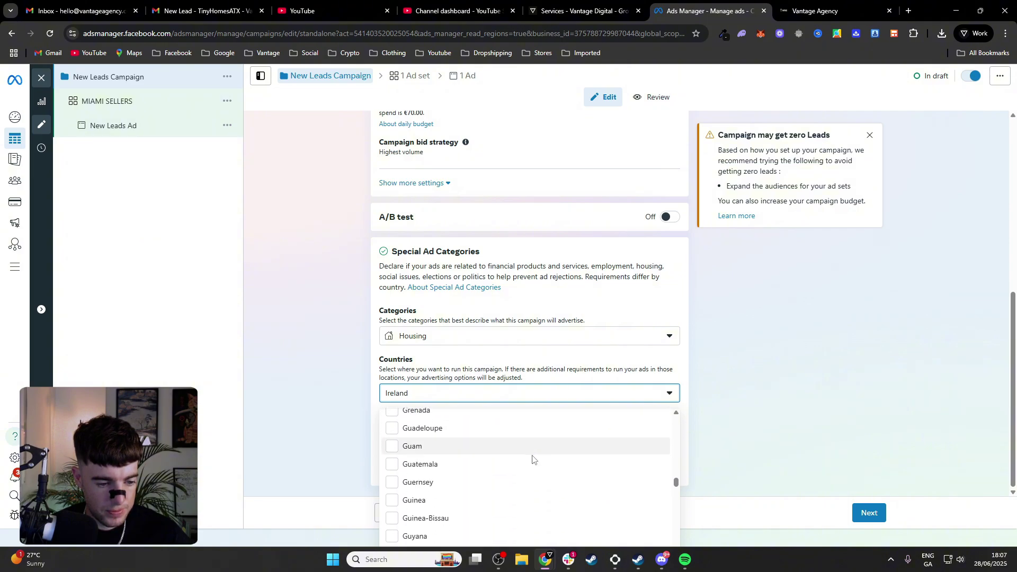
scroll(523, 465, down, 15)
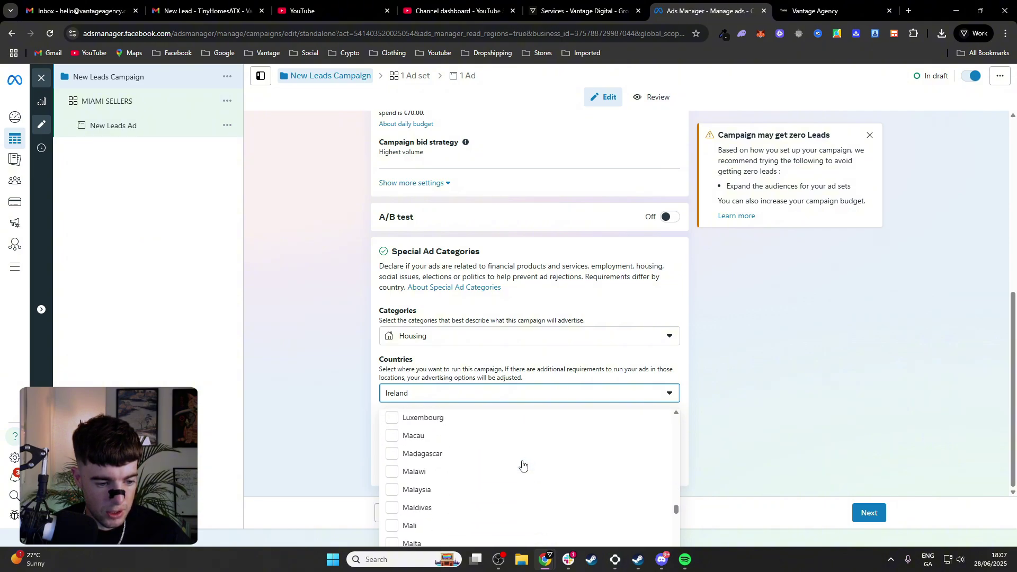
scroll(523, 465, down, 20)
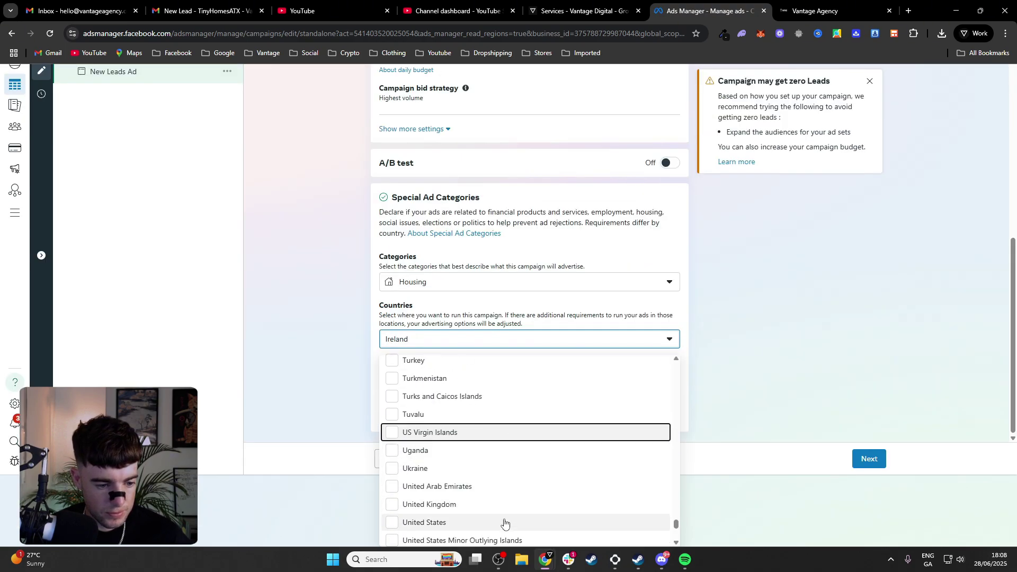
click(506, 522)
click(313, 351)
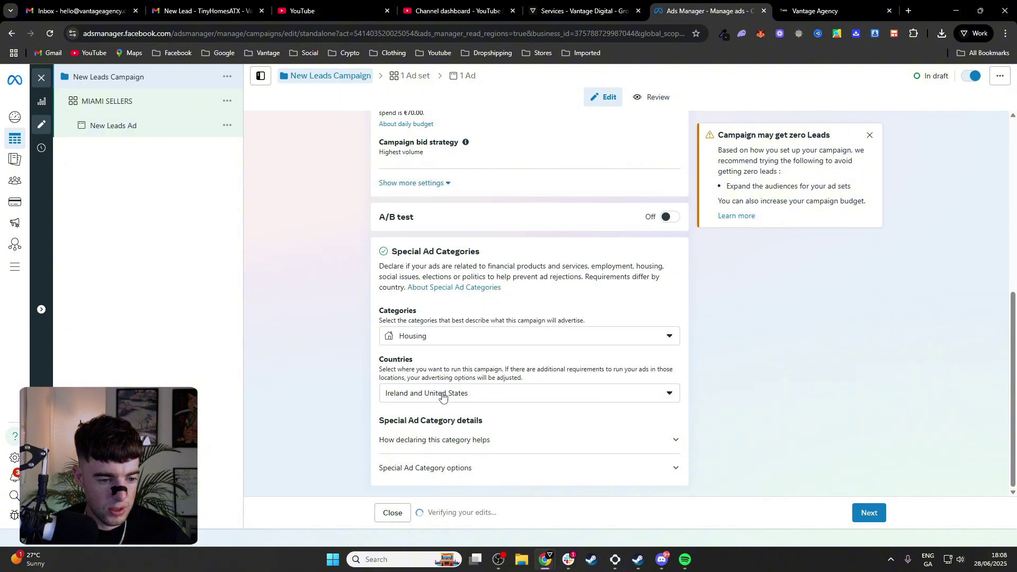
Remove Ireland from the special ad category countries
click(473, 394)
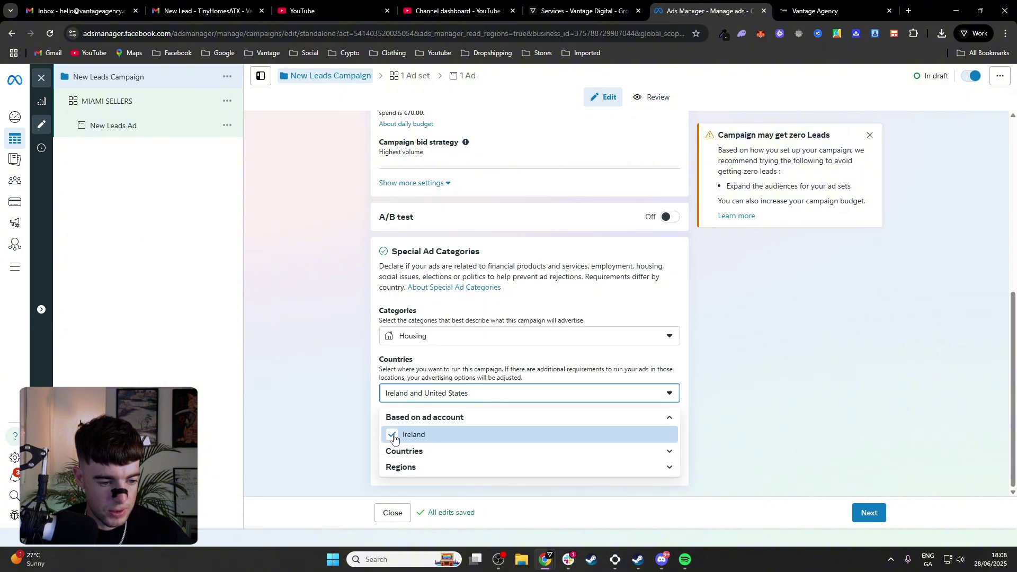
click(386, 432)
click(306, 344)
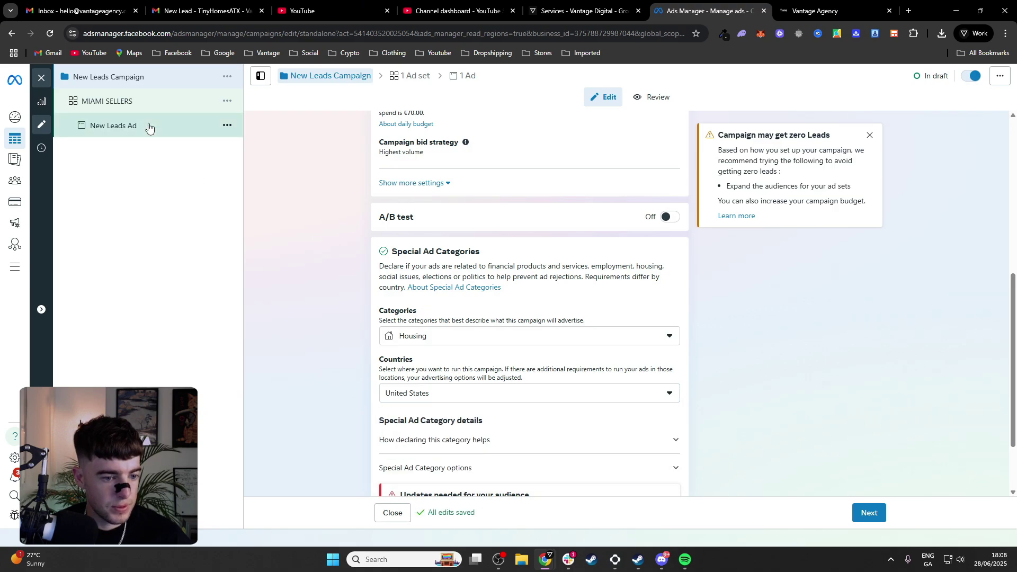
scroll(265, 233, down, 2)
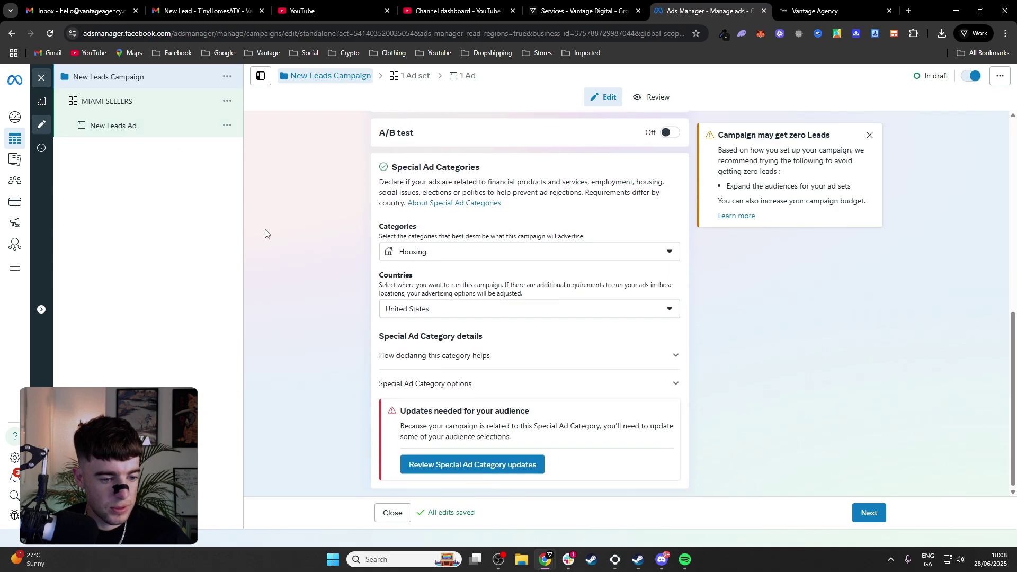
Target Miami, Florida in the MIAMI SELLERS ad set and remove Ireland
click(136, 106)
scroll(456, 302, down, 10)
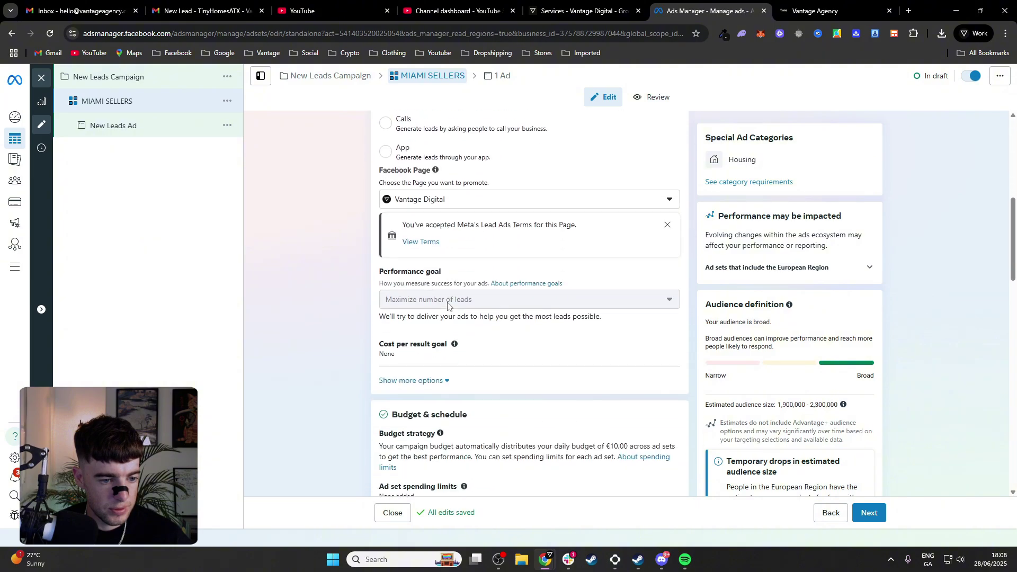
scroll(467, 305, down, 7)
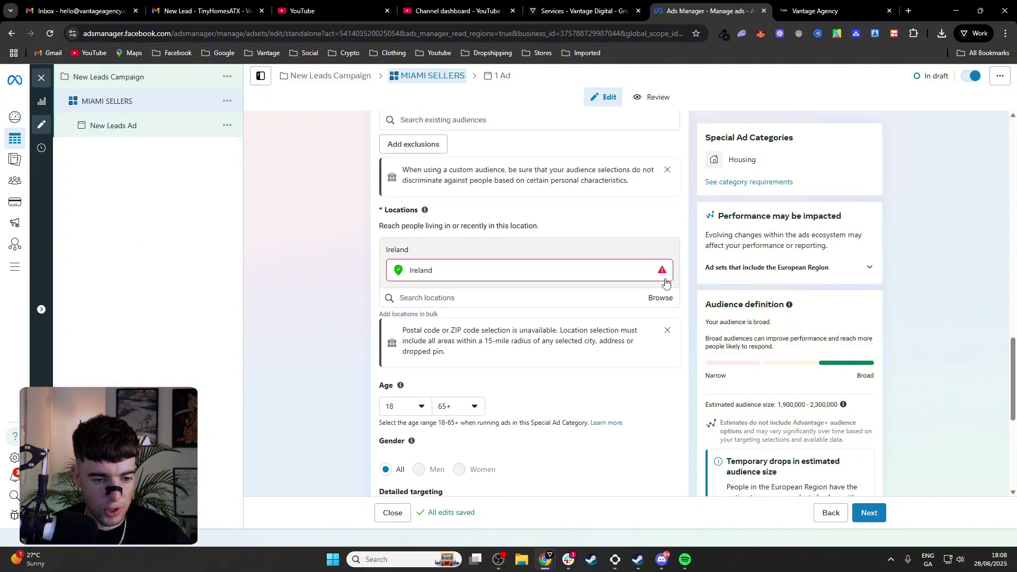
click(591, 294)
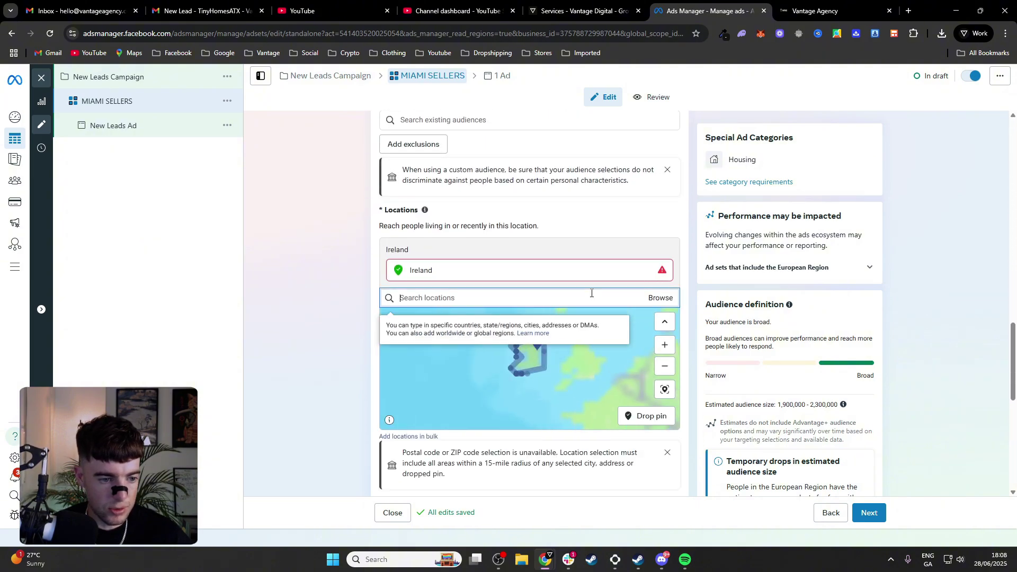
text(miami)
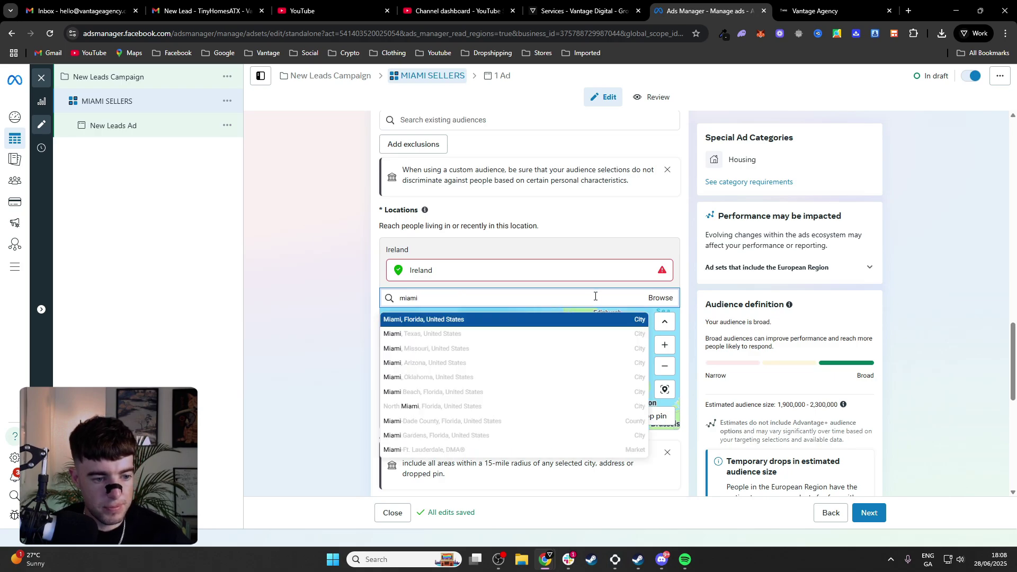
click(585, 320)
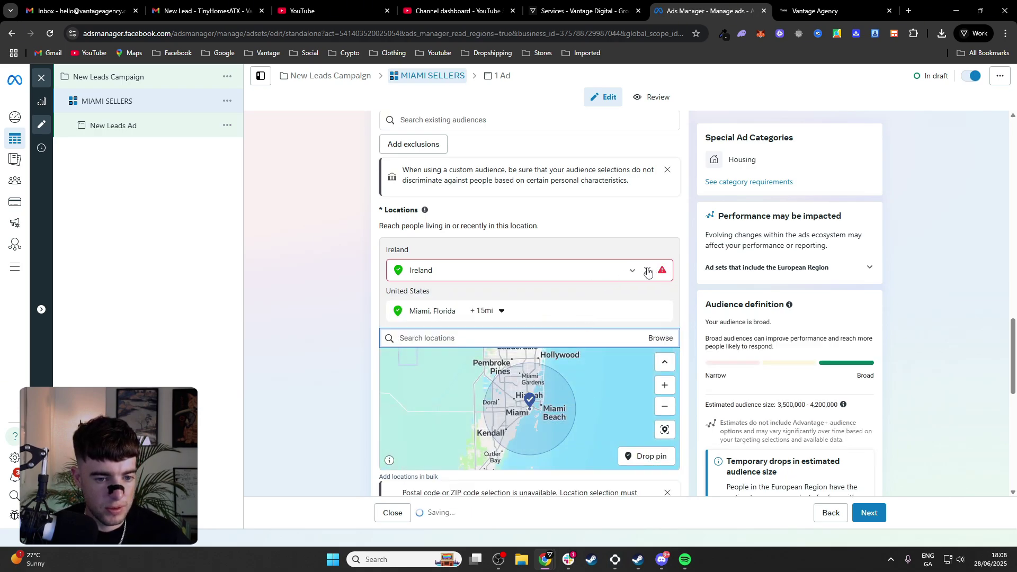
click(647, 271)
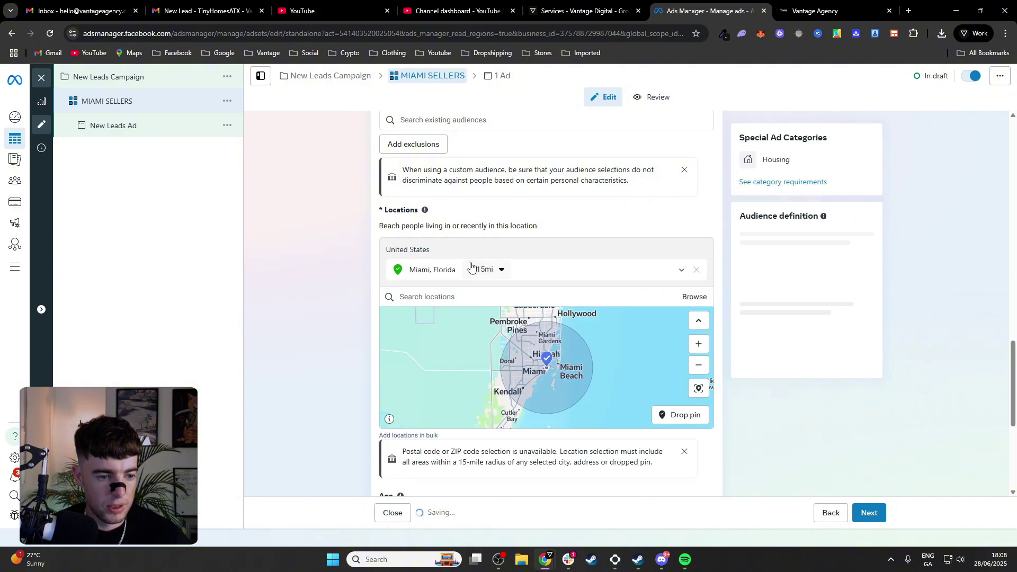
Change the Miami radius from 15 to 30 miles and continue to the ad
click(501, 271)
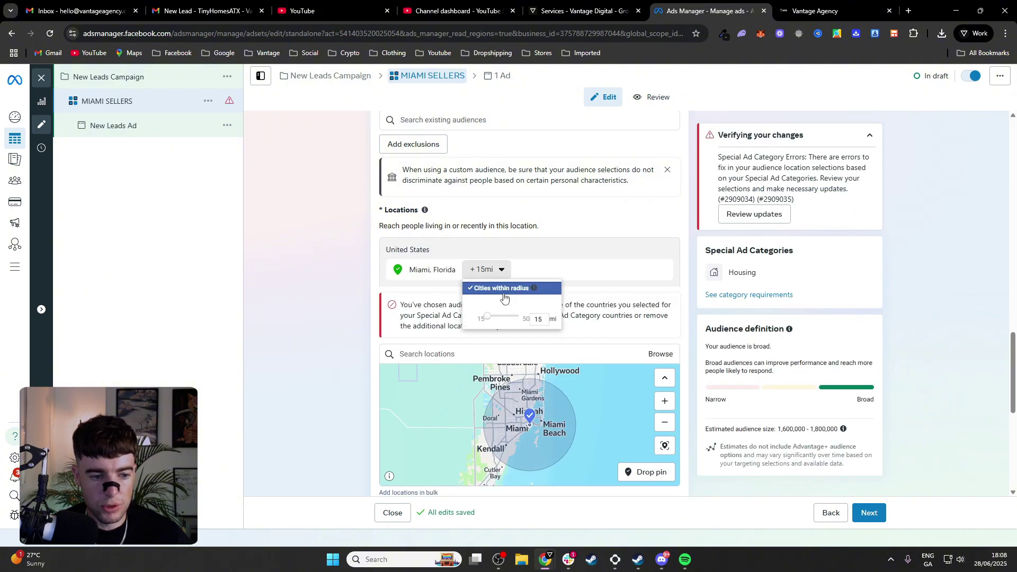
double_click(538, 318)
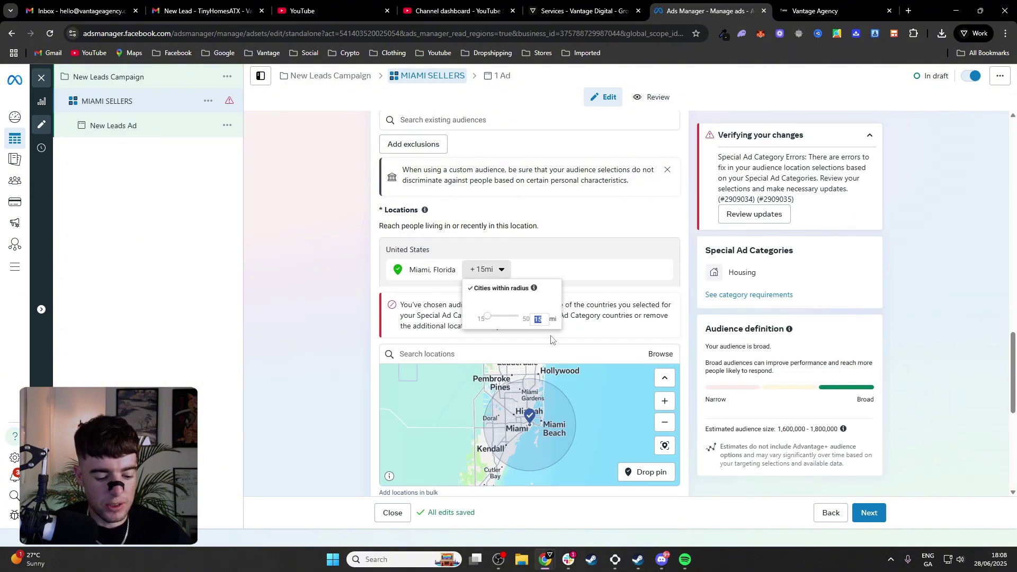
text(30)
click(551, 339)
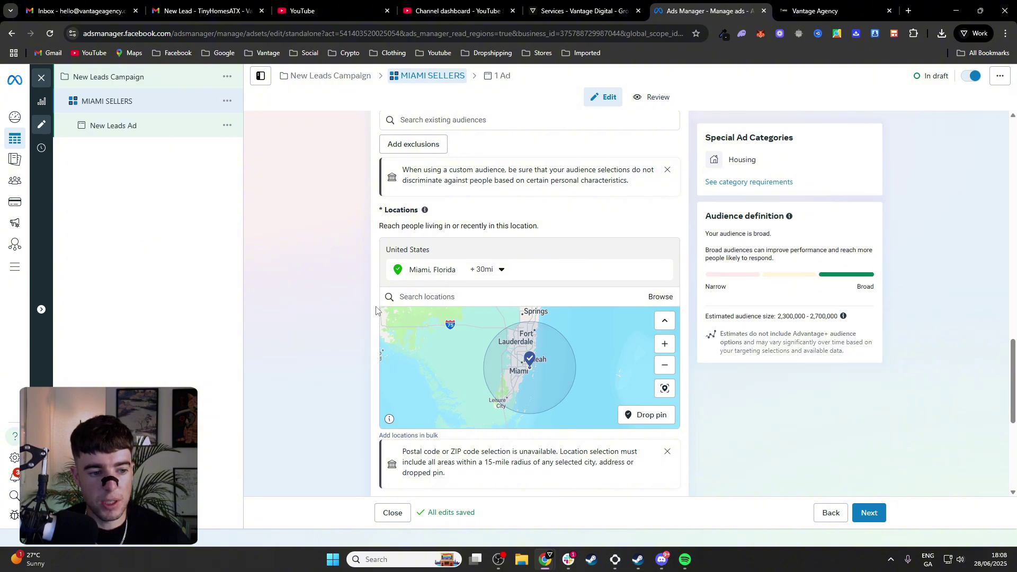
scroll(365, 310, down, 5)
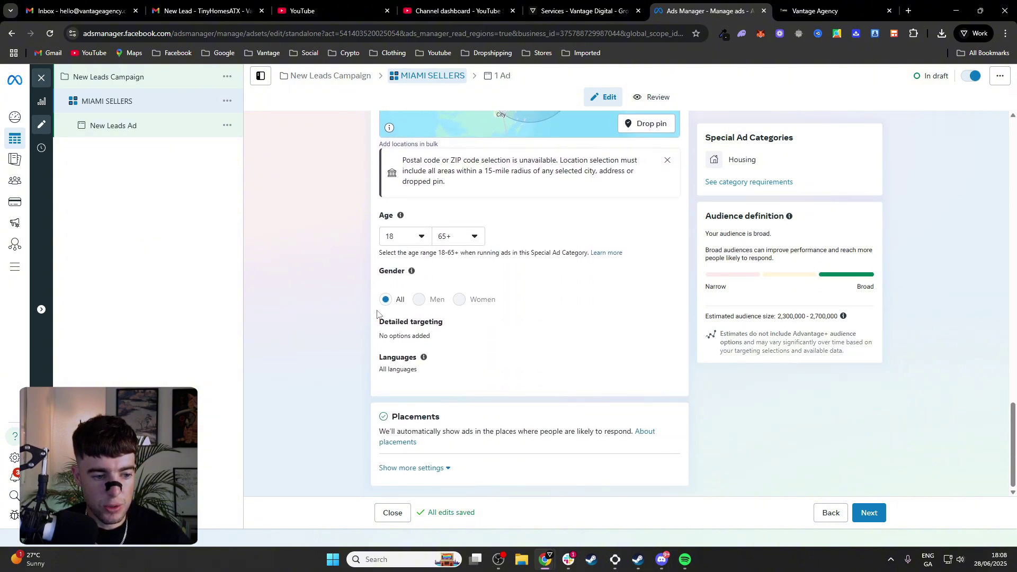
click(870, 511)
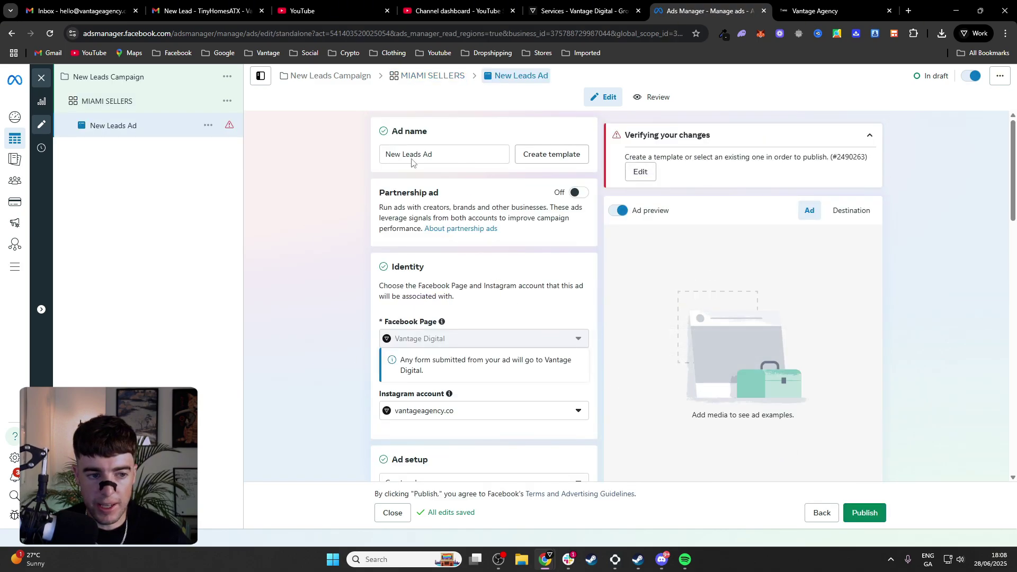
Name the ad MESSENGER AD 1 and move down to the Message template section
click(459, 158)
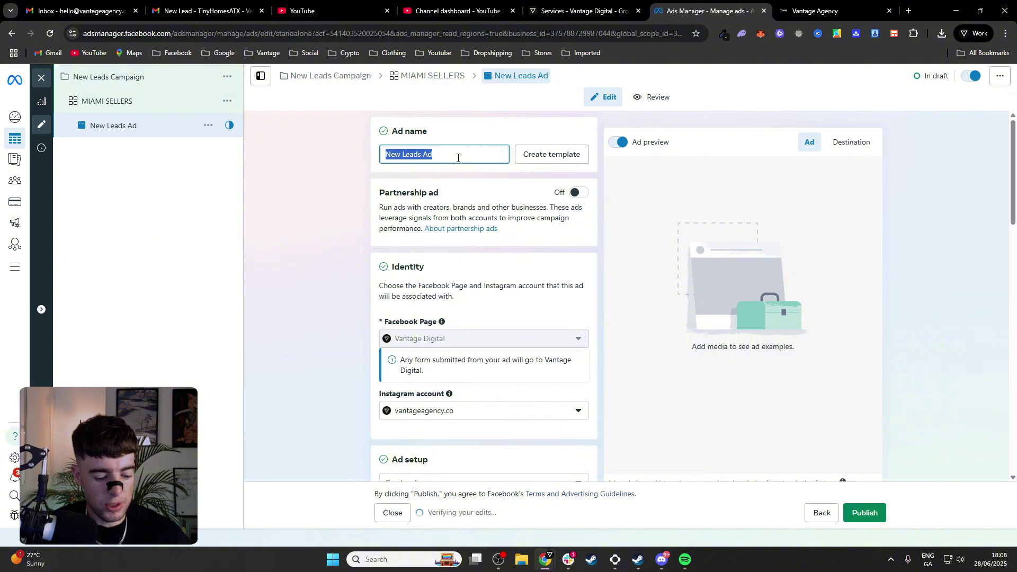
text(MESSENGER)
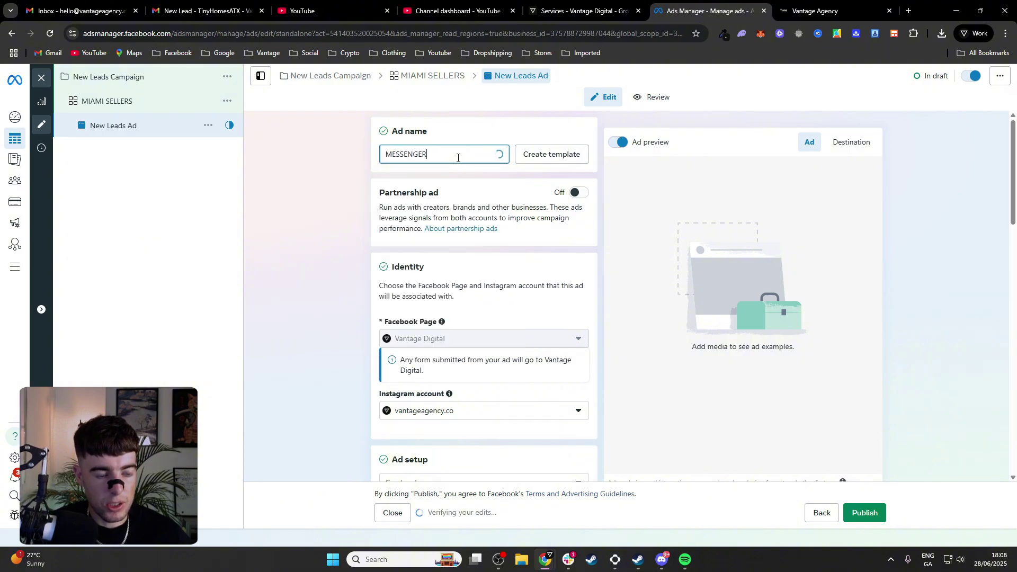
text( AD 1)
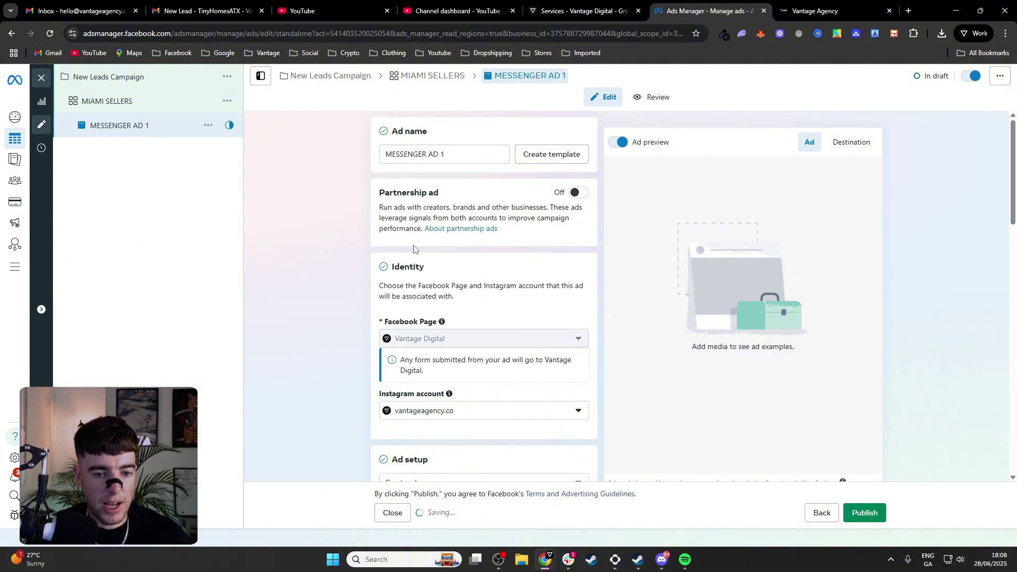
scroll(371, 254, down, 2)
scroll(404, 286, down, 2)
scroll(450, 304, down, 3)
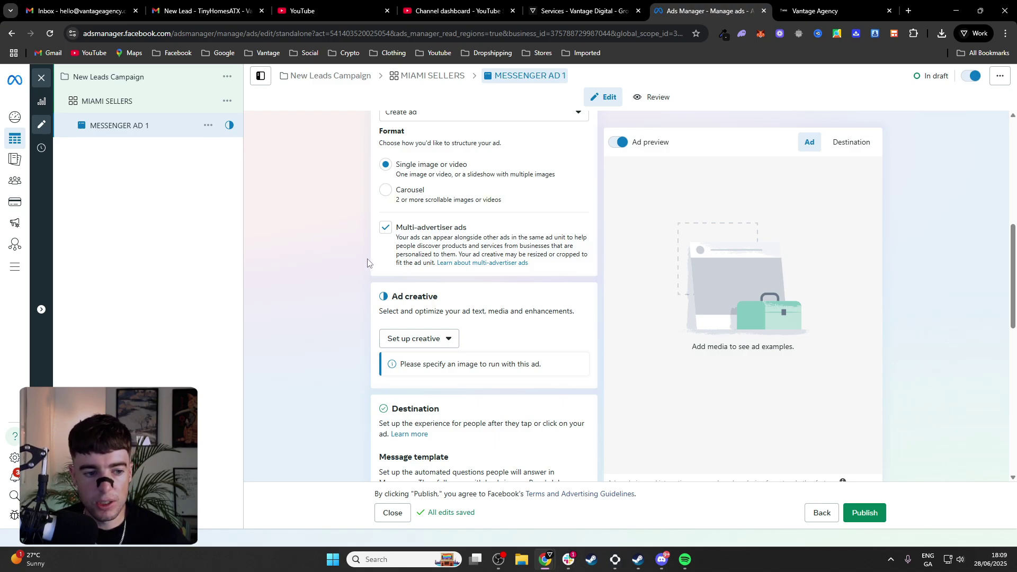
scroll(411, 258, down, 2)
scroll(423, 273, down, 5)
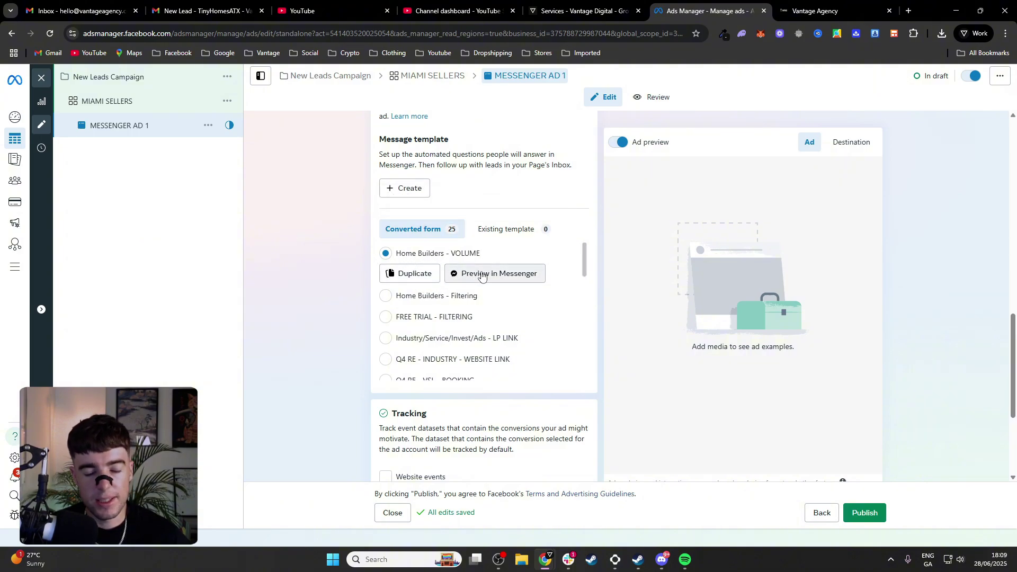
Start a new Messenger chat template and delete its products-or-services custom question
click(410, 189)
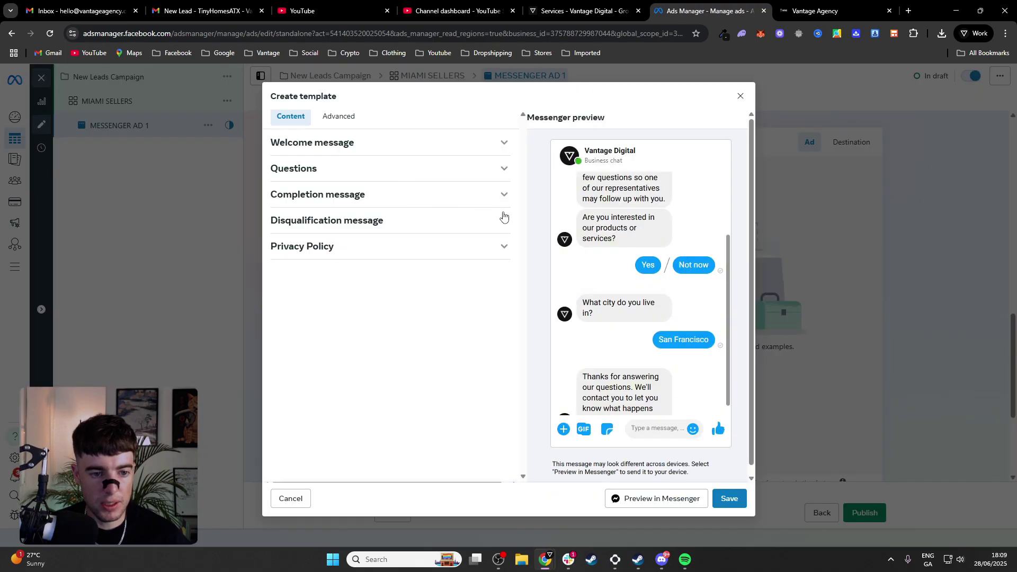
click(469, 148)
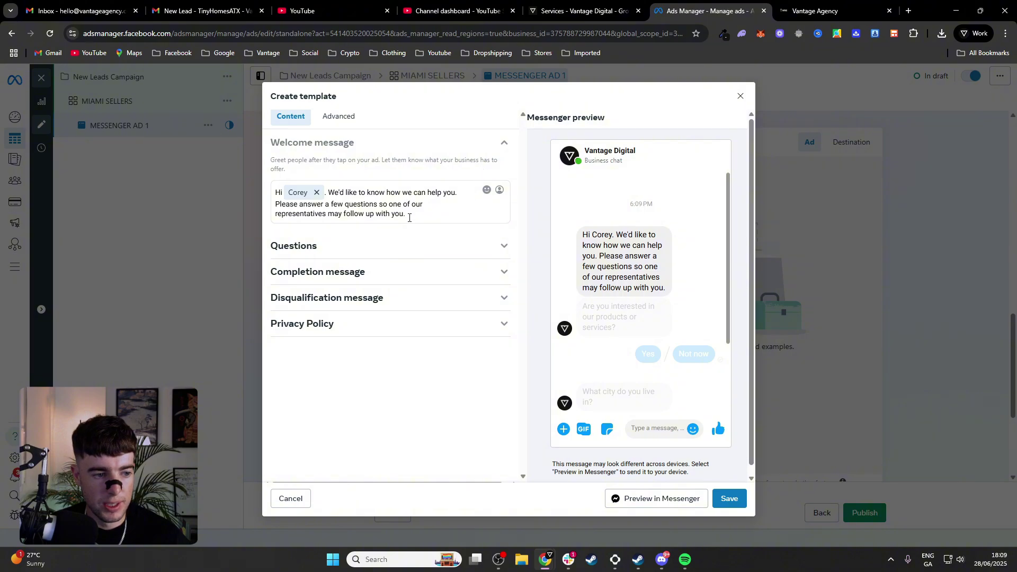
click(450, 245)
scroll(448, 272, down, 4)
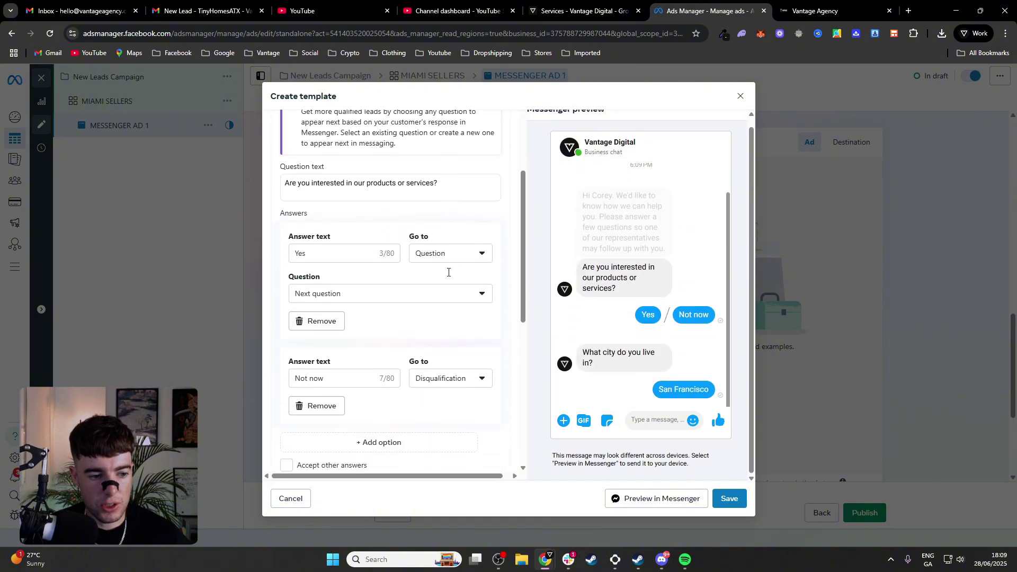
scroll(386, 284, down, 3)
scroll(438, 288, down, 1)
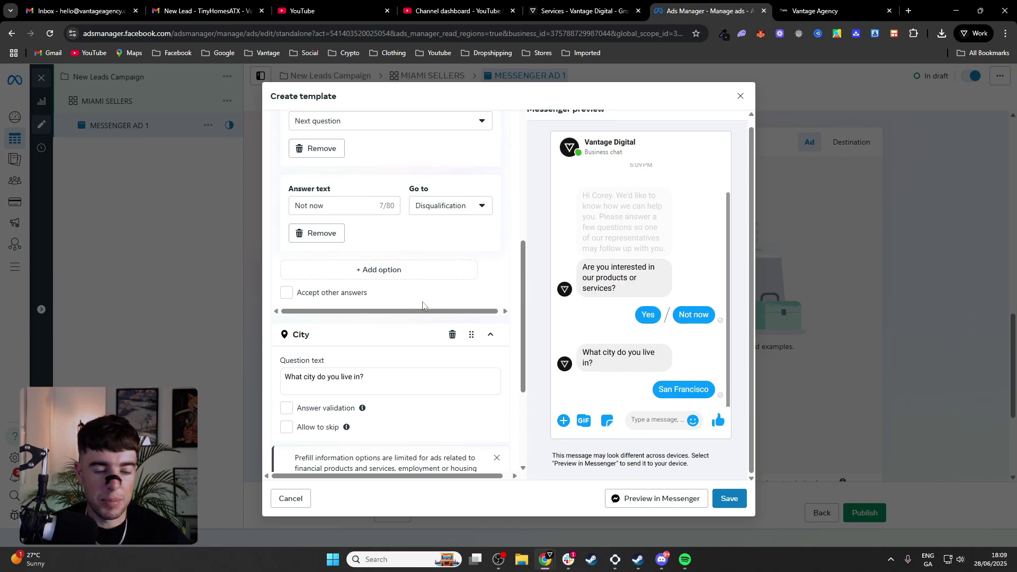
scroll(416, 354, down, 2)
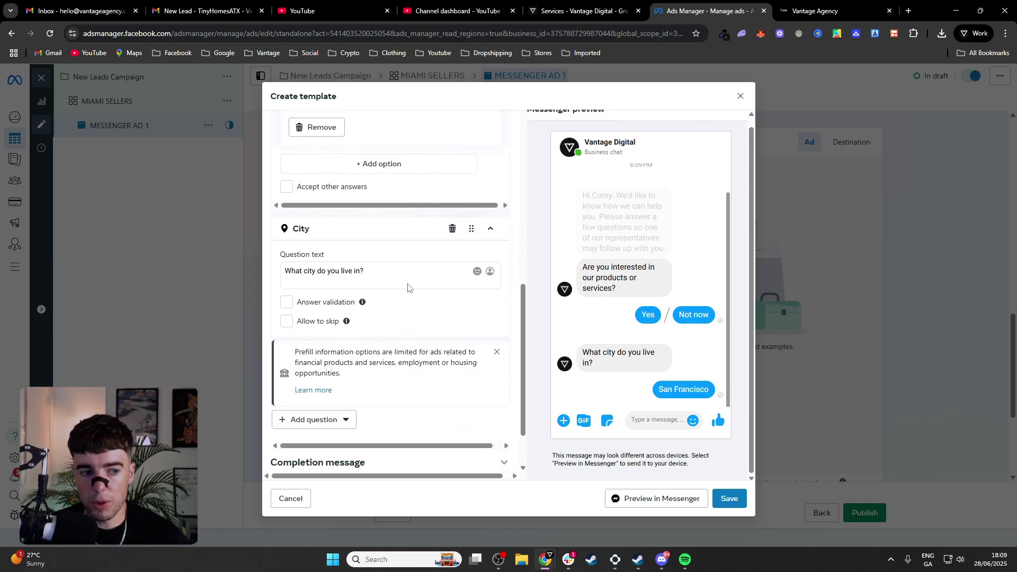
scroll(408, 287, up, 6)
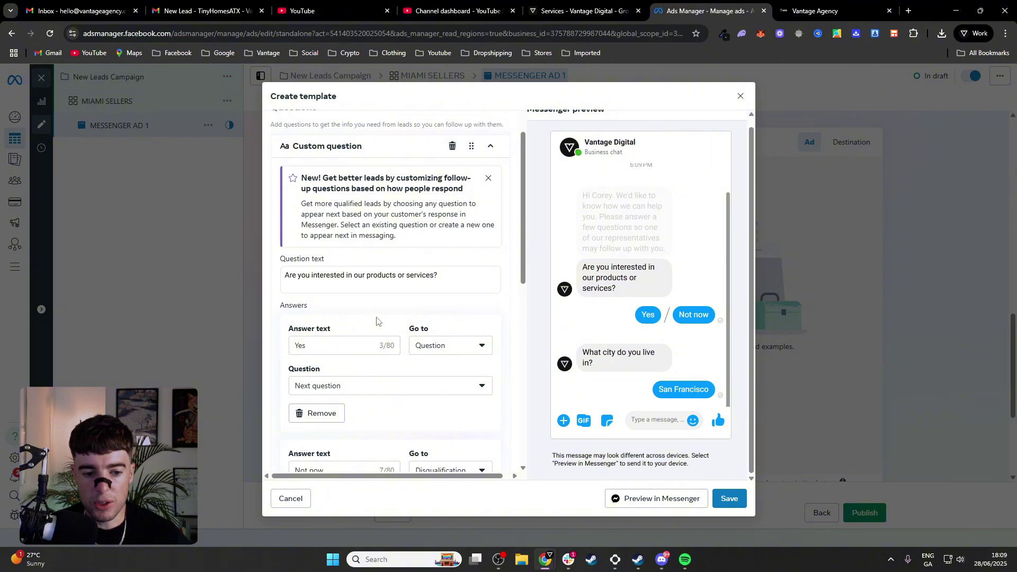
scroll(373, 323, down, 1)
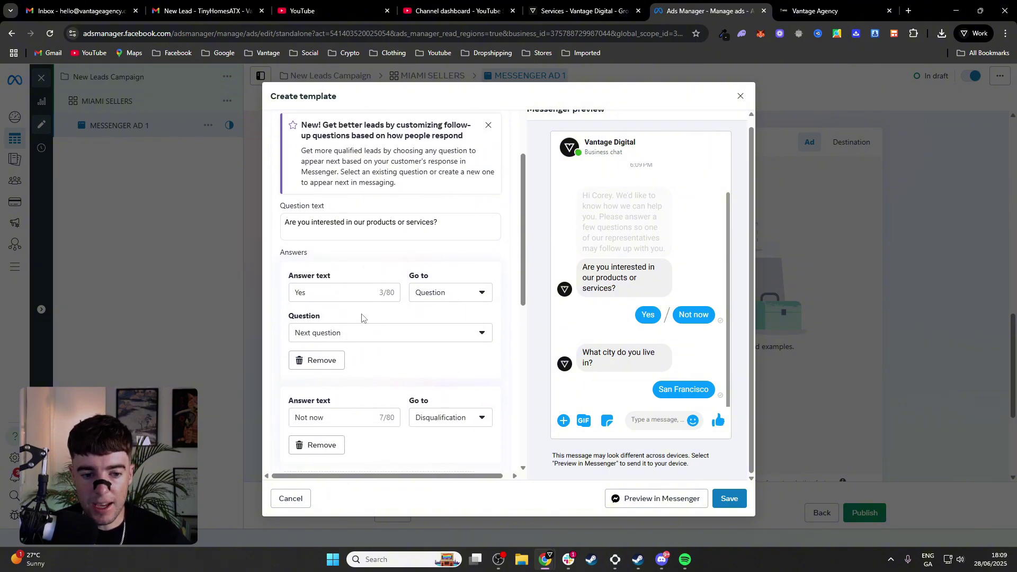
scroll(373, 310, up, 2)
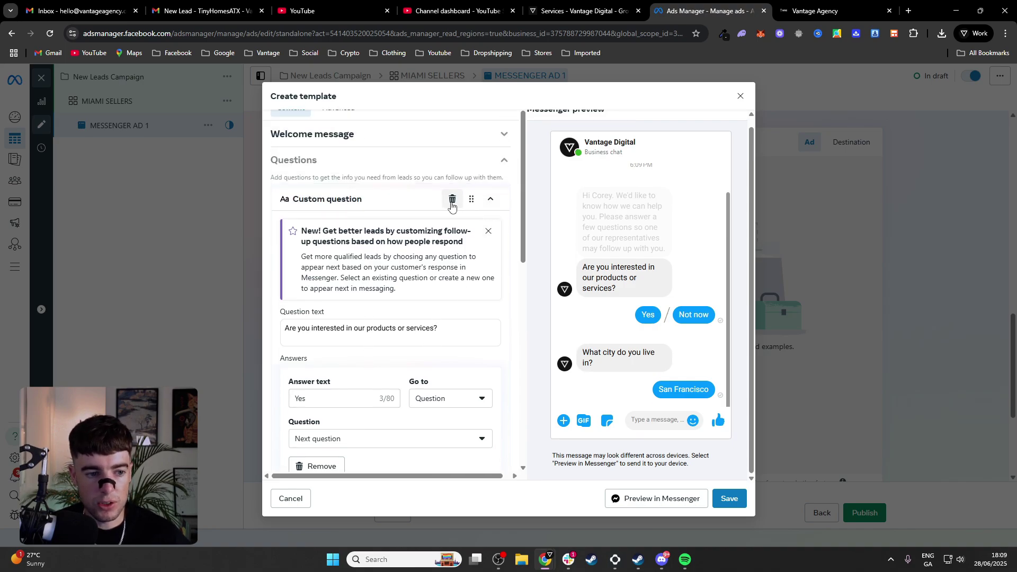
click(491, 202)
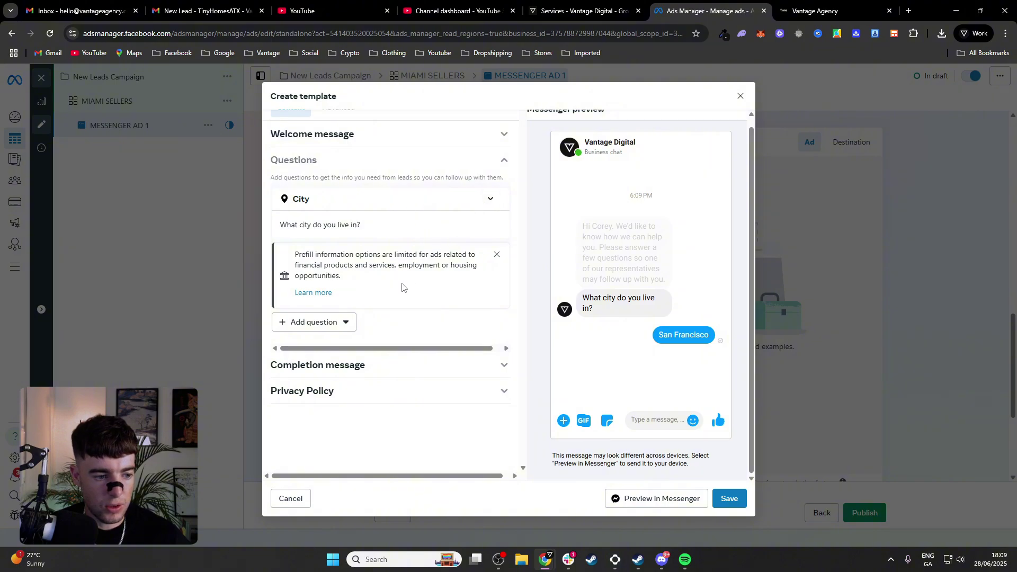
Let leads skip the City question, then save and confirm the finished template
click(497, 255)
click(490, 200)
click(501, 162)
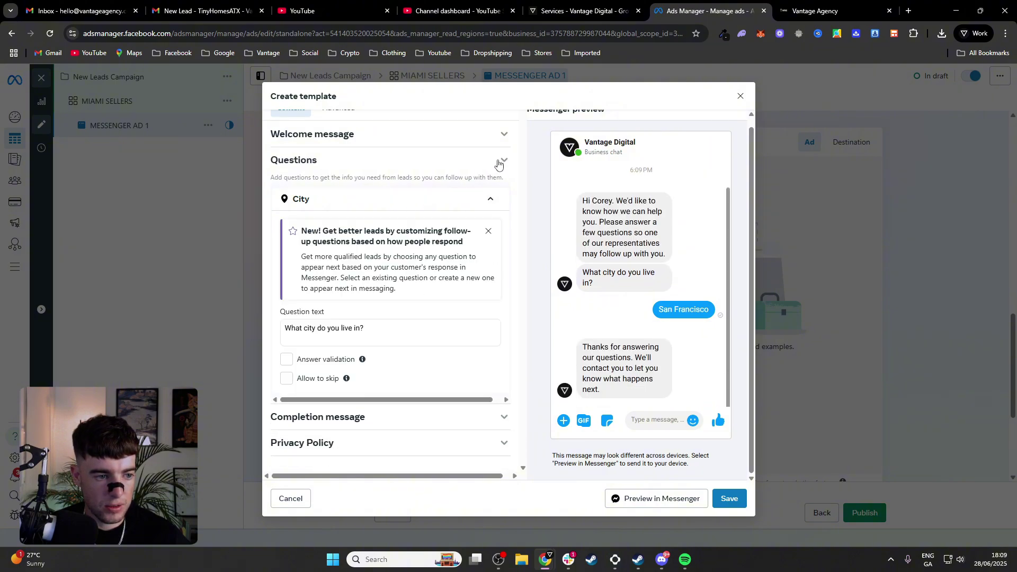
click(499, 163)
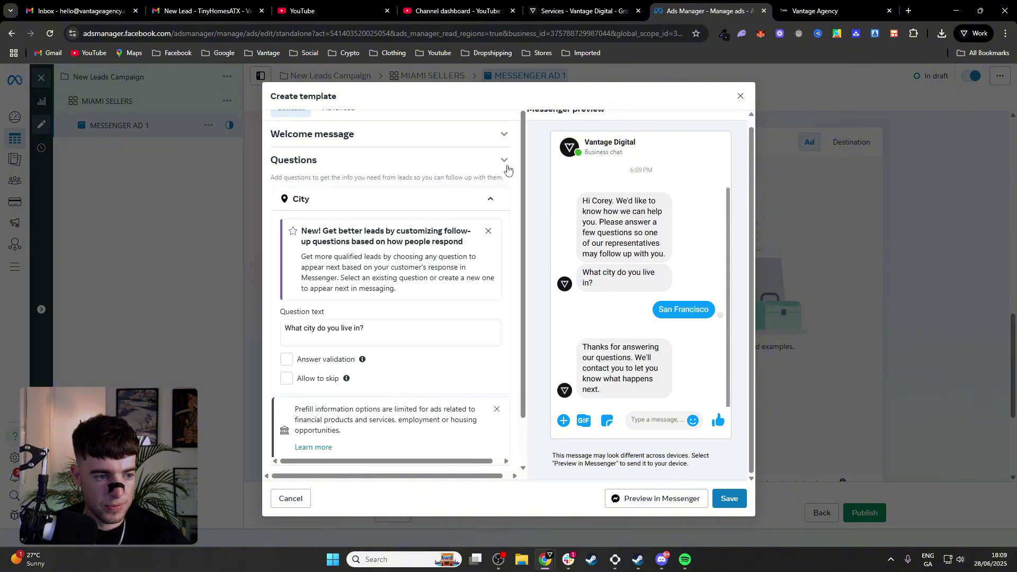
click(503, 165)
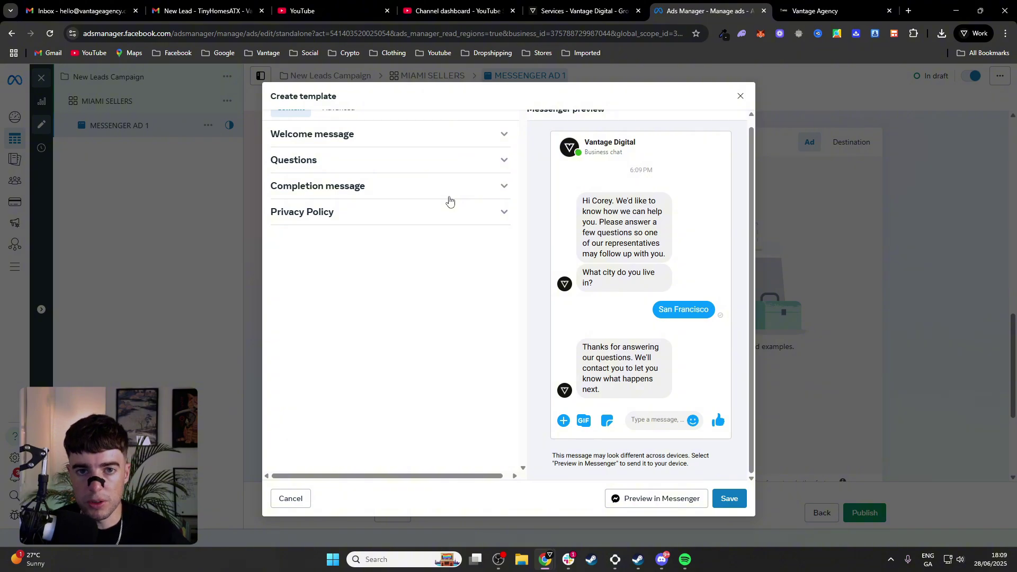
click(483, 186)
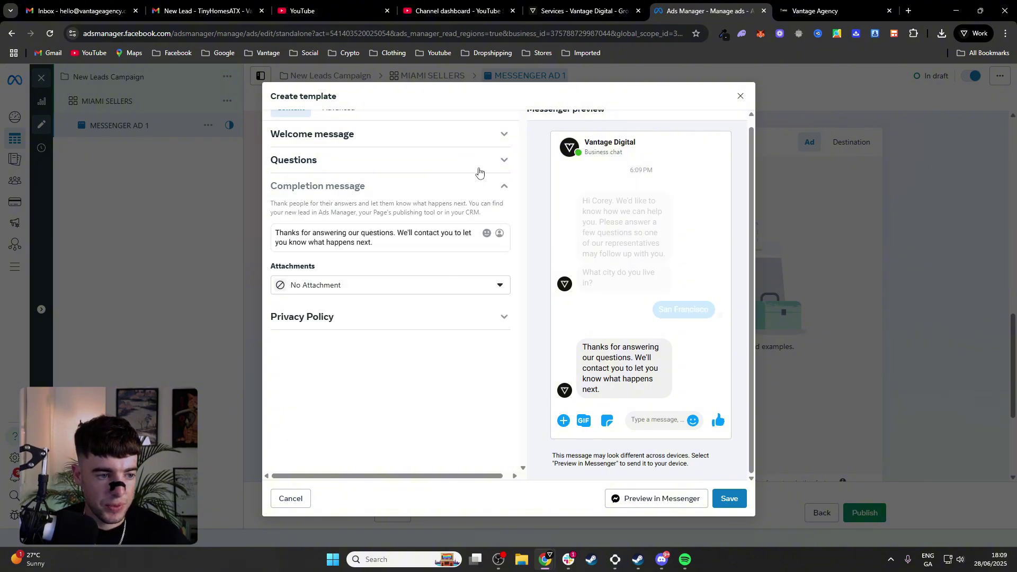
click(480, 169)
scroll(480, 336, down, 2)
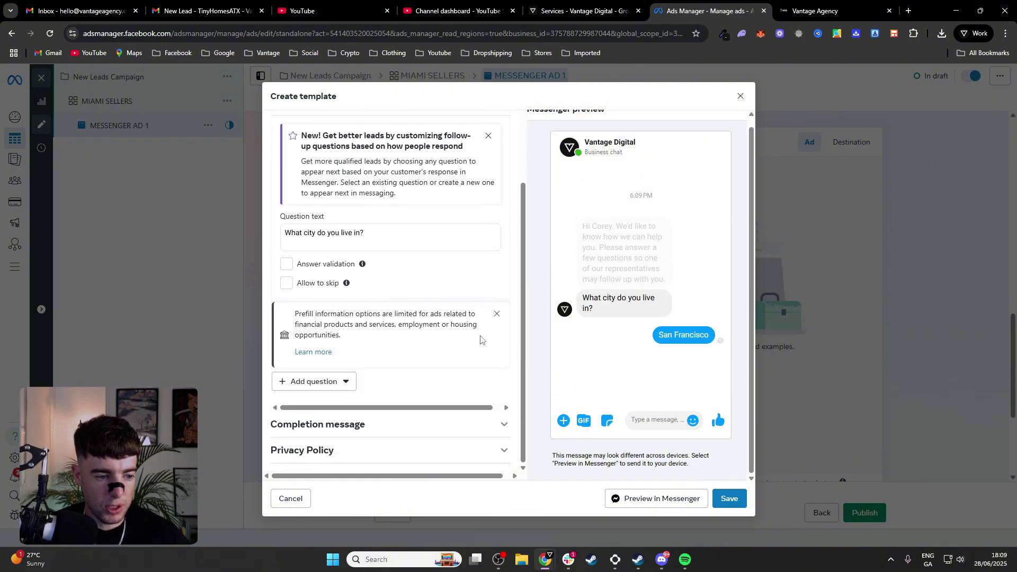
click(729, 498)
click(596, 258)
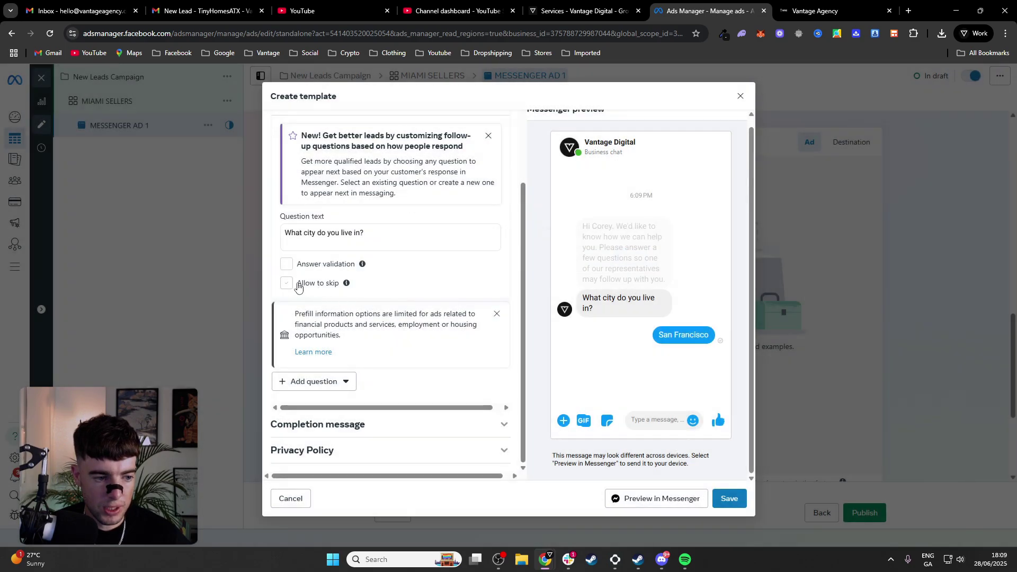
click(288, 284)
click(728, 499)
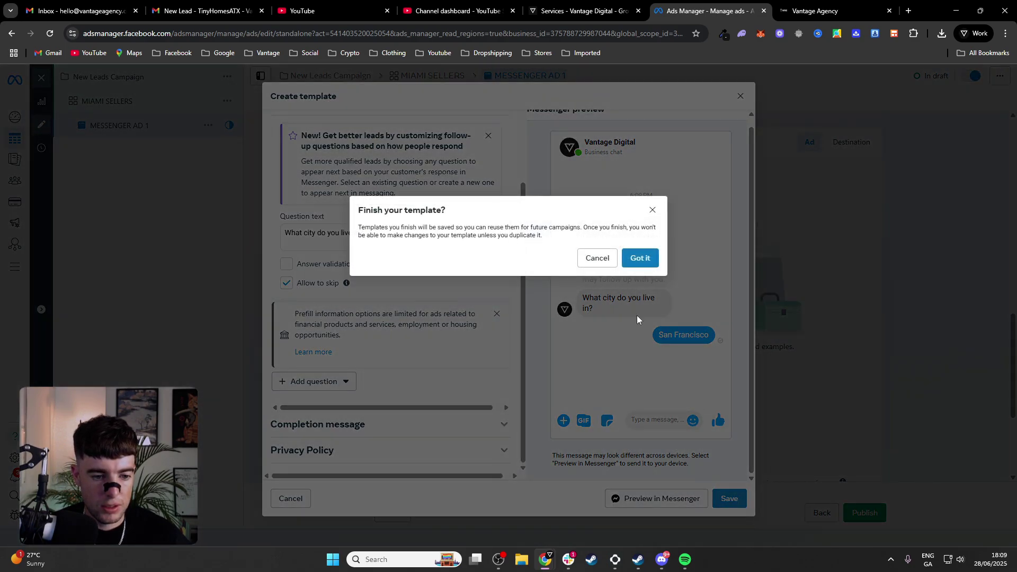
click(643, 259)
scroll(517, 316, down, 1)
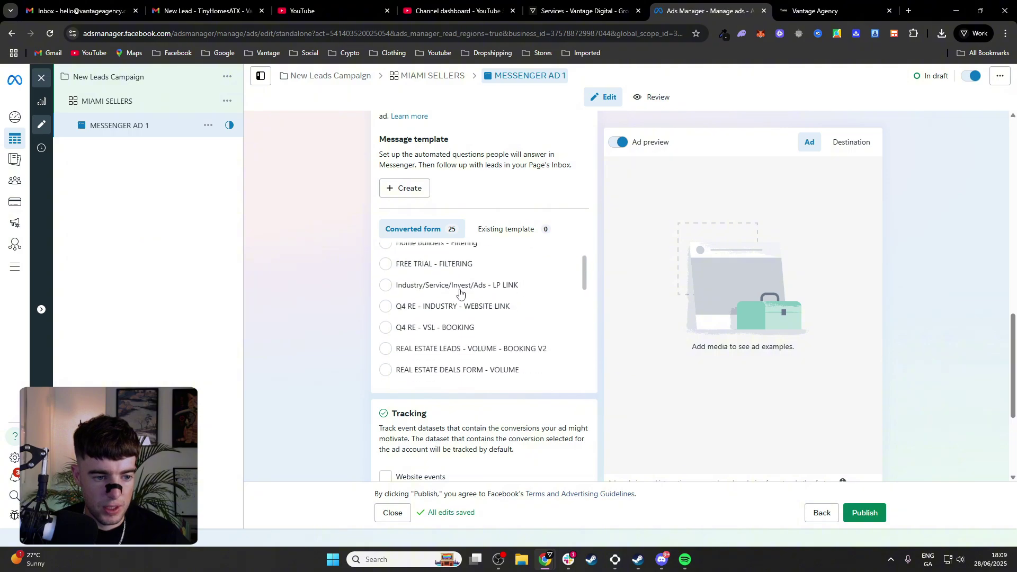
scroll(460, 292, up, 1)
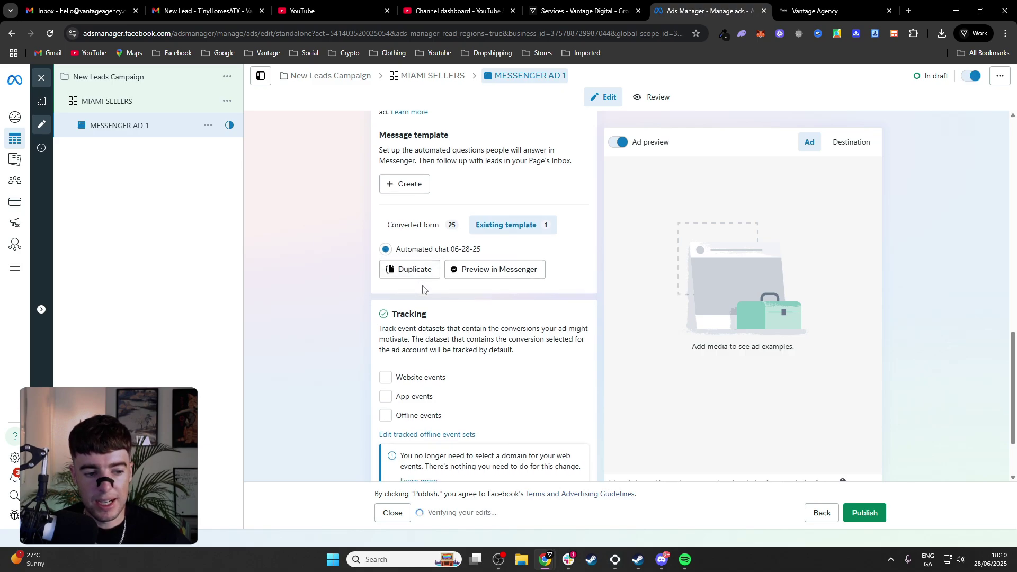
scroll(381, 265, down, 2)
click(386, 286)
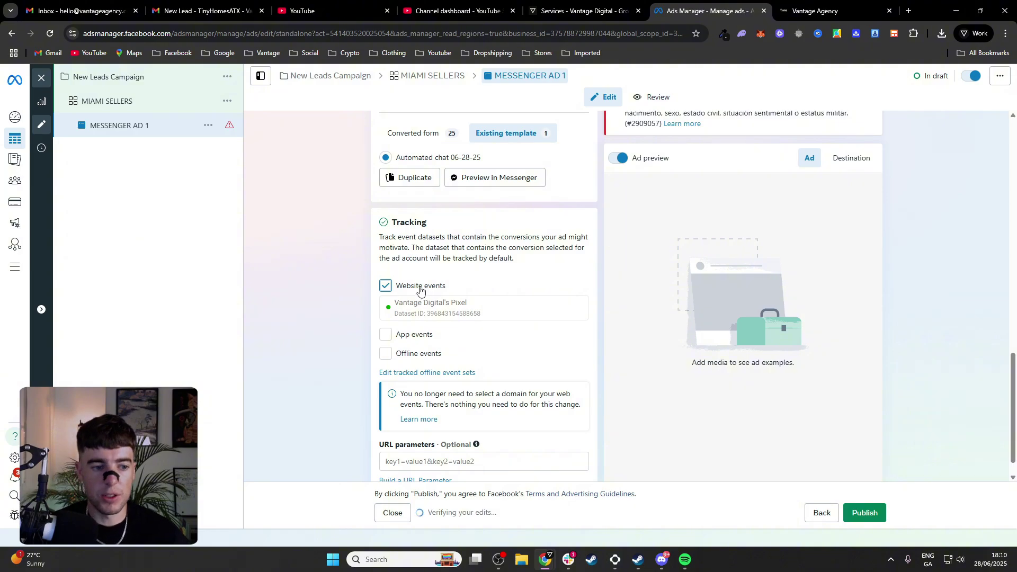
scroll(374, 303, up, 3)
scroll(375, 319, down, 4)
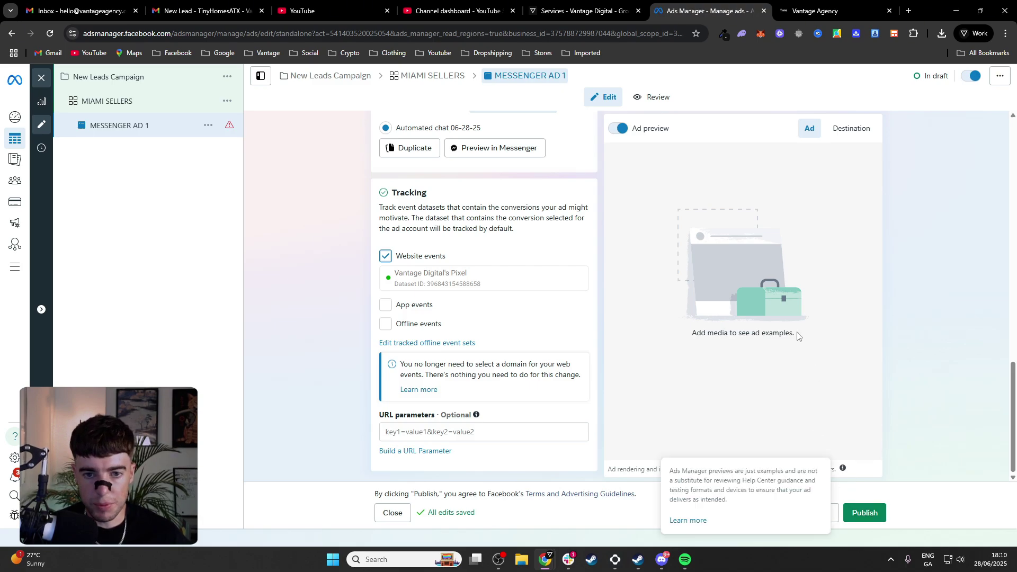
scroll(460, 245, up, 15)
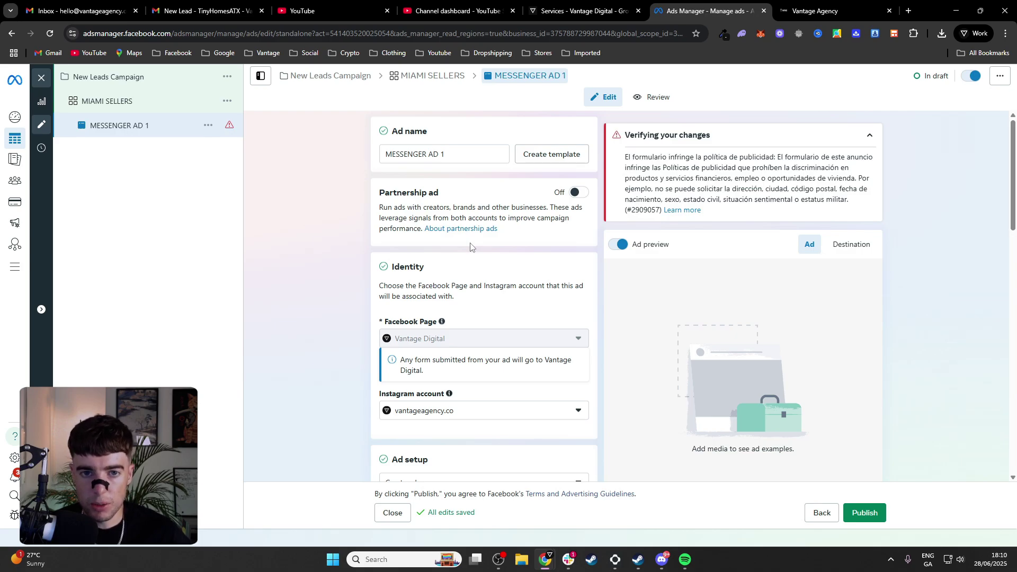
scroll(471, 246, down, 6)
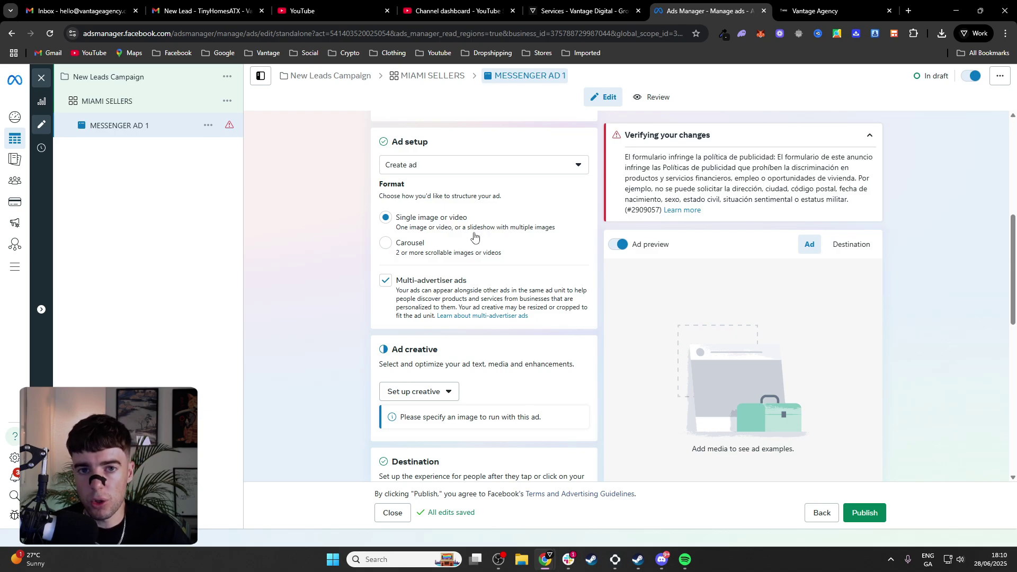
scroll(381, 262, up, 5)
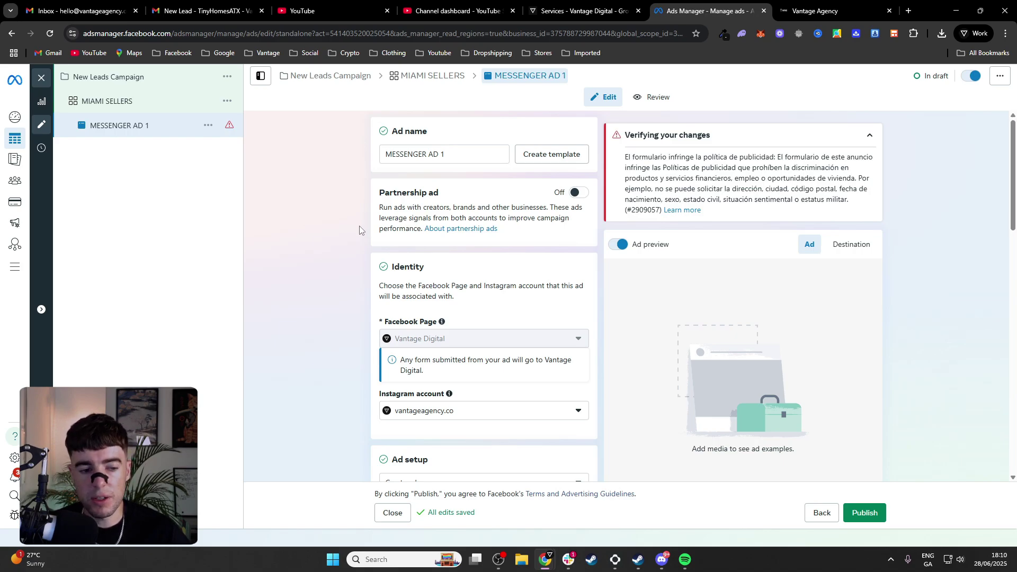
scroll(359, 227, down, 15)
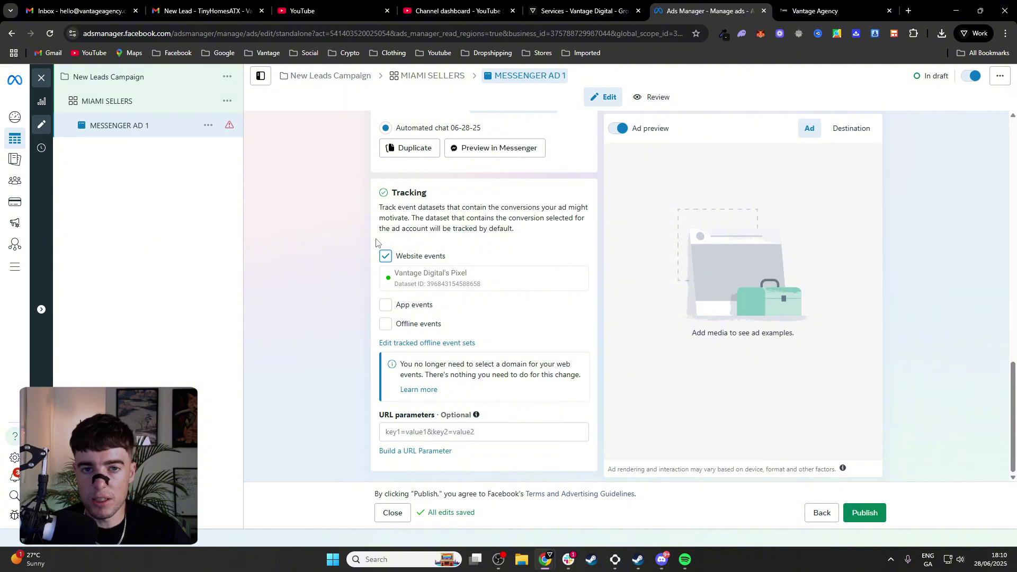
Review the Realtor Booking Bot settings, then open the Vantage Digital website's HOME page
click(794, 7)
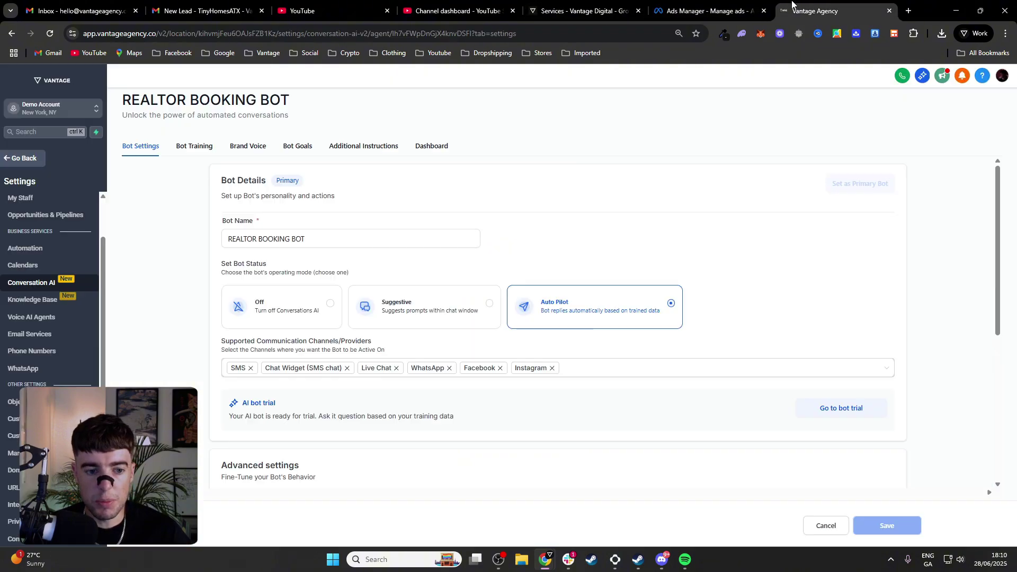
scroll(607, 227, down, 2)
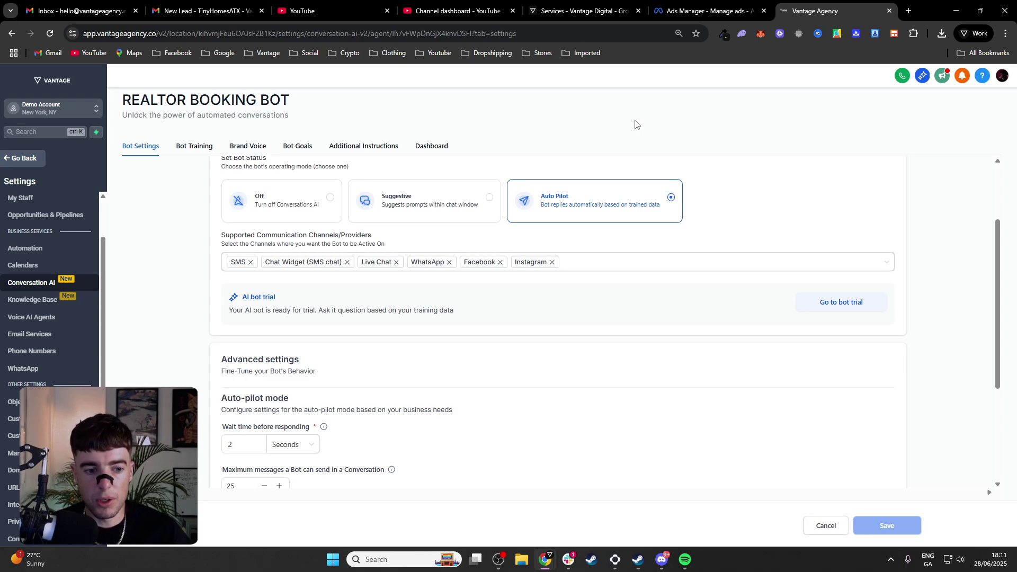
click(620, 8)
scroll(567, 148, up, 4)
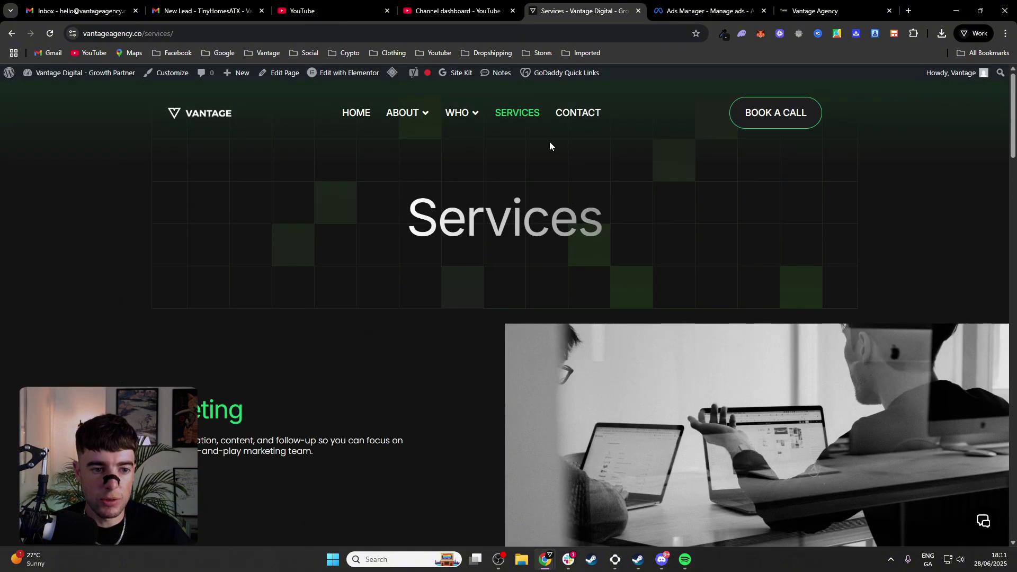
click(356, 114)
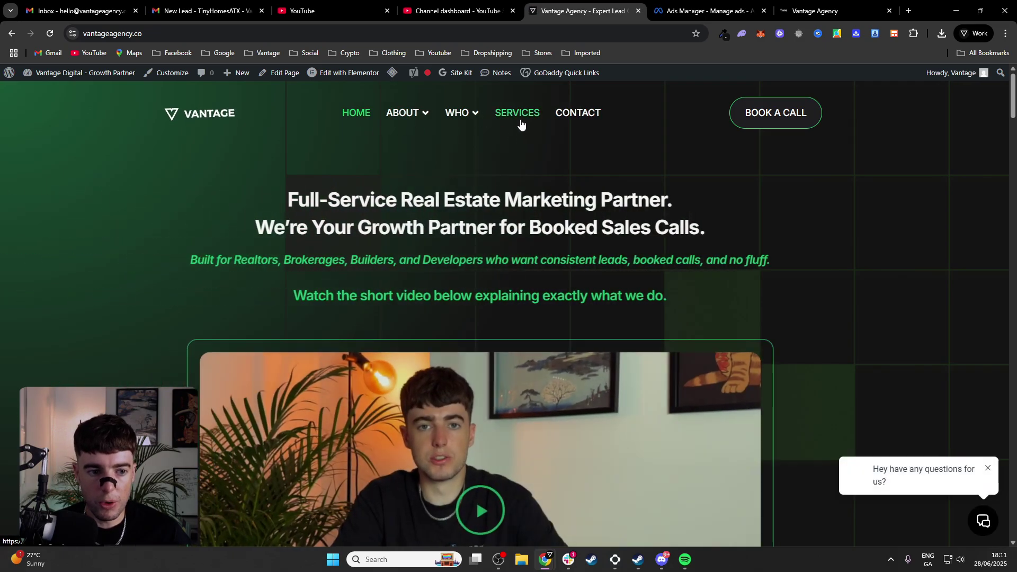
mouse_move(470, 120)
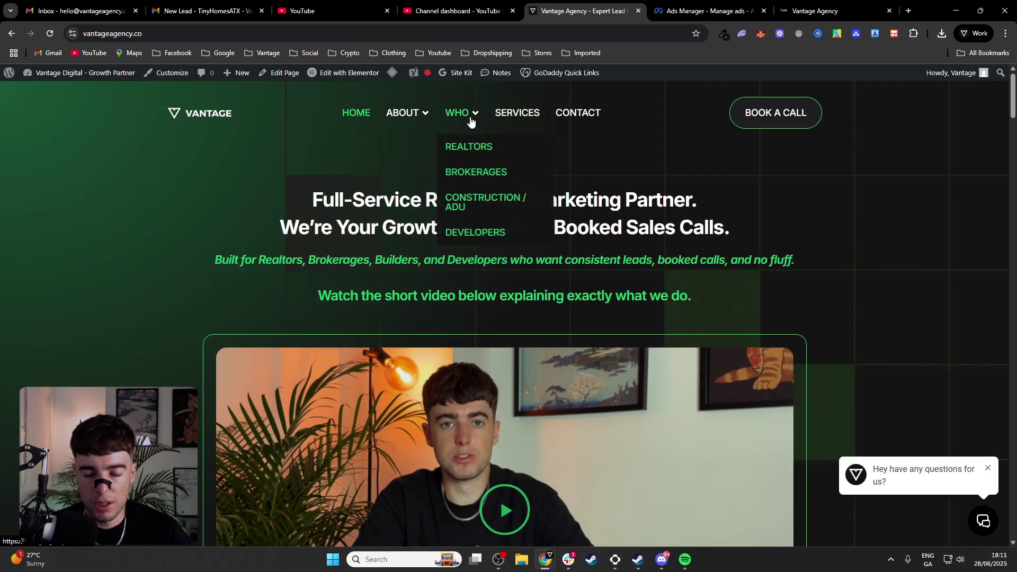